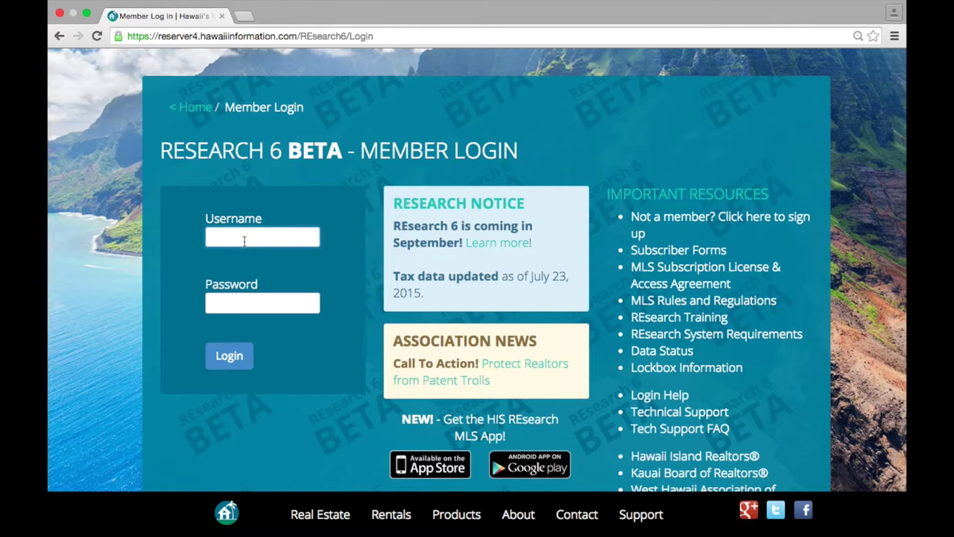
- Log in to REsearch 6 with the demo trainer username and its password
{"action": "scroll", "coordinate": [244, 240], "scroll_direction": "down", "scroll_amount": 1}
{"action": "scroll", "coordinate": [244, 240], "scroll_direction": "up", "scroll_amount": 1}
{"action": "type", "text": "trainerdemo"}
{"action": "key", "text": "Tab"}
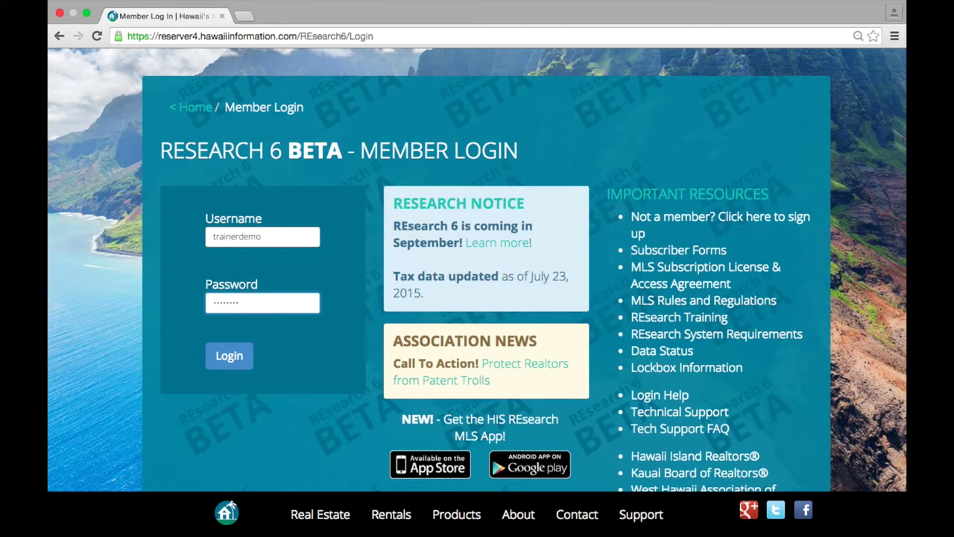
{"action": "key", "text": "Return"}
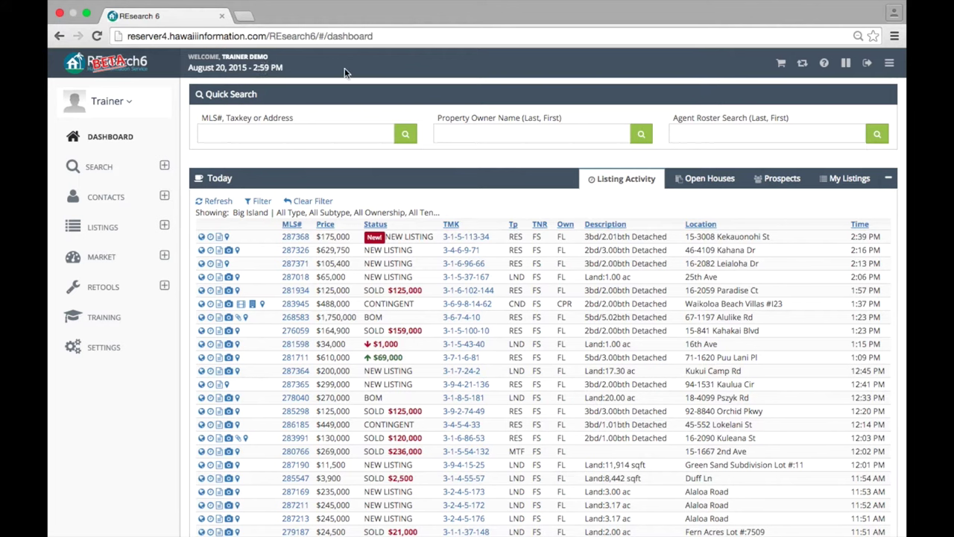
{"action": "left_click", "coordinate": [165, 167]}
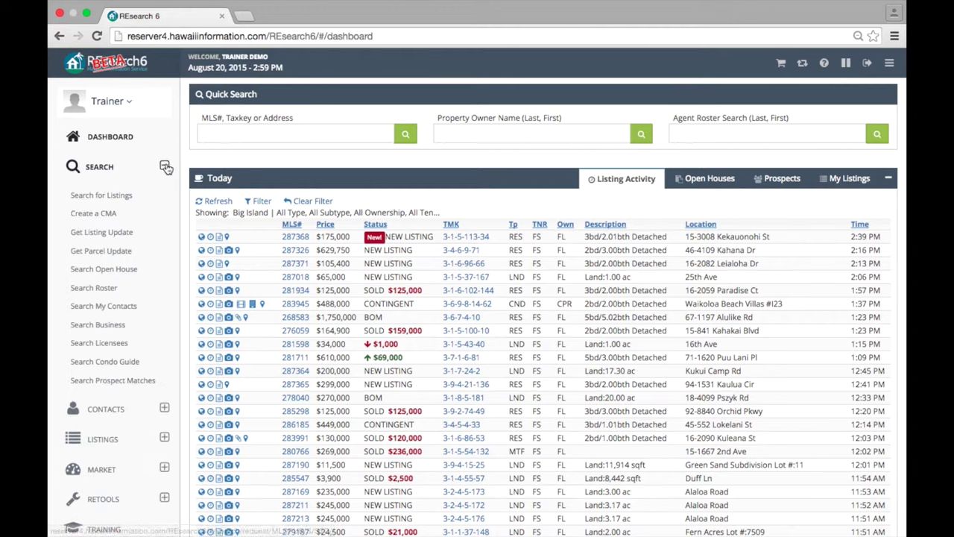
{"action": "left_click", "coordinate": [165, 167]}
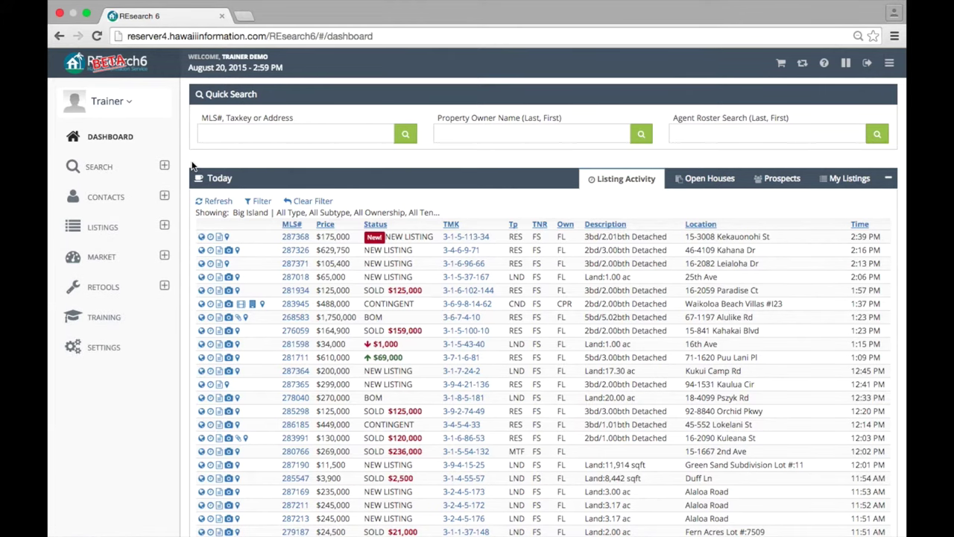
{"action": "left_click", "coordinate": [167, 199]}
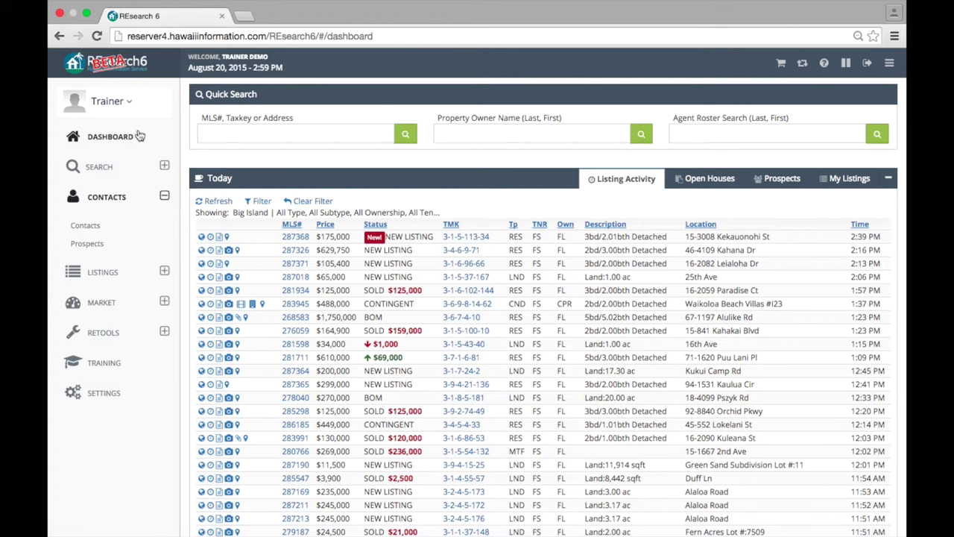
{"action": "left_click", "coordinate": [164, 195]}
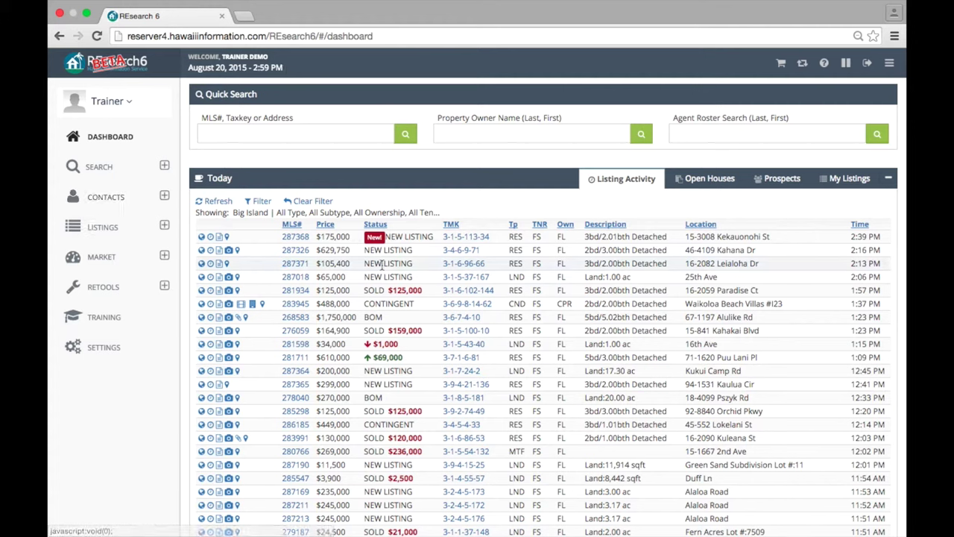
{"action": "scroll", "coordinate": [382, 270], "scroll_direction": "down", "scroll_amount": 3}
{"action": "scroll", "coordinate": [381, 271], "scroll_direction": "down", "scroll_amount": 3}
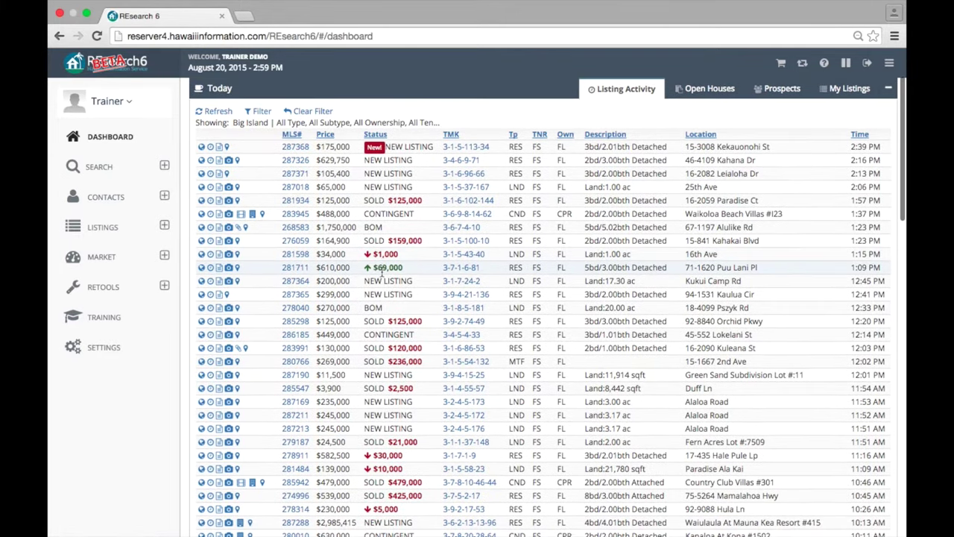
{"action": "scroll", "coordinate": [382, 271], "scroll_direction": "up", "scroll_amount": 2}
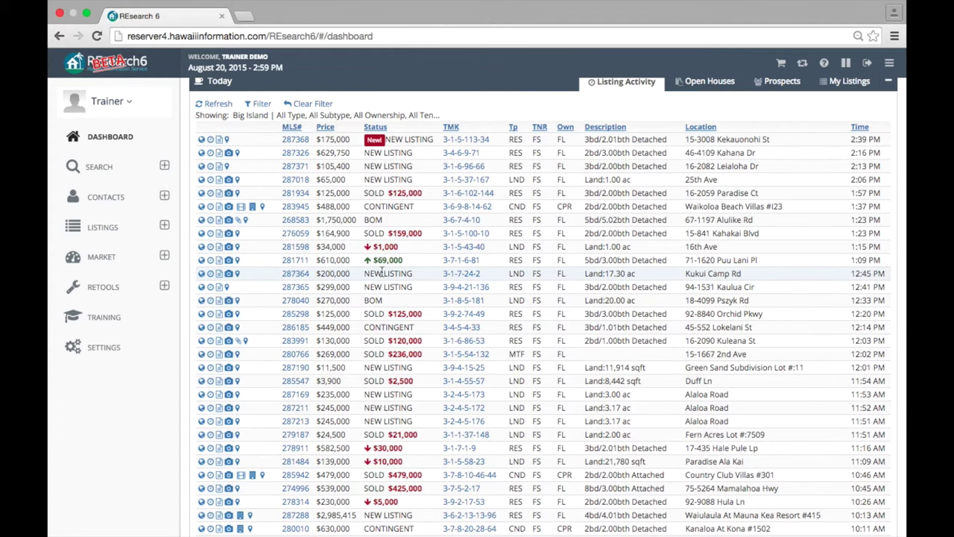
{"action": "scroll", "coordinate": [381, 273], "scroll_direction": "down", "scroll_amount": 1}
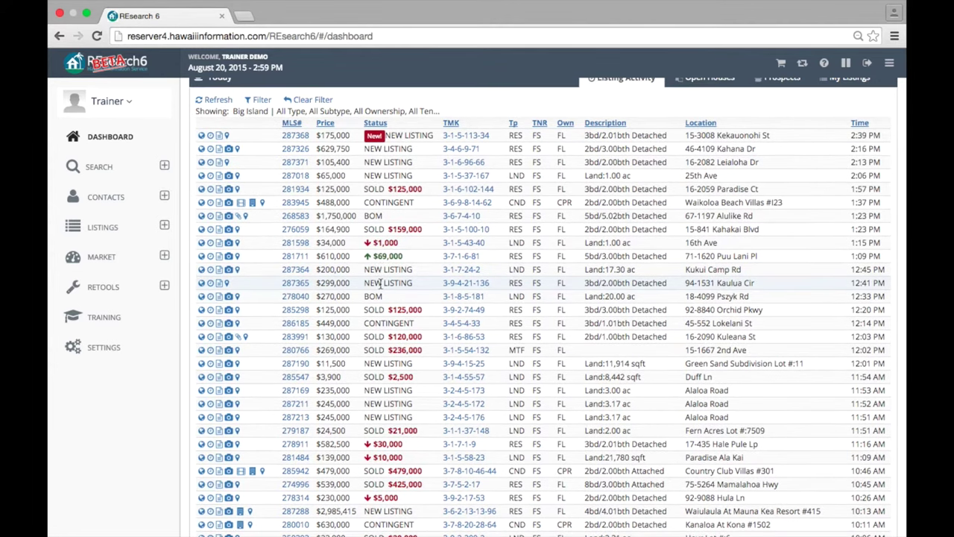
{"action": "scroll", "coordinate": [381, 283], "scroll_direction": "down", "scroll_amount": 3}
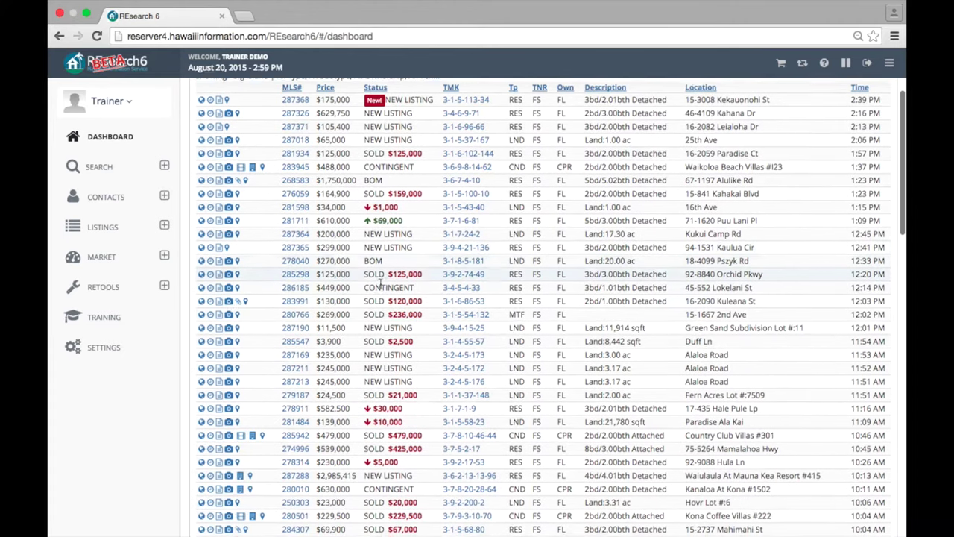
{"action": "scroll", "coordinate": [371, 194], "scroll_direction": "down", "scroll_amount": 3}
{"action": "scroll", "coordinate": [370, 192], "scroll_direction": "up", "scroll_amount": 5}
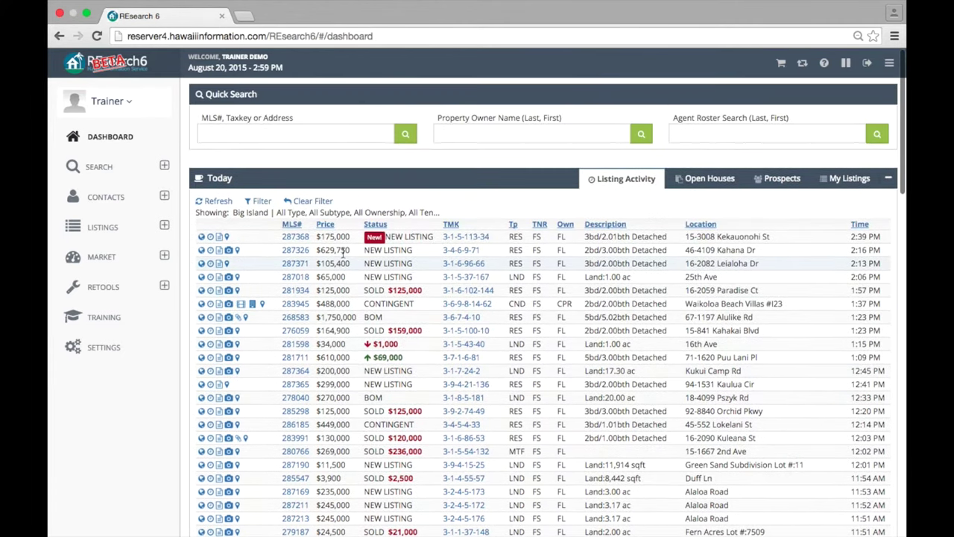
- Filter today's listing activity to the Kauai region and save the change
{"action": "left_click", "coordinate": [258, 206]}
{"action": "scroll", "coordinate": [284, 206], "scroll_direction": "down", "scroll_amount": 5}
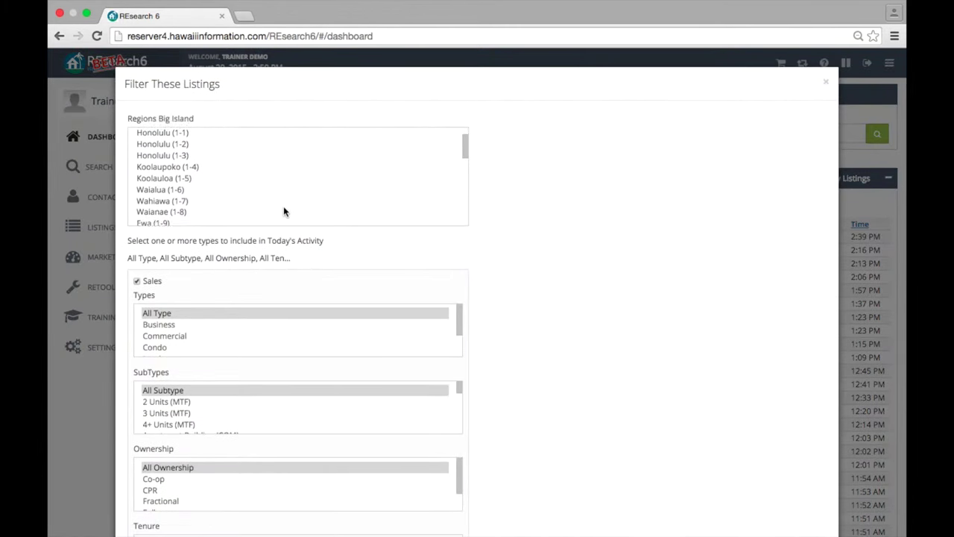
{"action": "scroll", "coordinate": [288, 182], "scroll_direction": "down", "scroll_amount": 3}
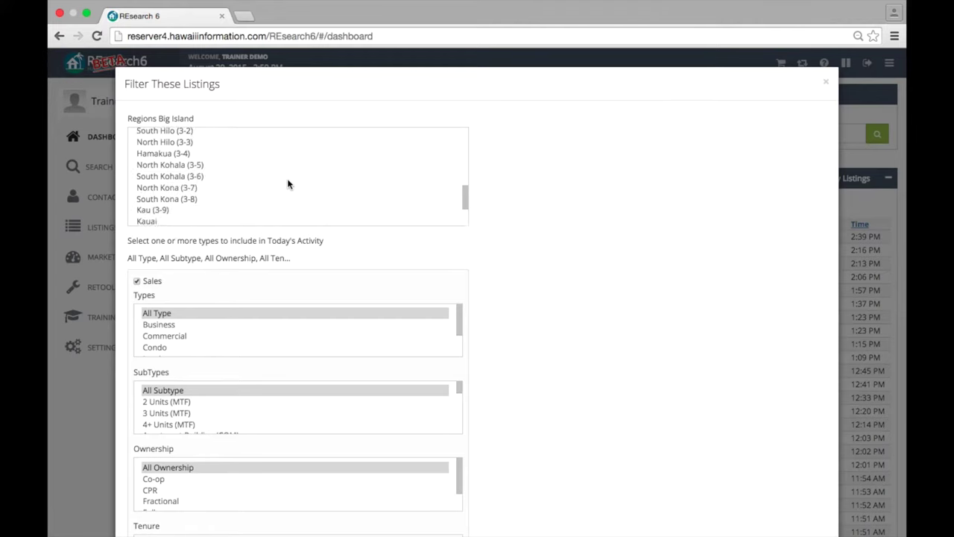
{"action": "left_click", "coordinate": [165, 188]}
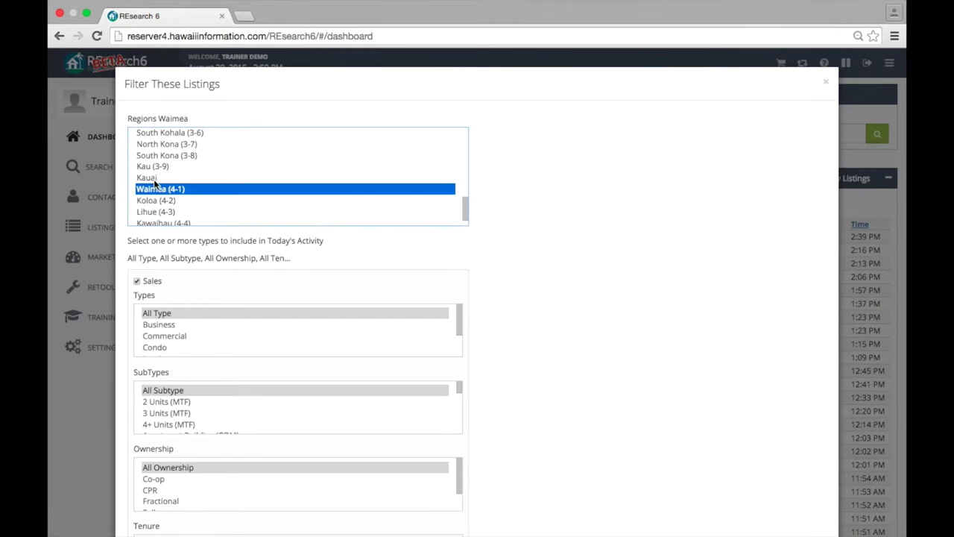
{"action": "left_click", "coordinate": [154, 179]}
{"action": "scroll", "coordinate": [330, 201], "scroll_direction": "down", "scroll_amount": 3}
{"action": "scroll", "coordinate": [358, 341], "scroll_direction": "down", "scroll_amount": 3}
{"action": "scroll", "coordinate": [360, 340], "scroll_direction": "down", "scroll_amount": 2}
{"action": "scroll", "coordinate": [518, 239], "scroll_direction": "down", "scroll_amount": 3}
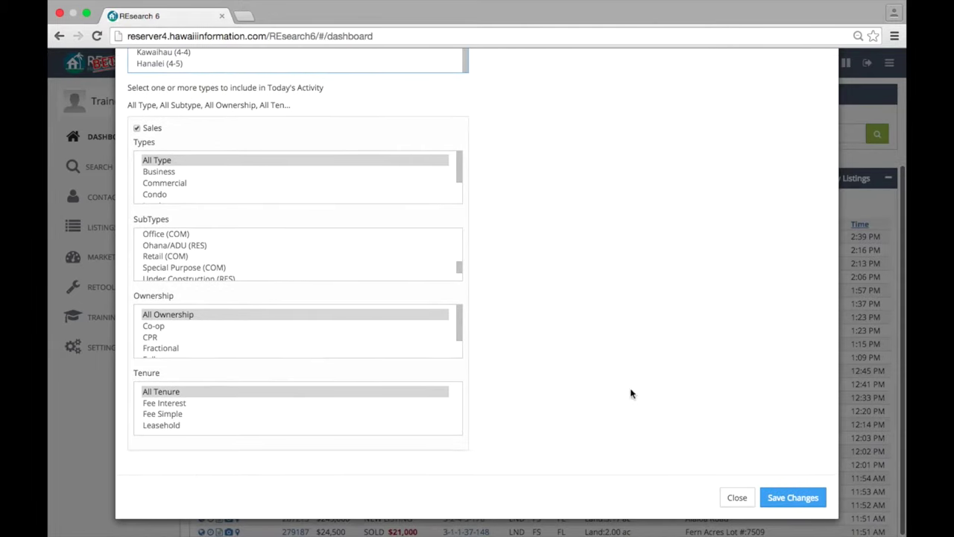
{"action": "left_click", "coordinate": [790, 499]}
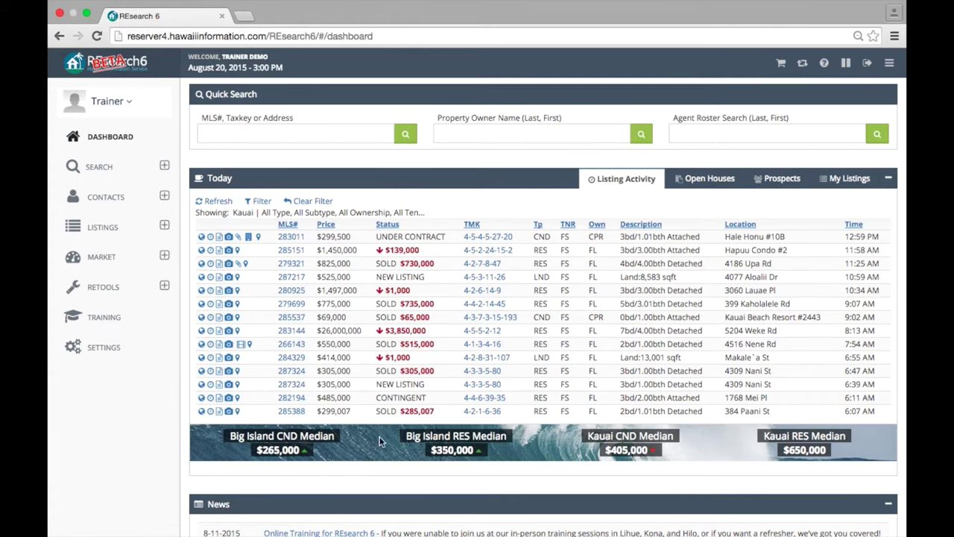
{"action": "mouse_move", "coordinate": [379, 438]}
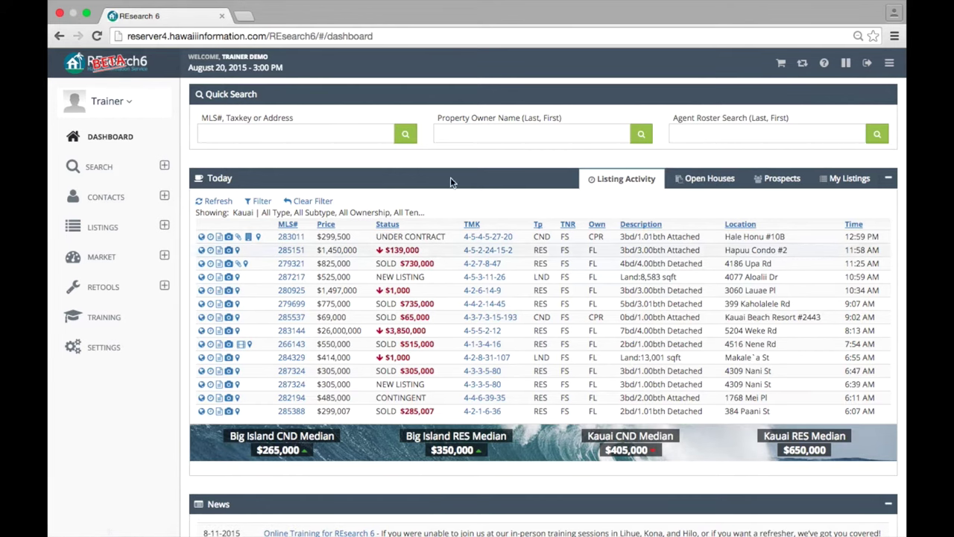
- View upcoming open houses and close their filter without making changes
{"action": "left_click", "coordinate": [705, 183]}
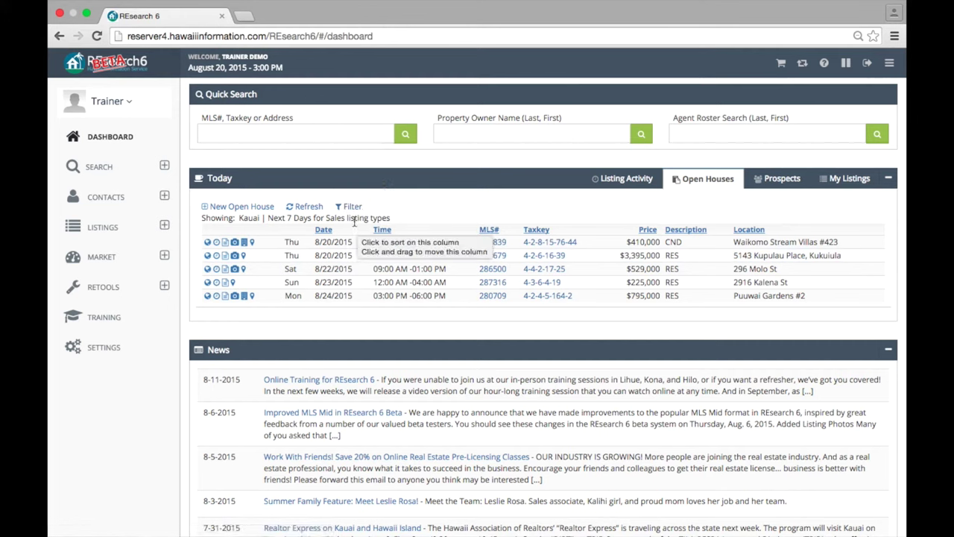
{"action": "left_click", "coordinate": [350, 208]}
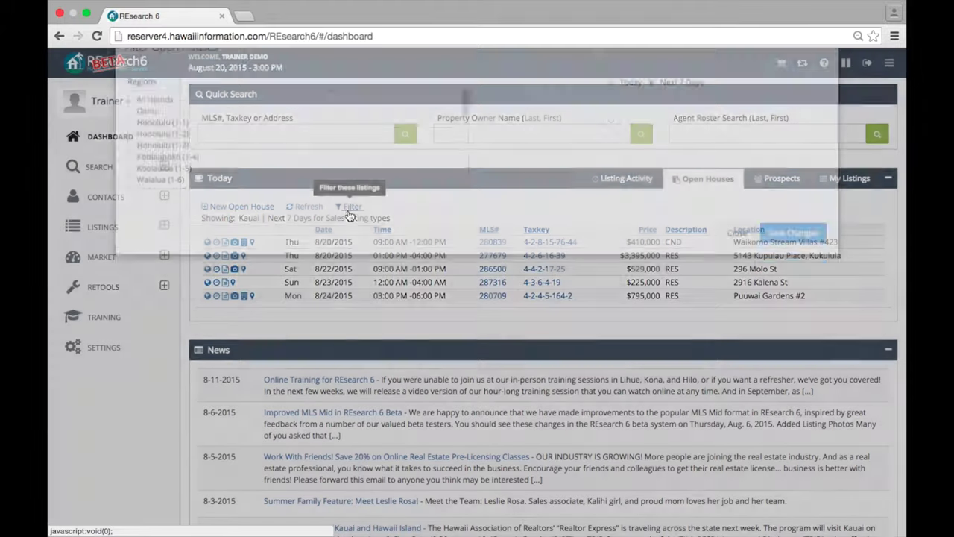
{"action": "scroll", "coordinate": [206, 162], "scroll_direction": "down", "scroll_amount": 1}
{"action": "scroll", "coordinate": [207, 162], "scroll_direction": "up", "scroll_amount": 1}
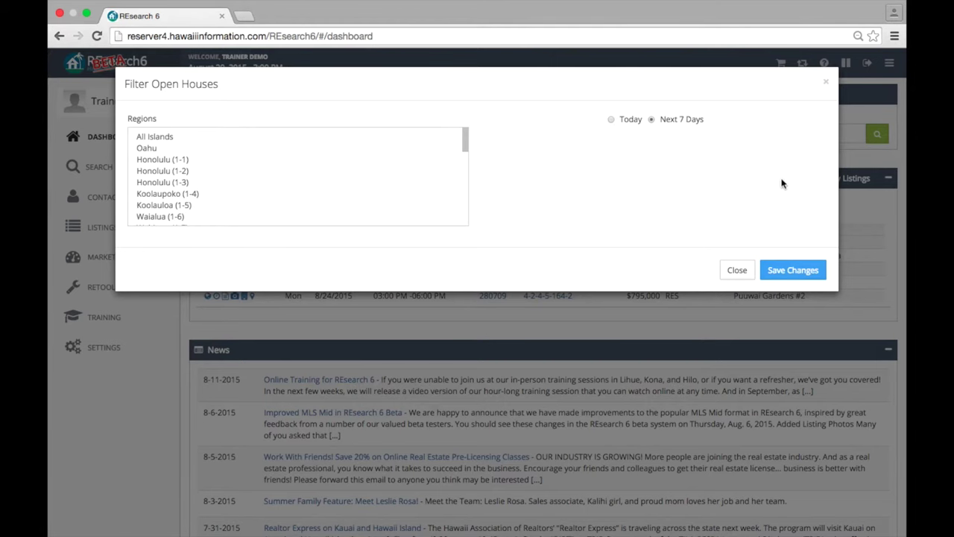
{"action": "left_click", "coordinate": [734, 268]}
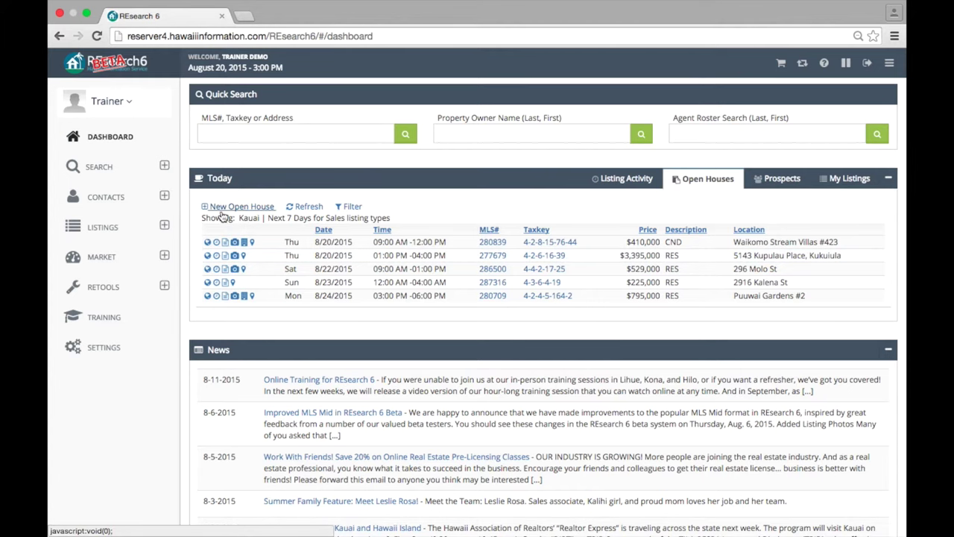
- Cancel a new open house, then view today's prospect matches
{"action": "left_click", "coordinate": [233, 207]}
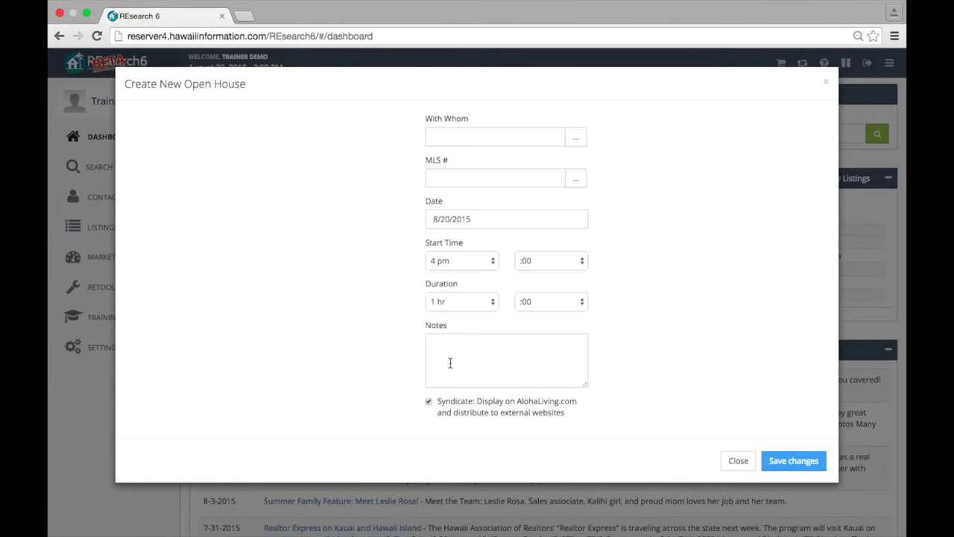
{"action": "left_click", "coordinate": [738, 458]}
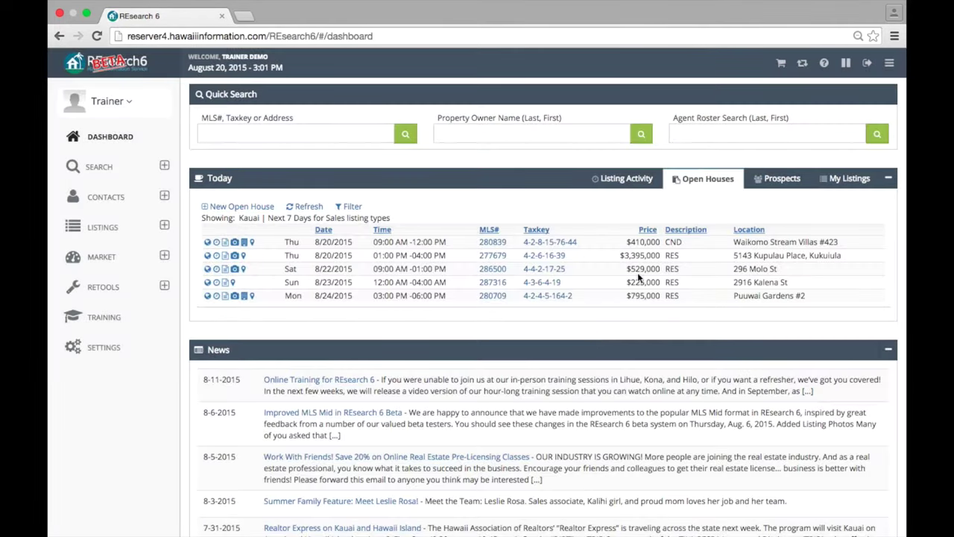
{"action": "left_click", "coordinate": [776, 179]}
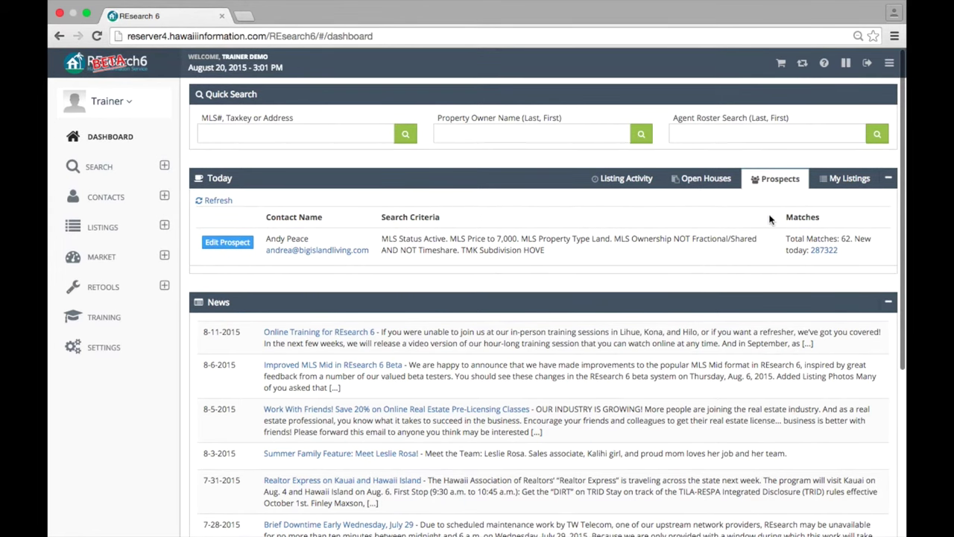
- View My Listings, close its filter unchanged, and return to Listing Activity
{"action": "left_click", "coordinate": [843, 180]}
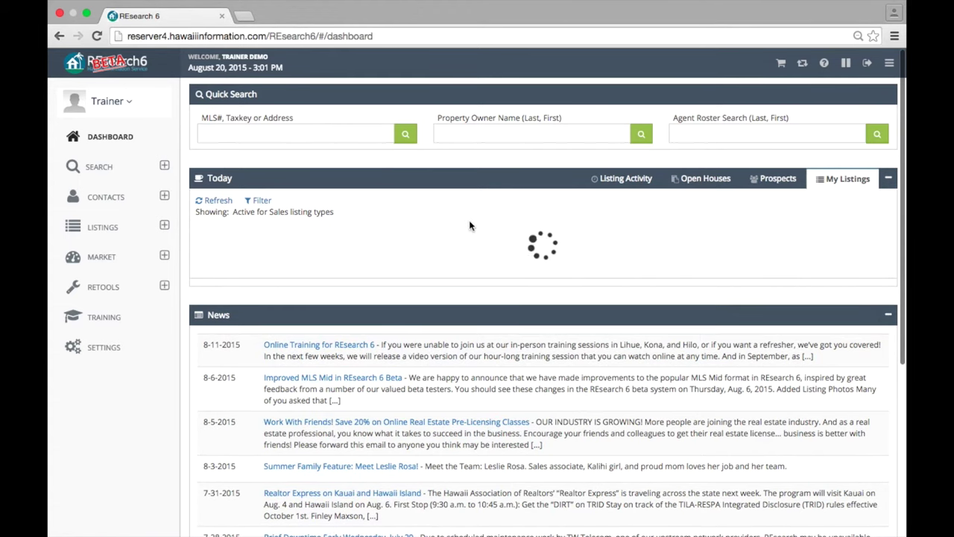
{"action": "left_click", "coordinate": [261, 201]}
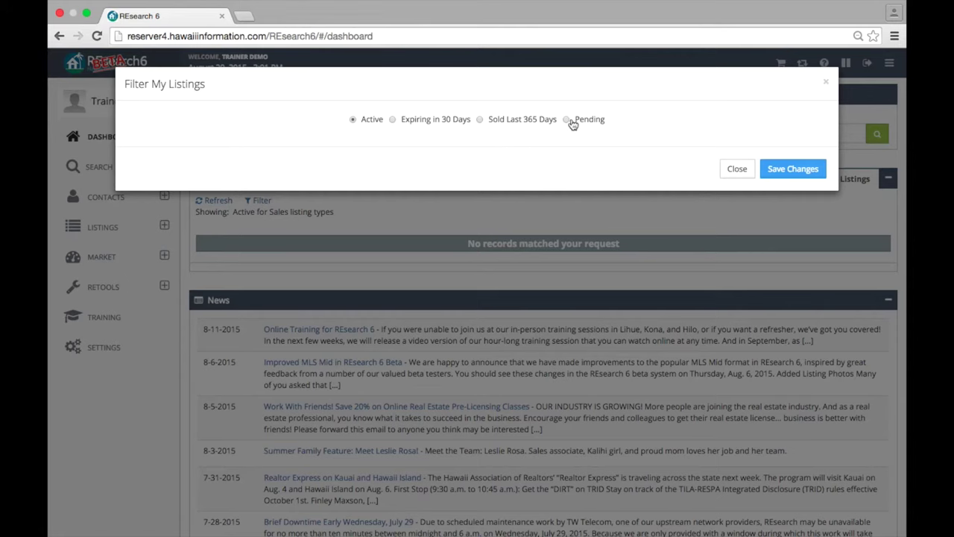
{"action": "left_click", "coordinate": [736, 168]}
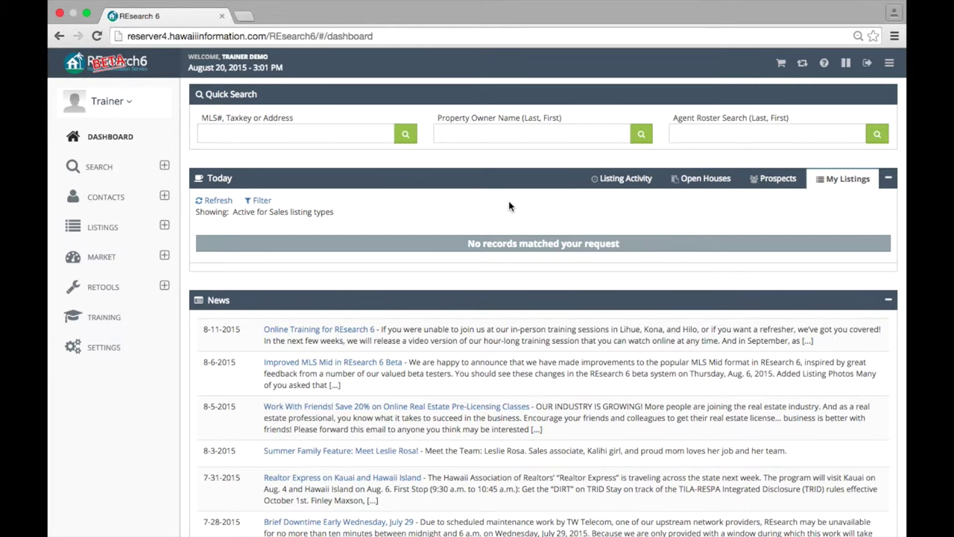
{"action": "left_click", "coordinate": [610, 179]}
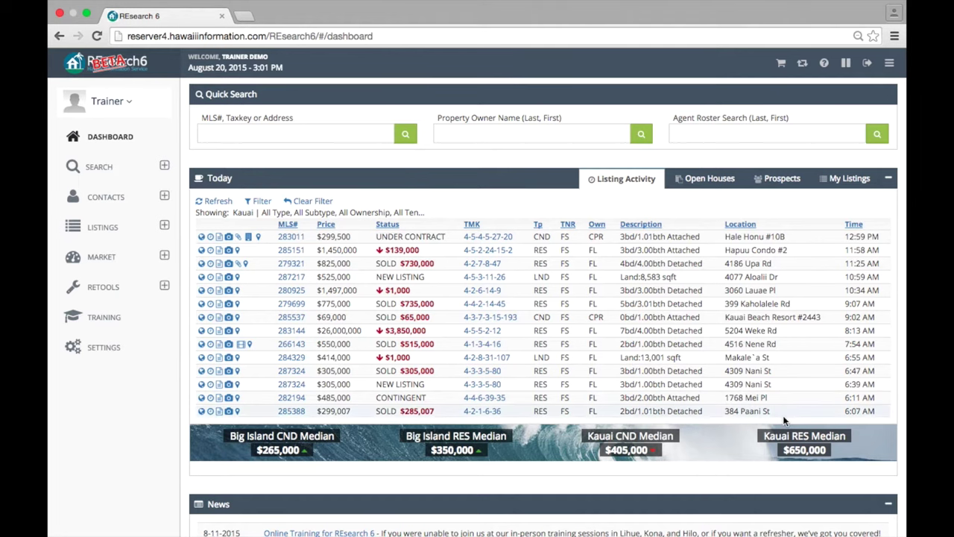
{"action": "scroll", "coordinate": [480, 414], "scroll_direction": "down", "scroll_amount": 5}
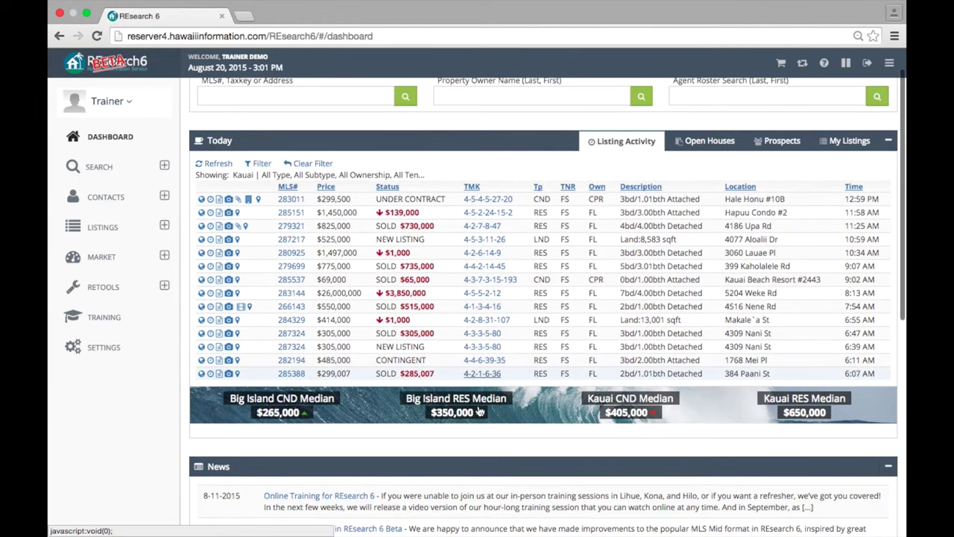
{"action": "scroll", "coordinate": [478, 406], "scroll_direction": "down", "scroll_amount": 2}
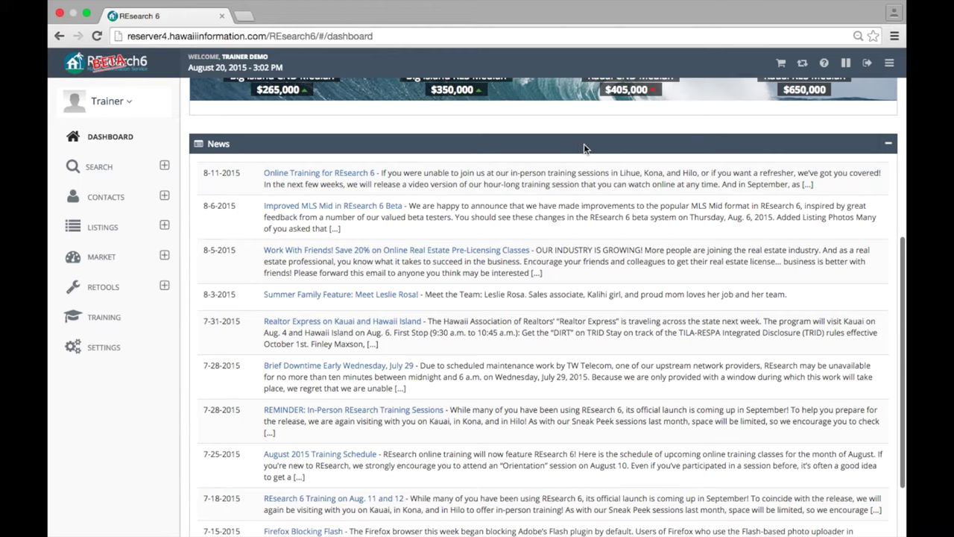
{"action": "scroll", "coordinate": [411, 154], "scroll_direction": "up", "scroll_amount": 5}
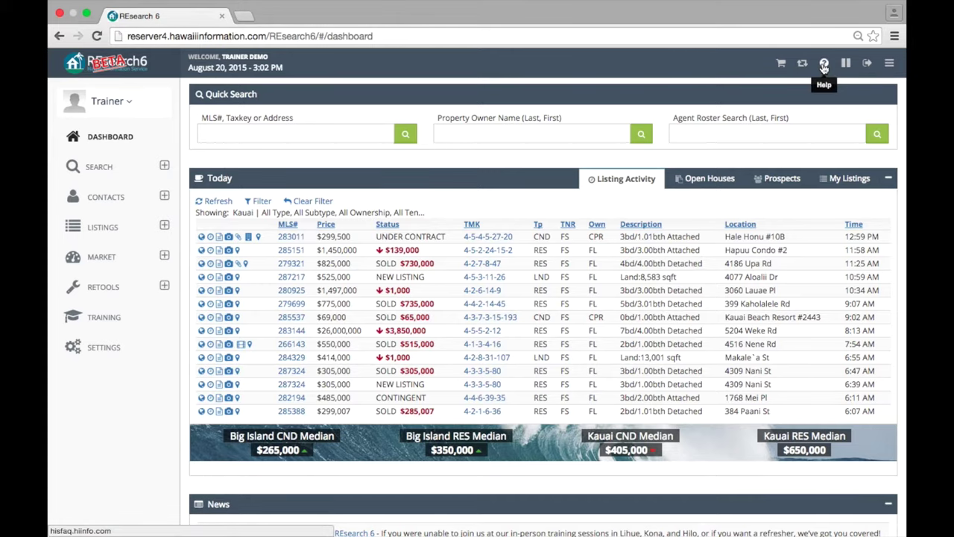
- Open the help knowledge base and browse its bugs and known issues list
{"action": "left_click", "coordinate": [824, 66]}
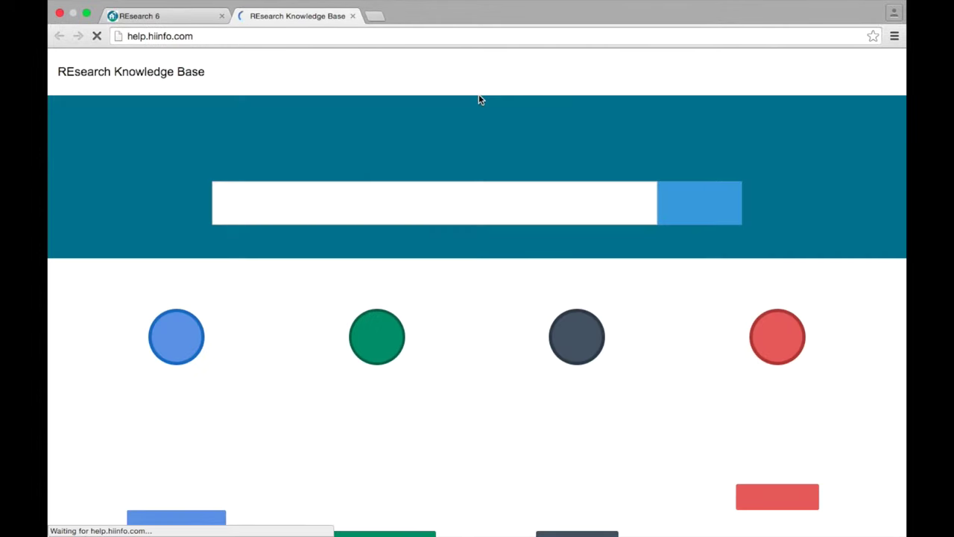
{"action": "left_click", "coordinate": [296, 201]}
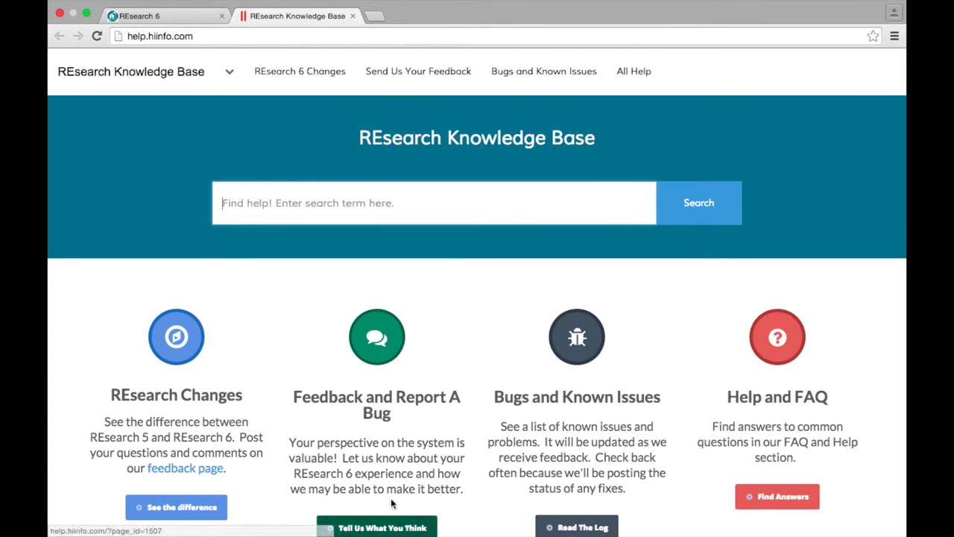
{"action": "left_click", "coordinate": [565, 528]}
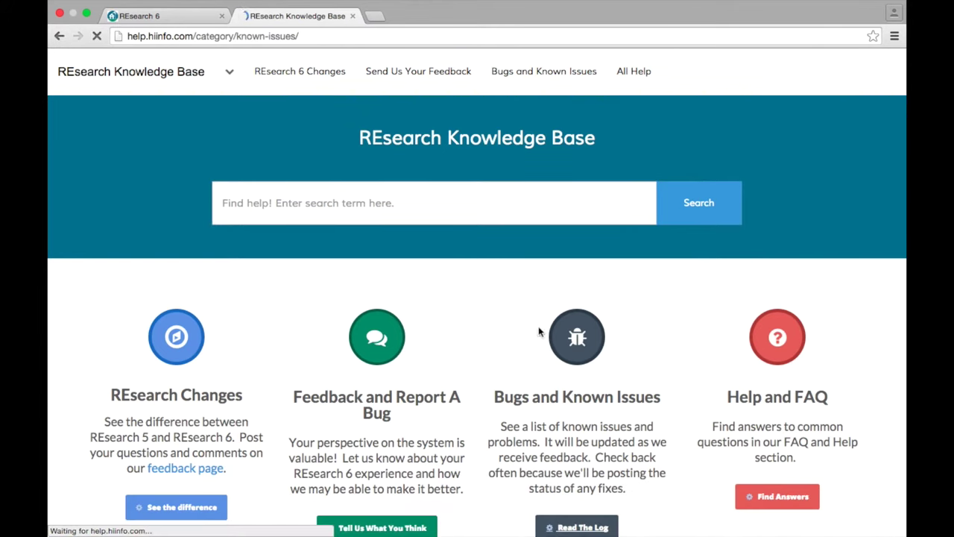
{"action": "scroll", "coordinate": [485, 242], "scroll_direction": "down", "scroll_amount": 2}
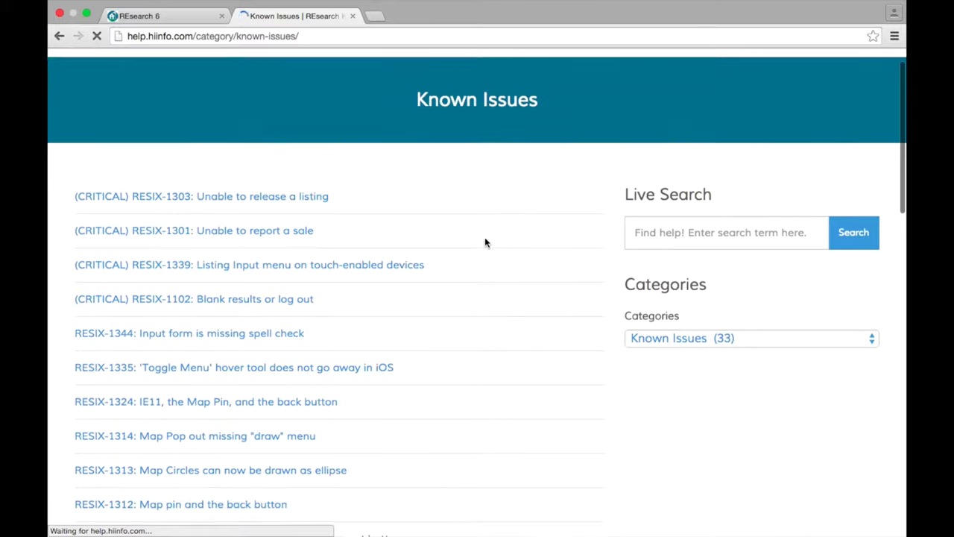
{"action": "scroll", "coordinate": [485, 242], "scroll_direction": "up", "scroll_amount": 2}
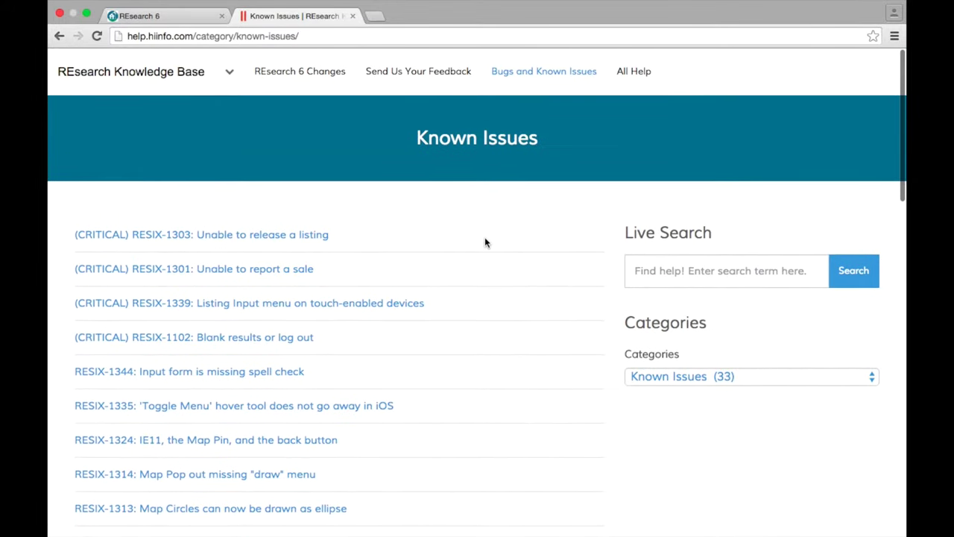
- Browse the REsearch 6 Changes articles, including Changes To The Overall Layout, then return to REsearch 6
{"action": "mouse_move", "coordinate": [299, 78]}
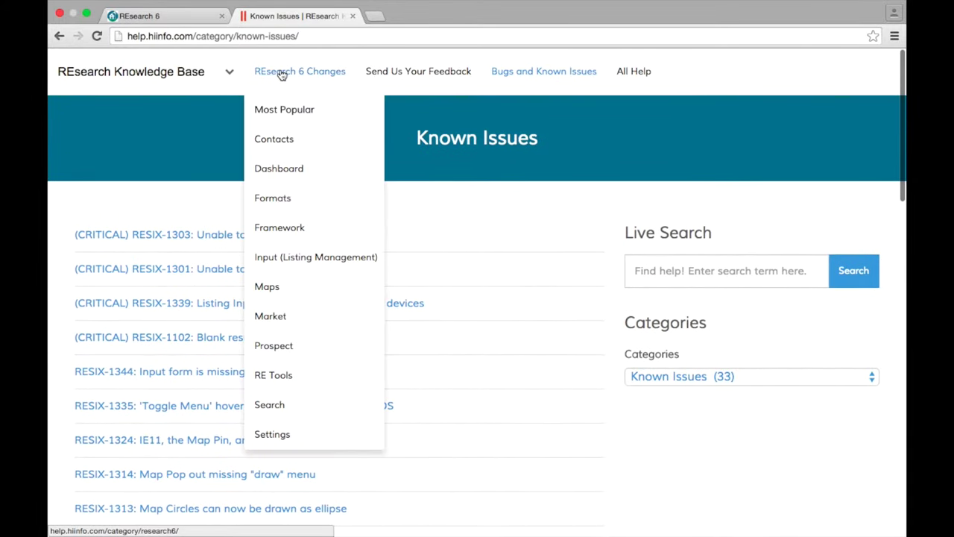
{"action": "left_click", "coordinate": [272, 75]}
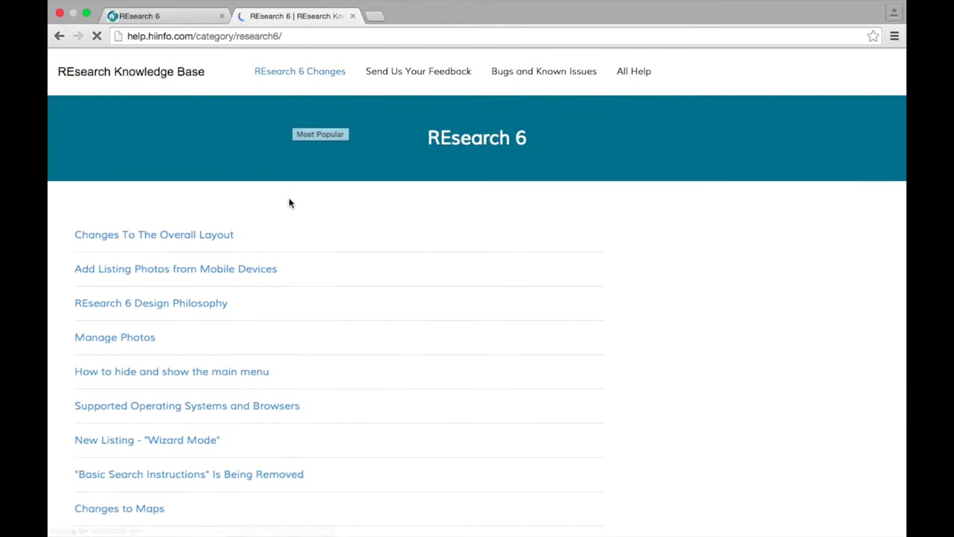
{"action": "scroll", "coordinate": [289, 194], "scroll_direction": "down", "scroll_amount": 1}
{"action": "scroll", "coordinate": [289, 216], "scroll_direction": "down", "scroll_amount": 1}
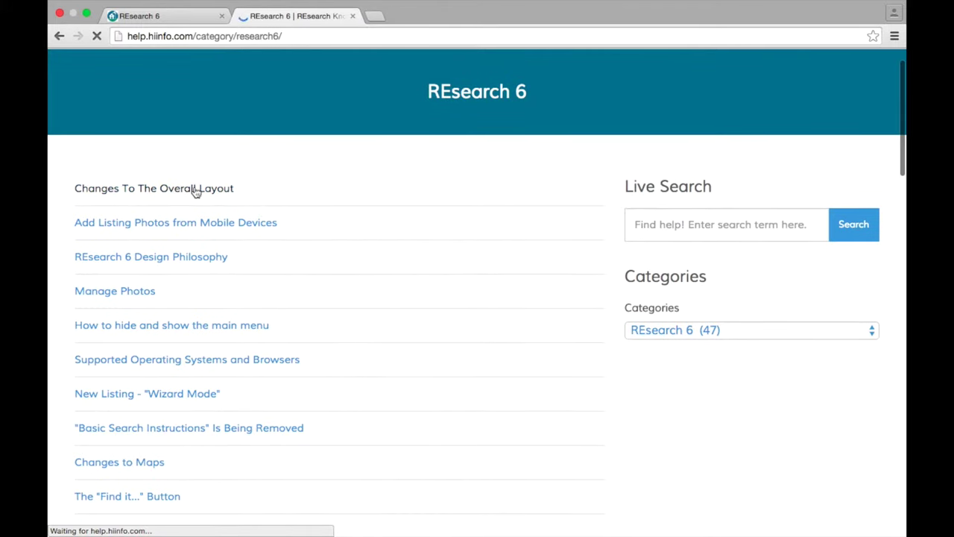
{"action": "scroll", "coordinate": [357, 237], "scroll_direction": "down", "scroll_amount": 5}
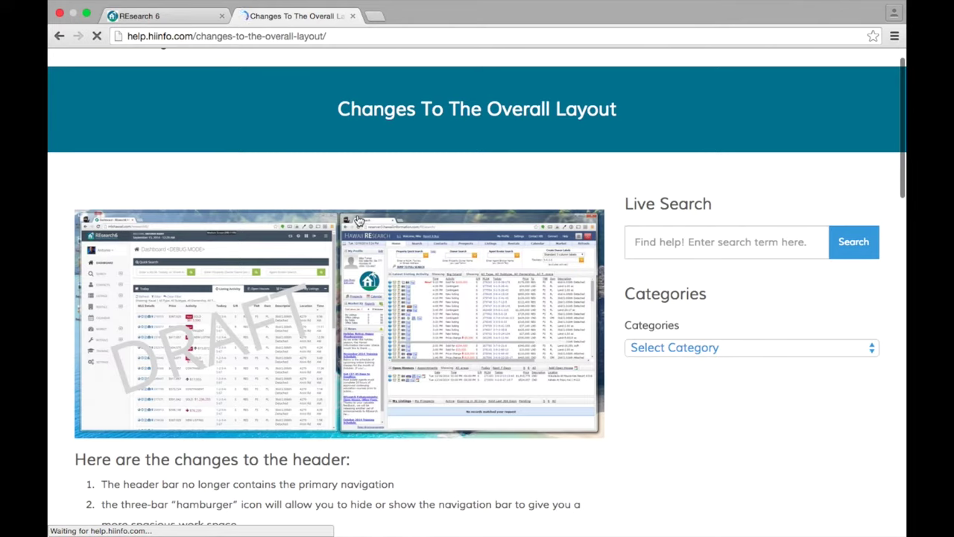
{"action": "scroll", "coordinate": [357, 215], "scroll_direction": "down", "scroll_amount": 6}
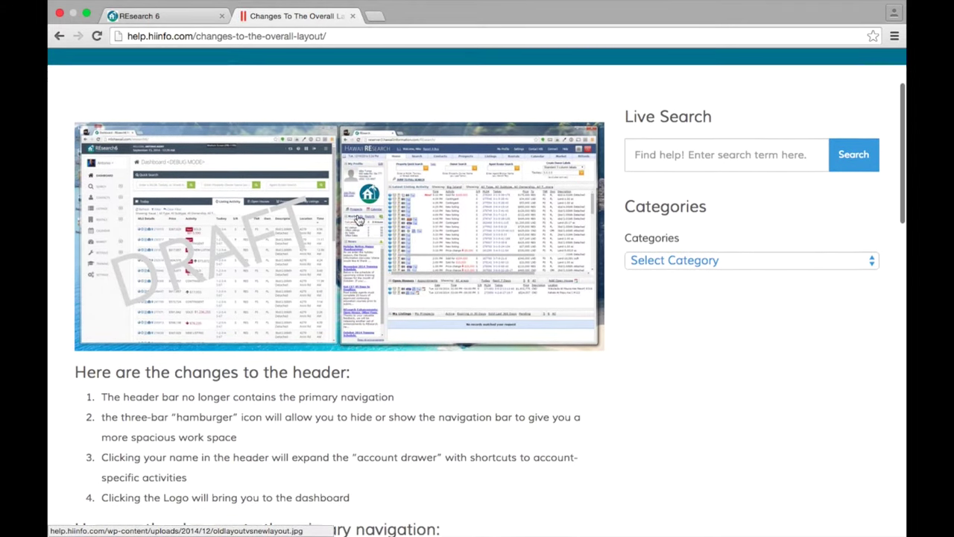
{"action": "scroll", "coordinate": [357, 218], "scroll_direction": "up", "scroll_amount": 8}
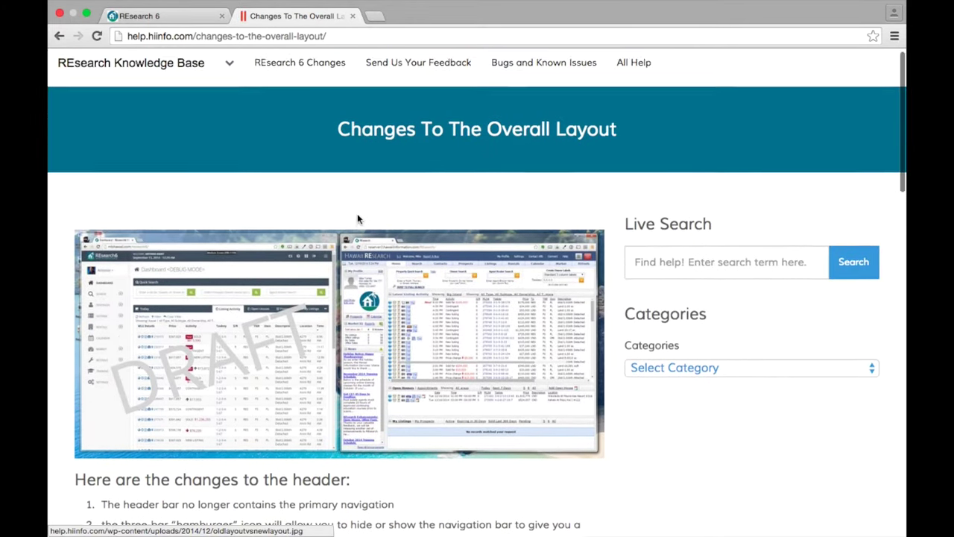
{"action": "left_click", "coordinate": [193, 16]}
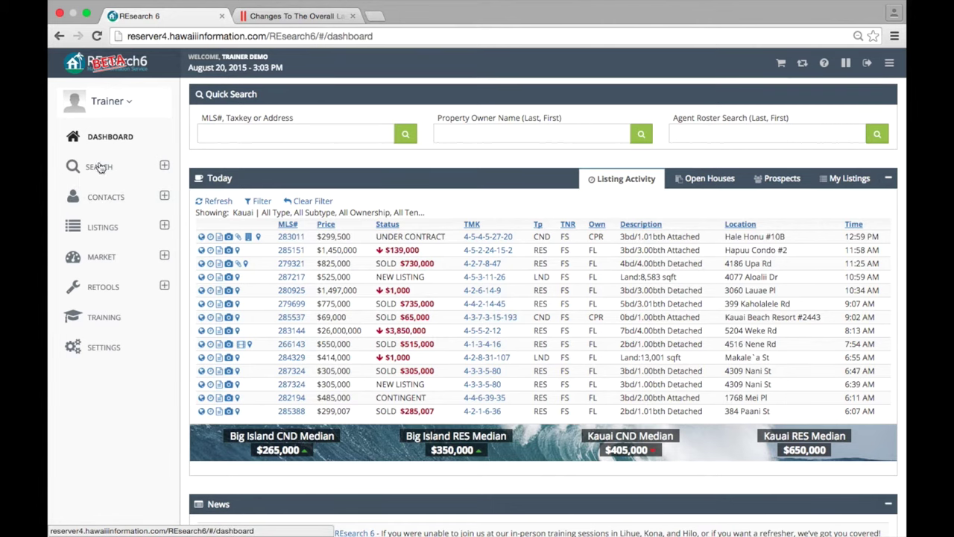
- Hide and re-dock the navigation sidebar, then show the account shortcuts menu
{"action": "left_click", "coordinate": [890, 64]}
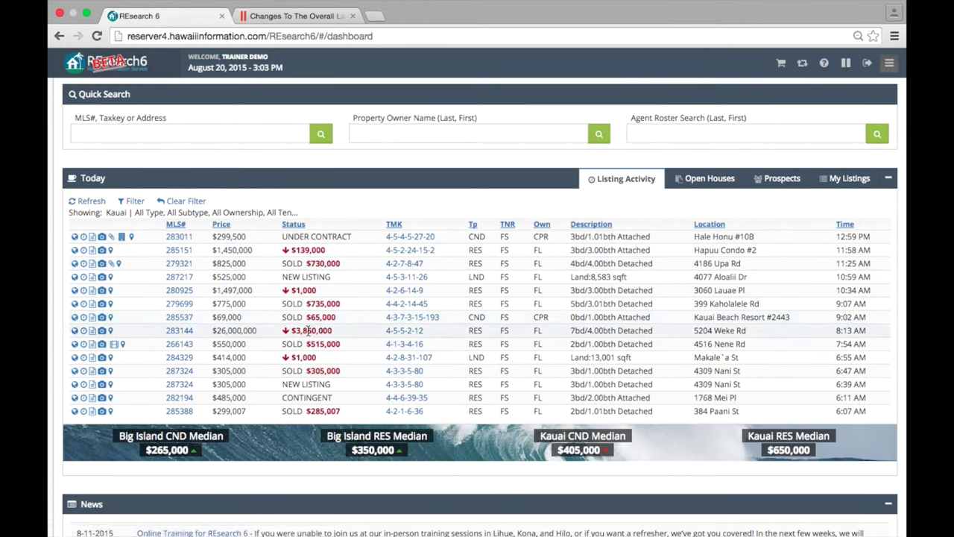
{"action": "mouse_move", "coordinate": [56, 279]}
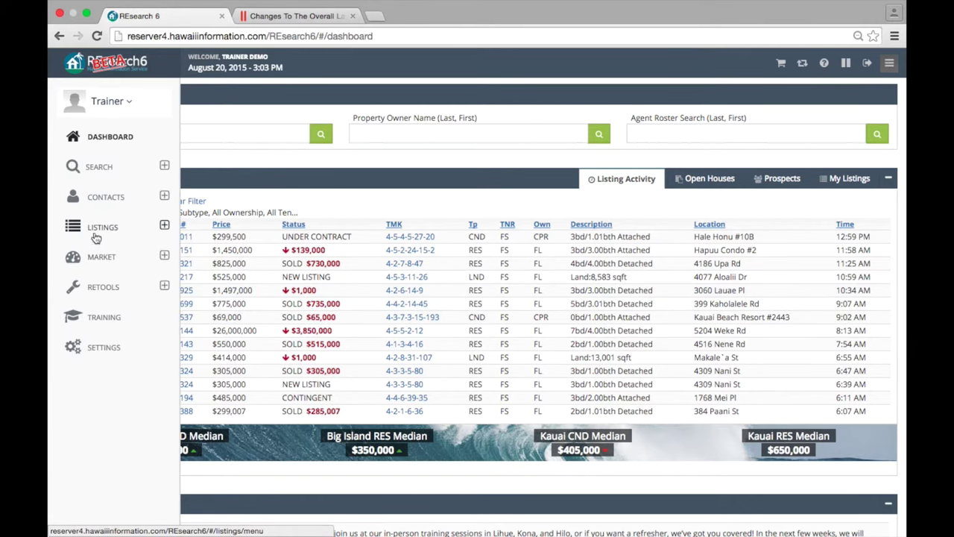
{"action": "left_click", "coordinate": [889, 62]}
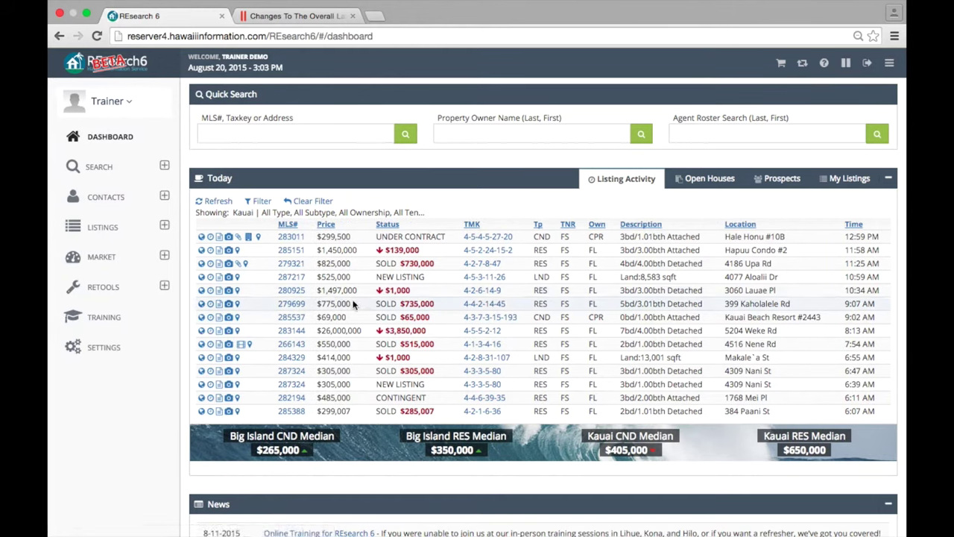
{"action": "left_click", "coordinate": [128, 105]}
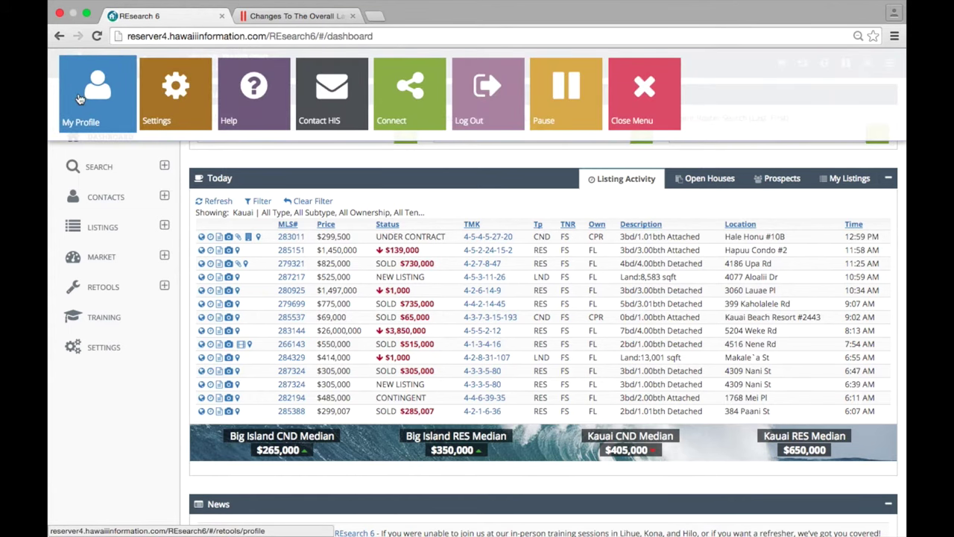
- Review My Profile info and save its Password form with both new-password fields blank
{"action": "left_click", "coordinate": [80, 99]}
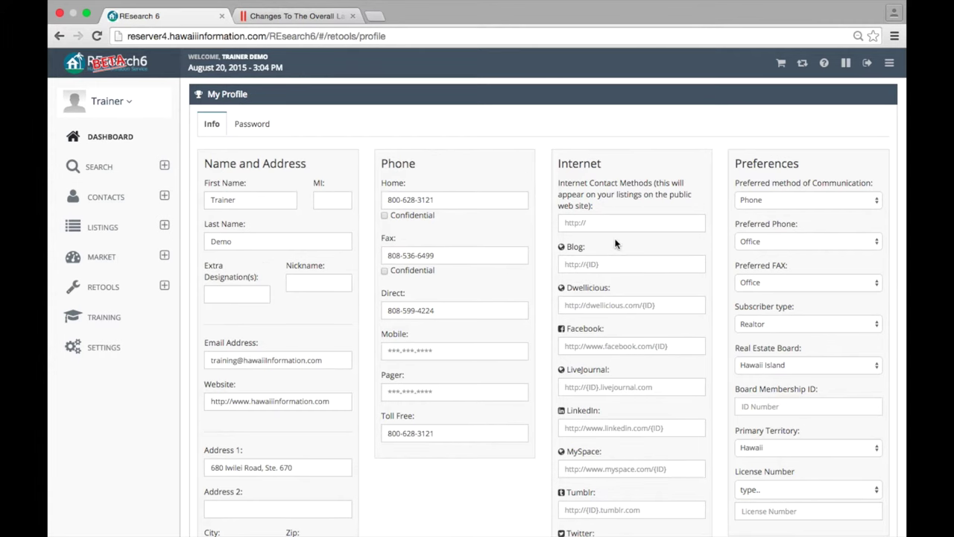
{"action": "scroll", "coordinate": [608, 214], "scroll_direction": "down", "scroll_amount": 1}
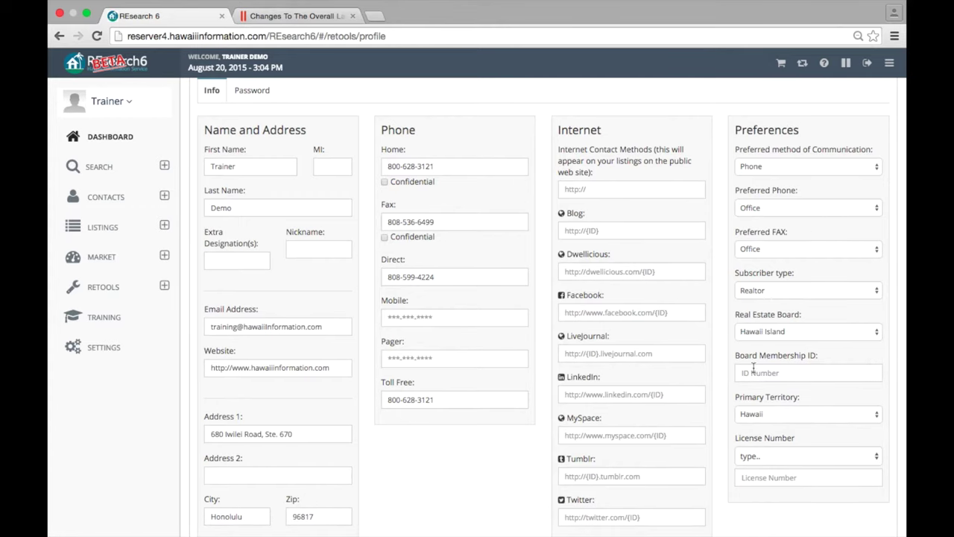
{"action": "scroll", "coordinate": [757, 372], "scroll_direction": "down", "scroll_amount": 1}
{"action": "scroll", "coordinate": [751, 377], "scroll_direction": "up", "scroll_amount": 2}
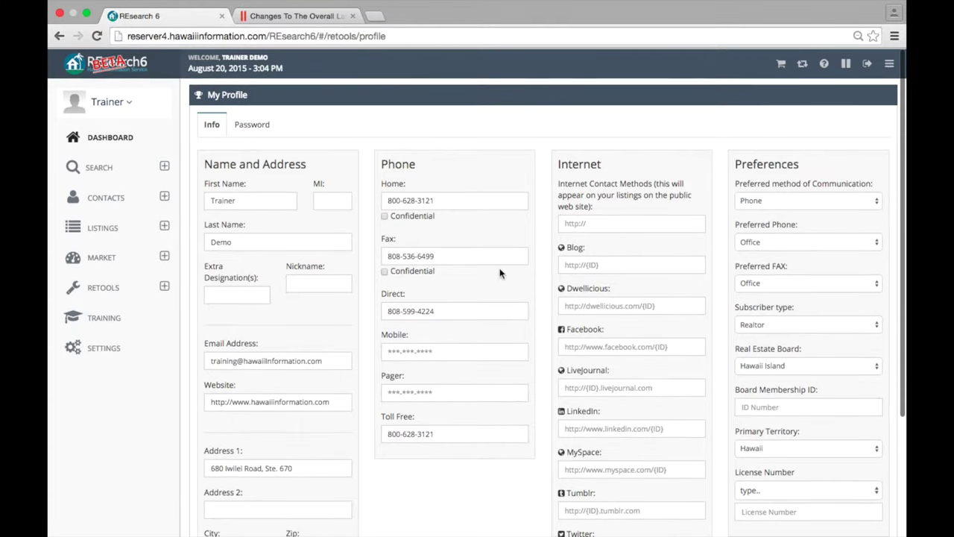
{"action": "left_click", "coordinate": [248, 127]}
{"action": "left_click", "coordinate": [448, 228]}
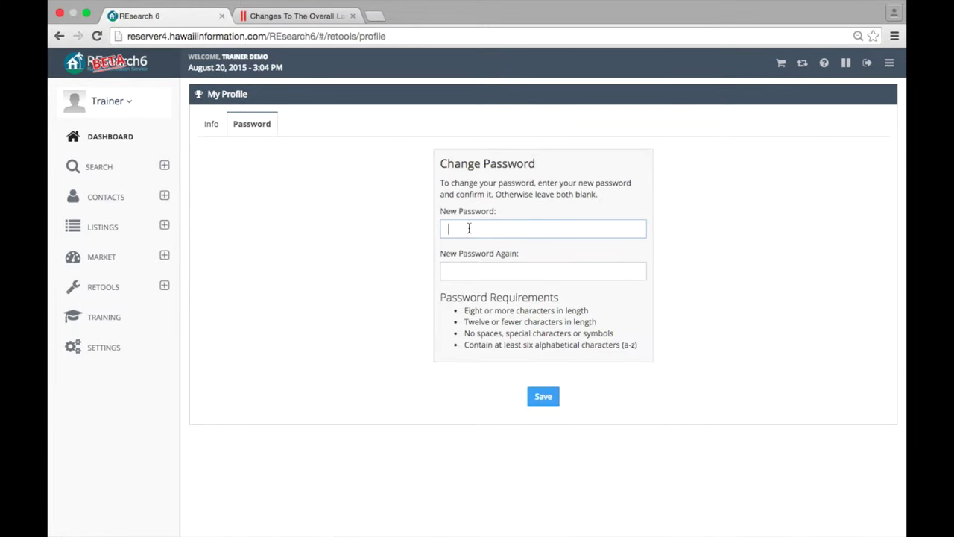
{"action": "left_click", "coordinate": [471, 274]}
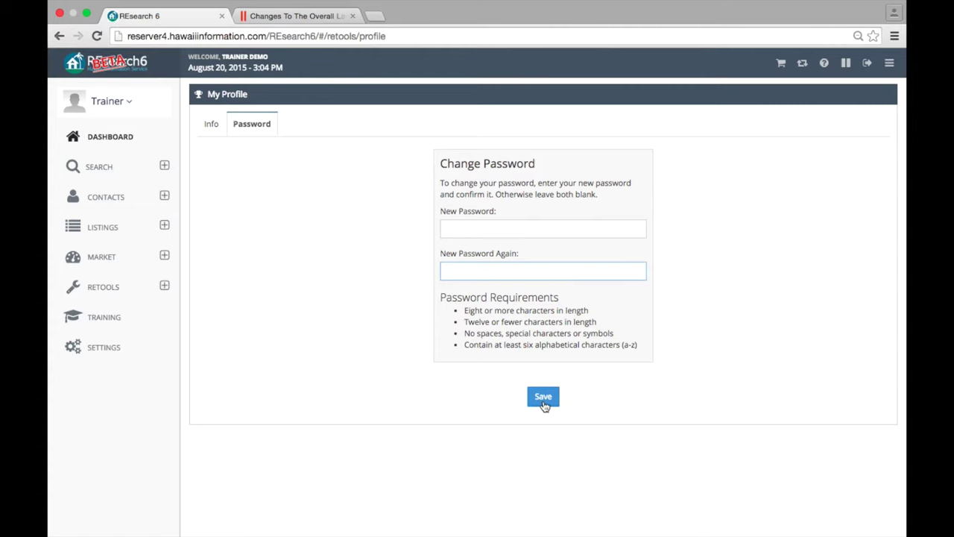
{"action": "left_click", "coordinate": [110, 136]}
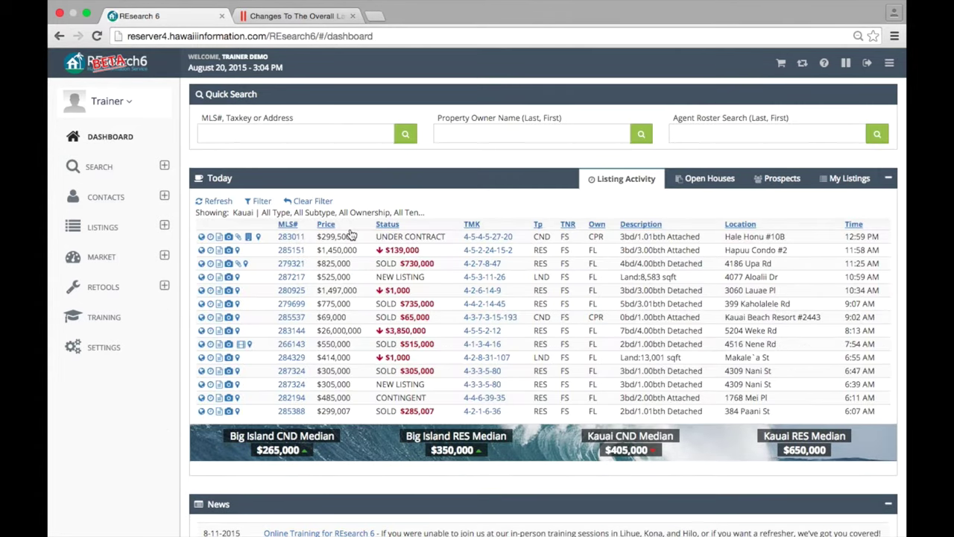
{"action": "scroll", "coordinate": [351, 231], "scroll_direction": "down", "scroll_amount": 3}
{"action": "scroll", "coordinate": [351, 235], "scroll_direction": "up", "scroll_amount": 3}
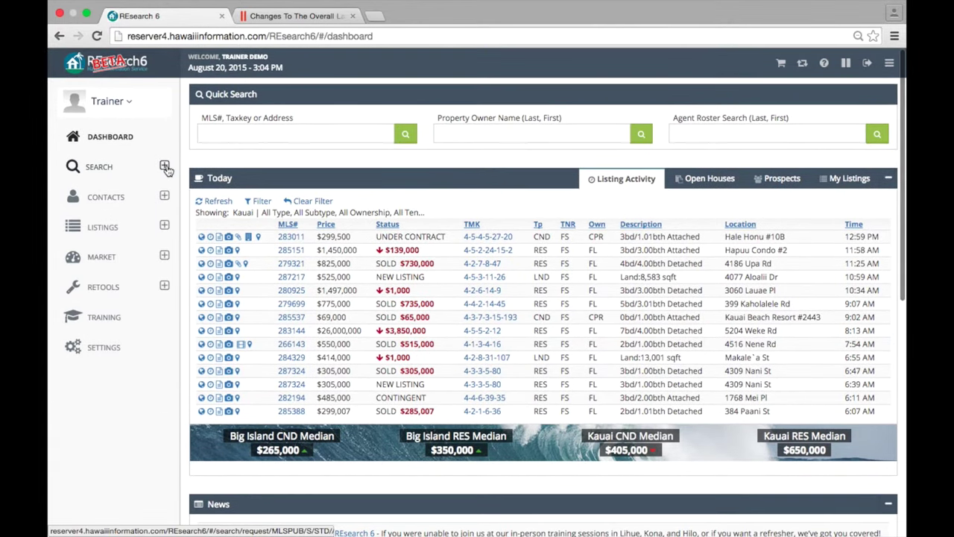
- Open the Search for Listings form, try a taxkey range entry, then clear it
{"action": "left_click", "coordinate": [165, 166]}
{"action": "left_click", "coordinate": [114, 199]}
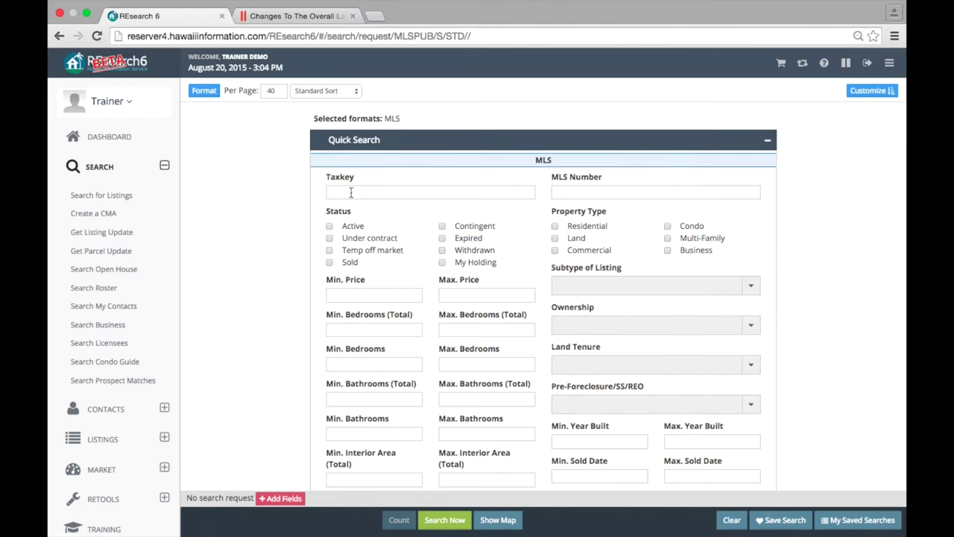
{"action": "left_click", "coordinate": [351, 193]}
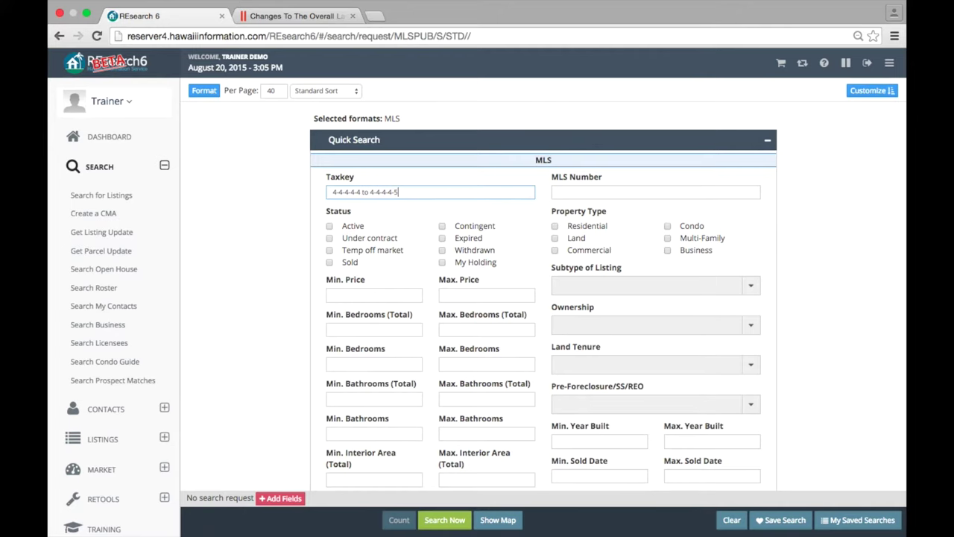
{"action": "left_click_drag", "start_coordinate": [440, 193], "coordinate": [266, 193]}
{"action": "key", "text": "BackSpace"}
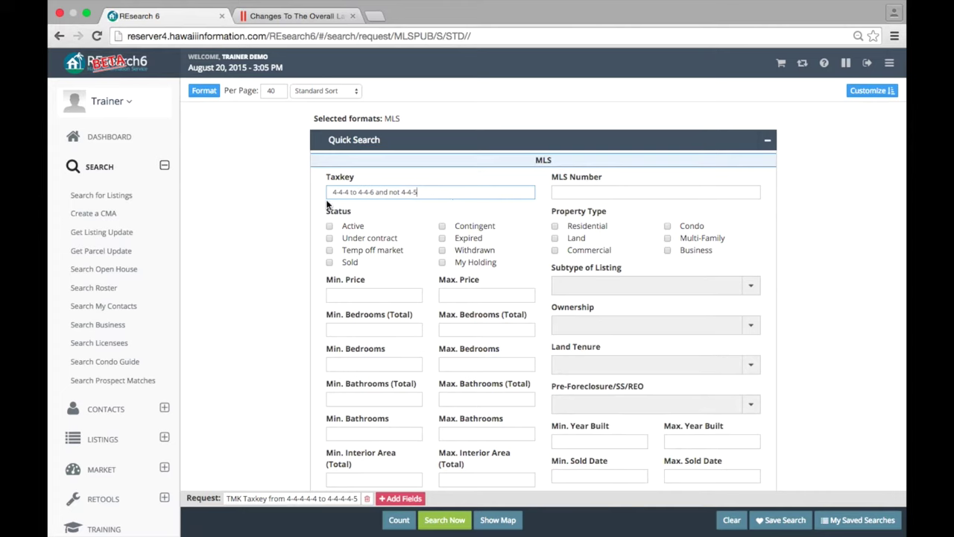
{"action": "key", "text": "BackSpace"}
- Look up 'hokua' and set the Project criterion to HOKUA AT 1288 ALA MOANA
{"action": "left_click", "coordinate": [747, 285]}
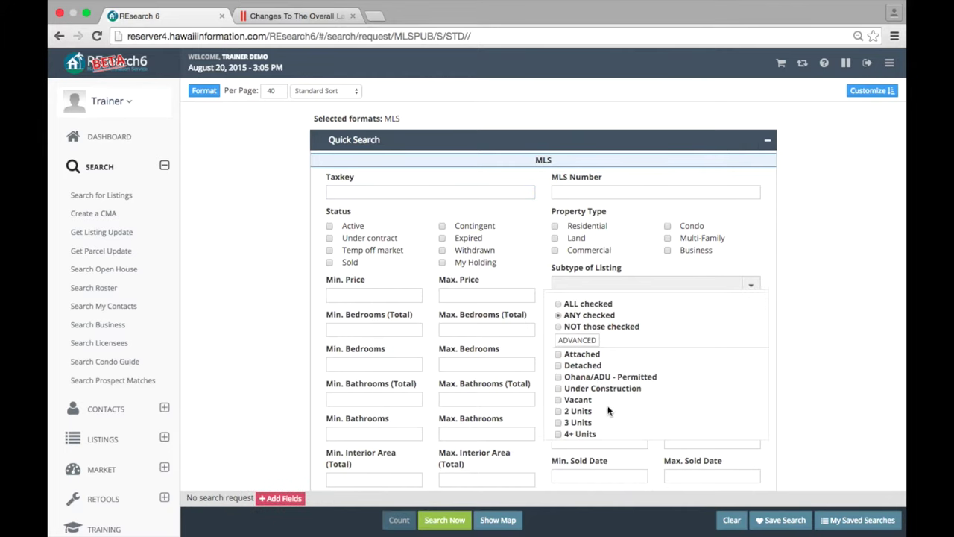
{"action": "left_click", "coordinate": [782, 233]}
{"action": "scroll", "coordinate": [667, 348], "scroll_direction": "down", "scroll_amount": 6}
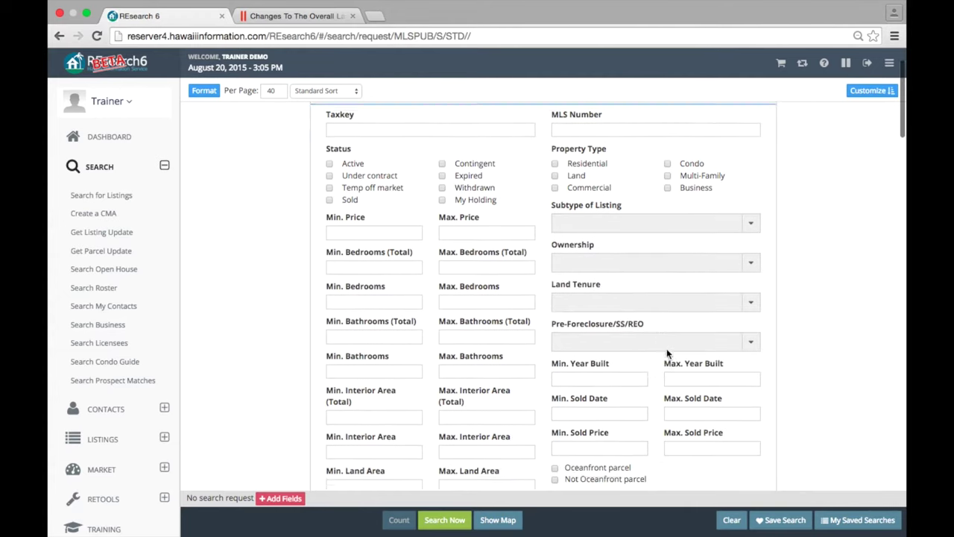
{"action": "scroll", "coordinate": [668, 353], "scroll_direction": "down", "scroll_amount": 1}
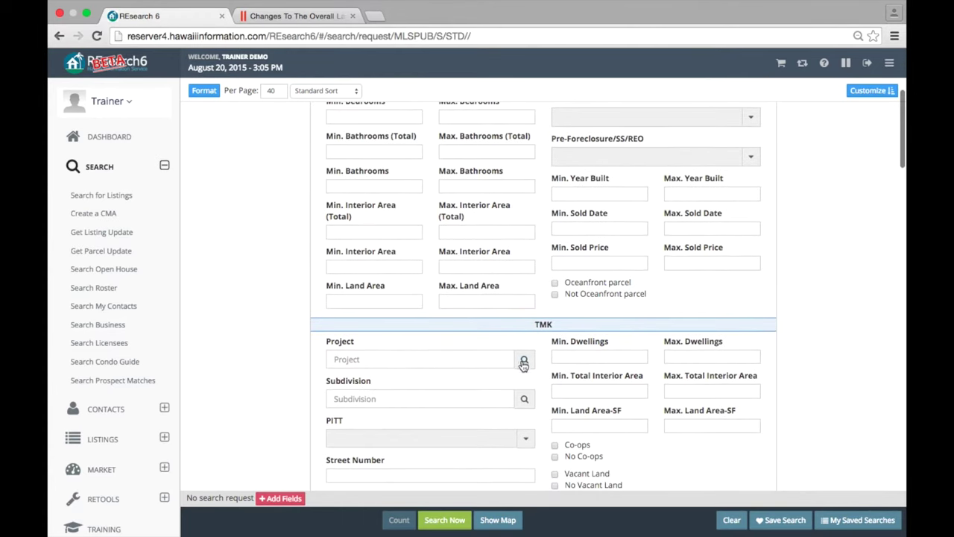
{"action": "left_click", "coordinate": [372, 358]}
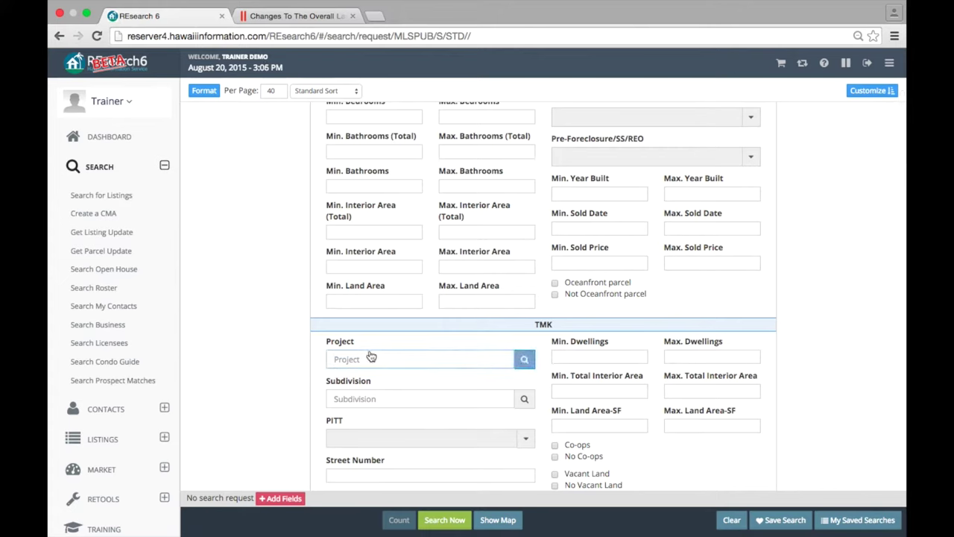
{"action": "type", "text": "hokua"}
{"action": "left_click", "coordinate": [526, 361]}
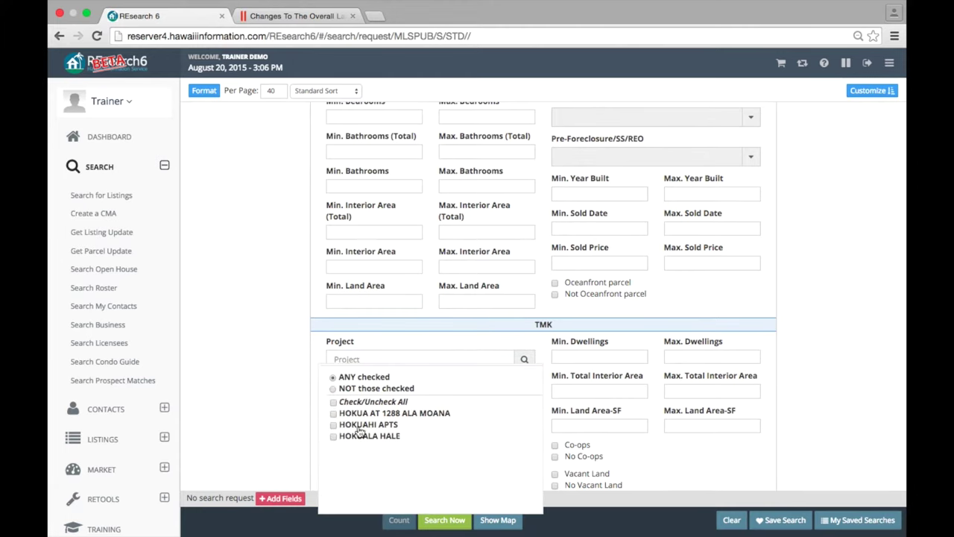
{"action": "left_click", "coordinate": [334, 414]}
{"action": "left_click", "coordinate": [297, 401]}
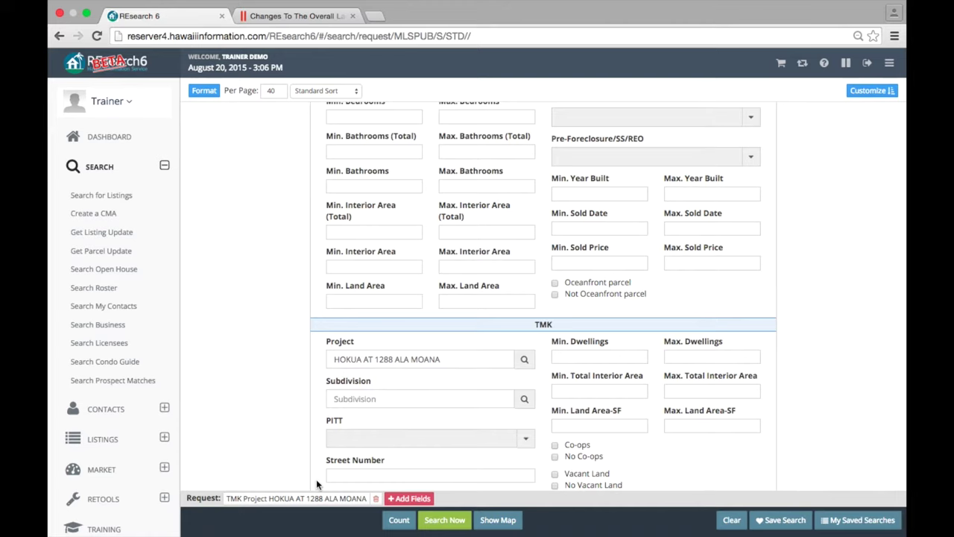
{"action": "scroll", "coordinate": [273, 456], "scroll_direction": "up", "scroll_amount": 2}
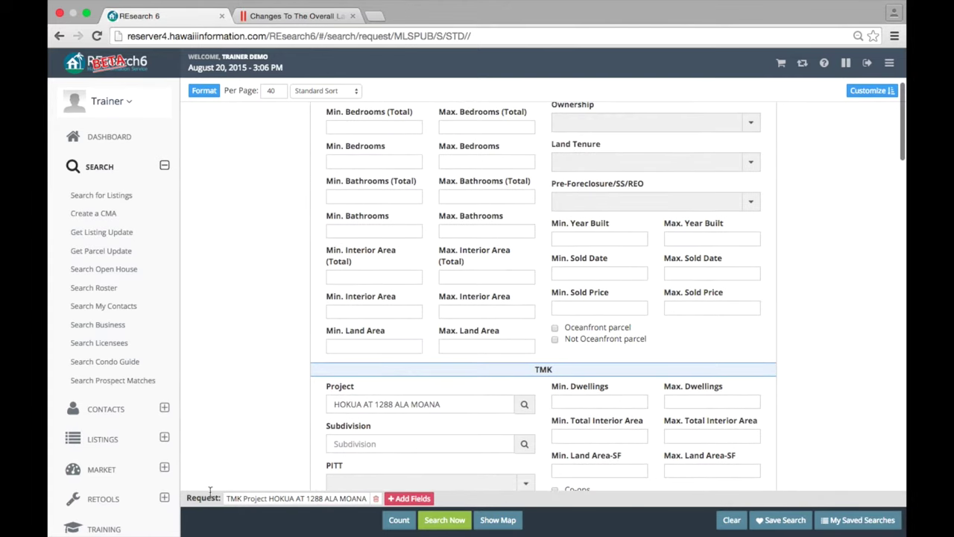
{"action": "scroll", "coordinate": [373, 489], "scroll_direction": "up", "scroll_amount": 8}
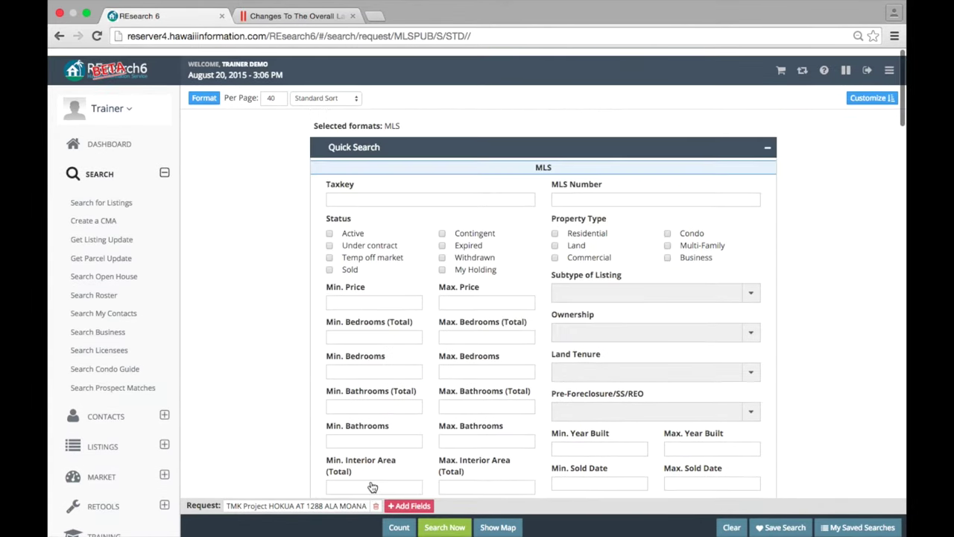
- Add Taxkey 4-4-4 and Active status criteria to the listing search
{"action": "left_click", "coordinate": [373, 192]}
{"action": "type", "text": "4-4-"}
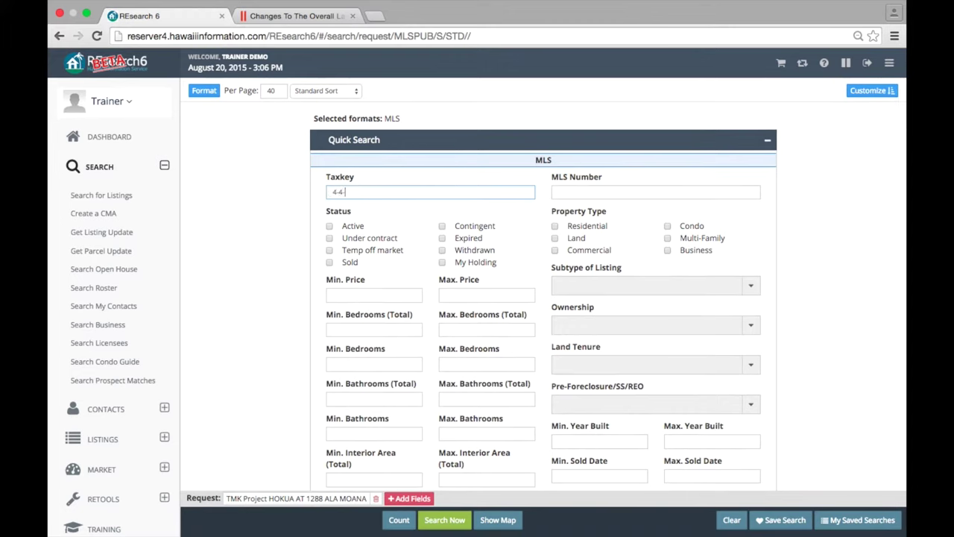
{"action": "type", "text": "4"}
{"action": "left_click", "coordinate": [330, 226]}
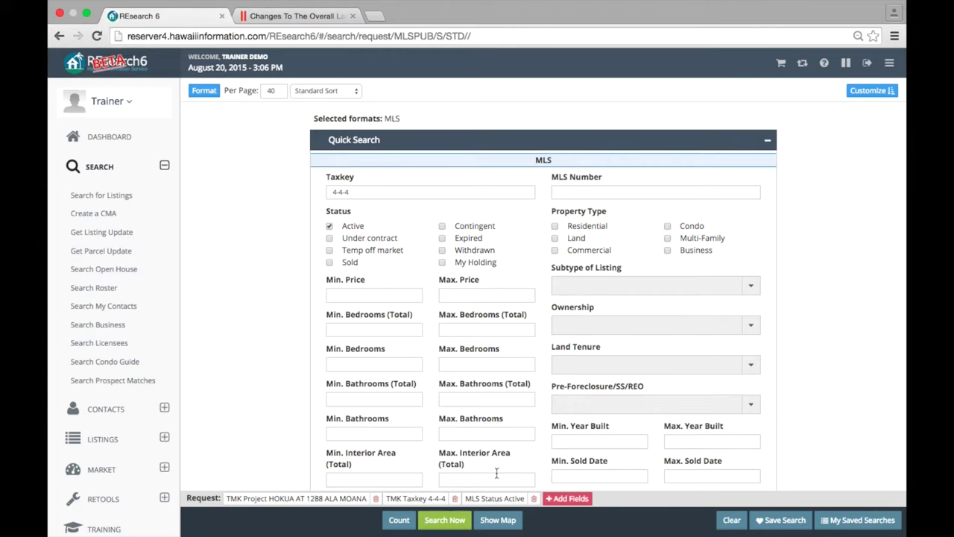
- Delete the Active, Taxkey 4-4-4 and HOKUA AT 1288 ALA MOANA criteria, then pick extra fields
{"action": "left_click", "coordinate": [534, 499]}
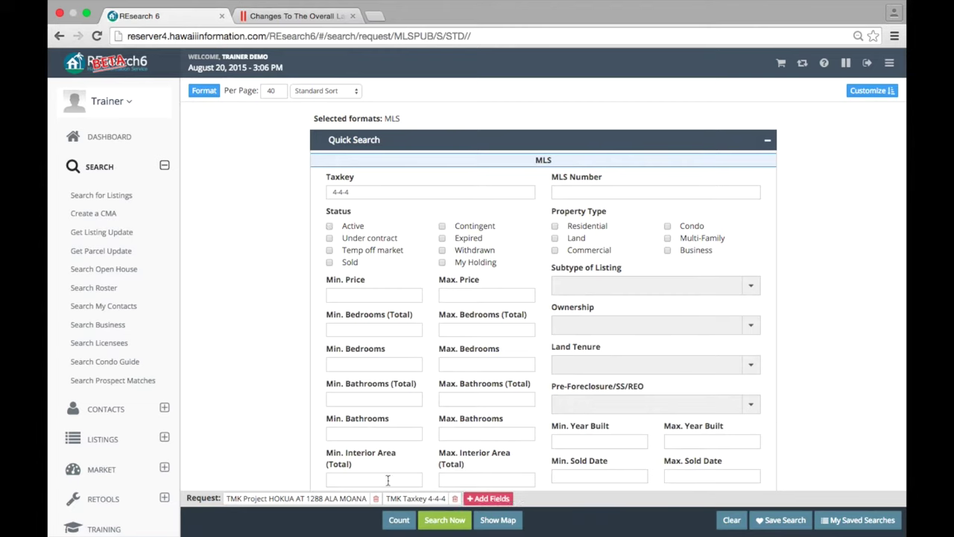
{"action": "left_click", "coordinate": [454, 498]}
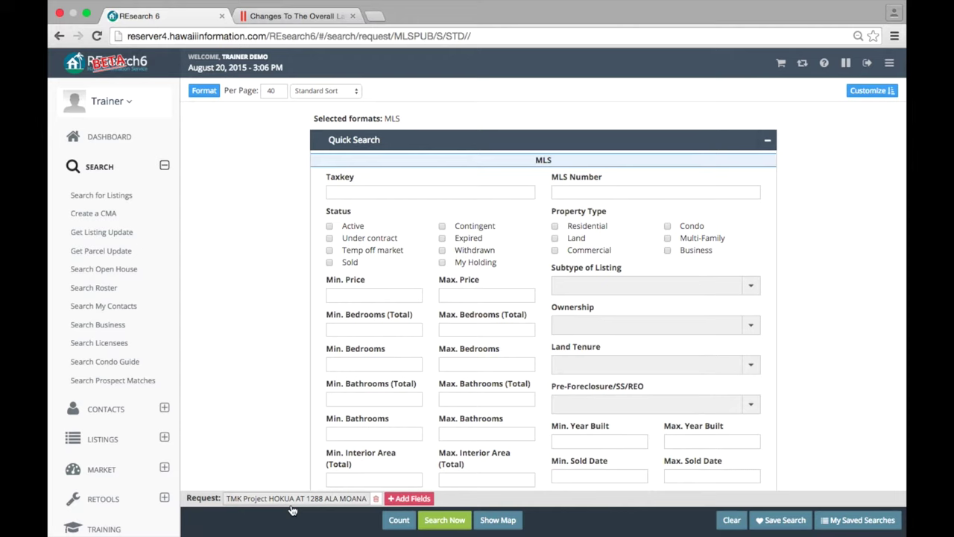
{"action": "left_click", "coordinate": [375, 498]}
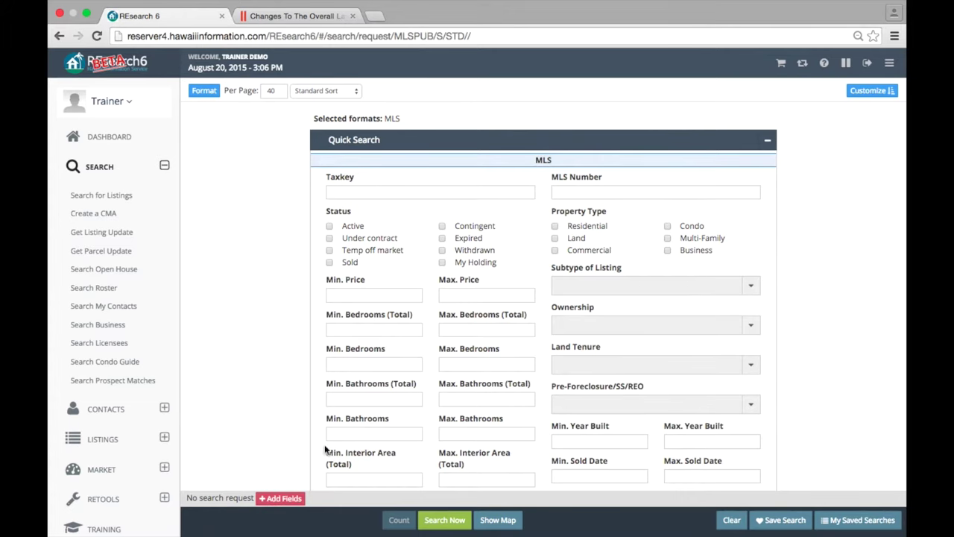
{"action": "left_click", "coordinate": [280, 498]}
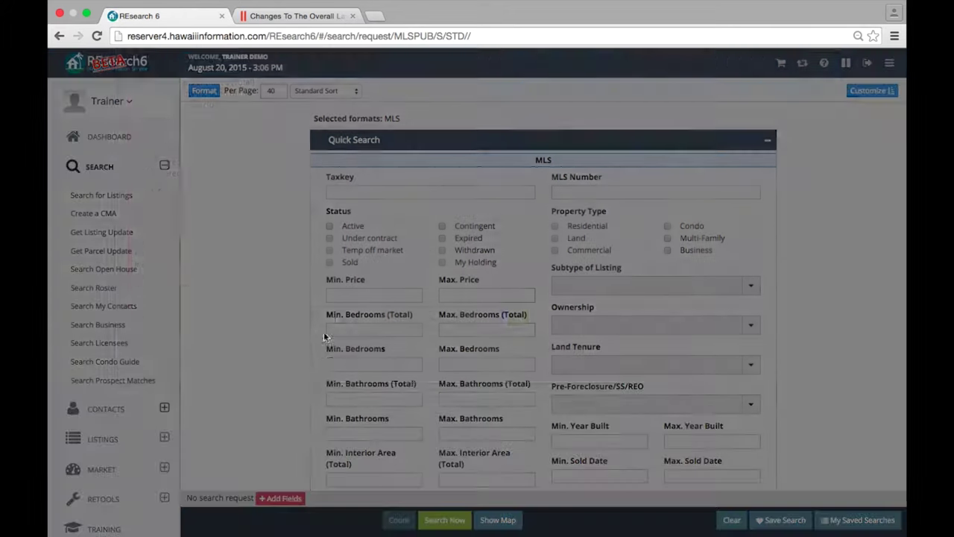
- Browse the extra search fields list to find the Assessed Value field
{"action": "left_click", "coordinate": [303, 380]}
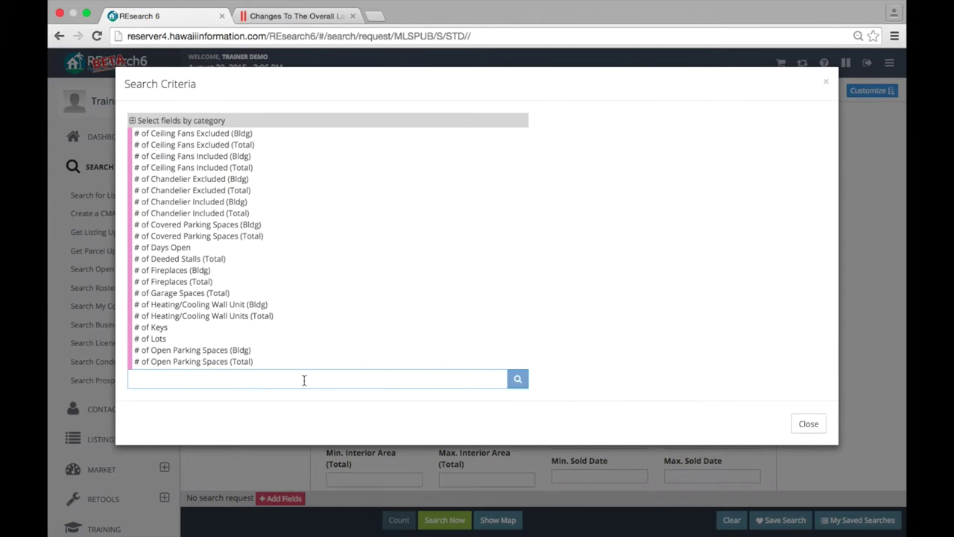
{"action": "left_click", "coordinate": [808, 424]}
{"action": "scroll", "coordinate": [646, 301], "scroll_direction": "down", "scroll_amount": 3}
{"action": "scroll", "coordinate": [645, 297], "scroll_direction": "down", "scroll_amount": 20}
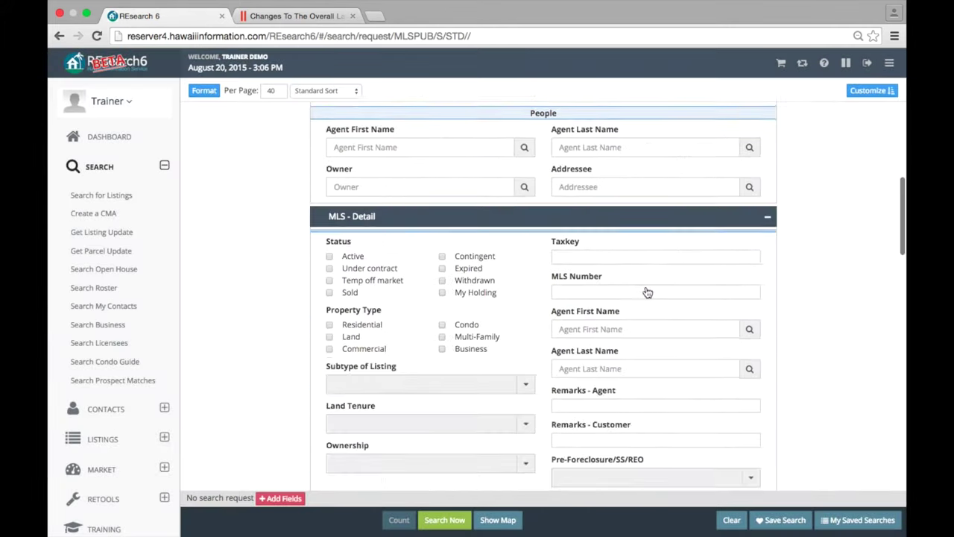
{"action": "scroll", "coordinate": [645, 287], "scroll_direction": "up", "scroll_amount": 3}
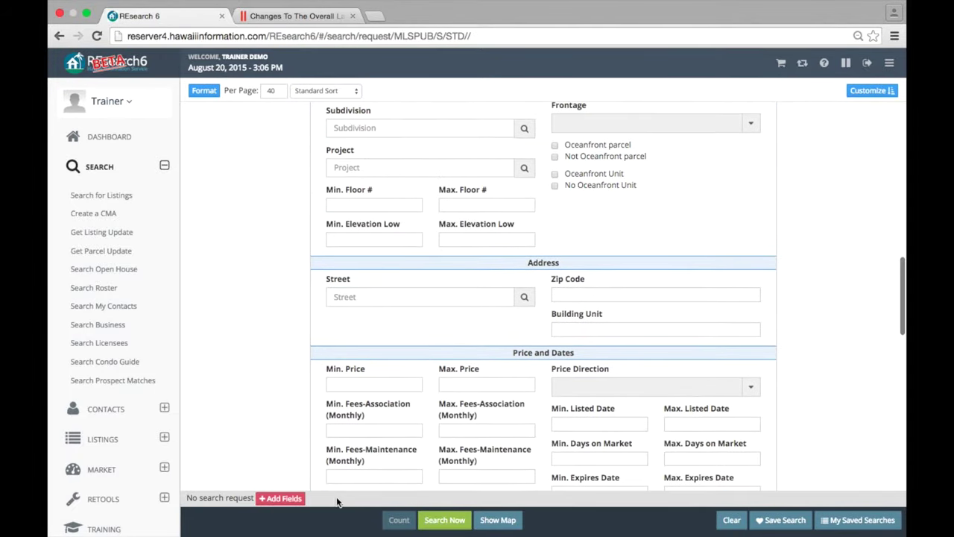
{"action": "left_click", "coordinate": [286, 494]}
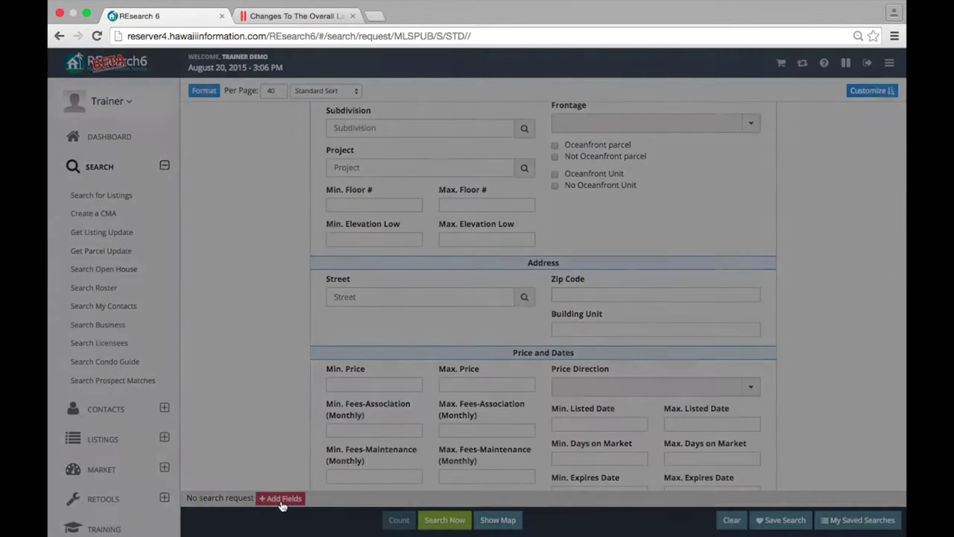
{"action": "scroll", "coordinate": [409, 299], "scroll_direction": "down", "scroll_amount": 2}
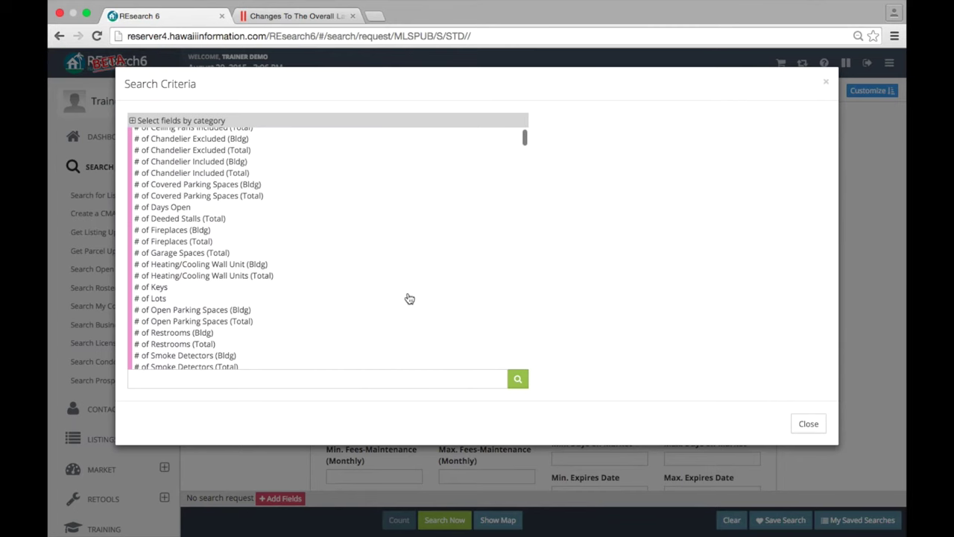
{"action": "scroll", "coordinate": [409, 298], "scroll_direction": "down", "scroll_amount": 4}
{"action": "scroll", "coordinate": [337, 344], "scroll_direction": "up", "scroll_amount": 5}
{"action": "left_click", "coordinate": [251, 375]}
{"action": "scroll", "coordinate": [258, 264], "scroll_direction": "down", "scroll_amount": 6}
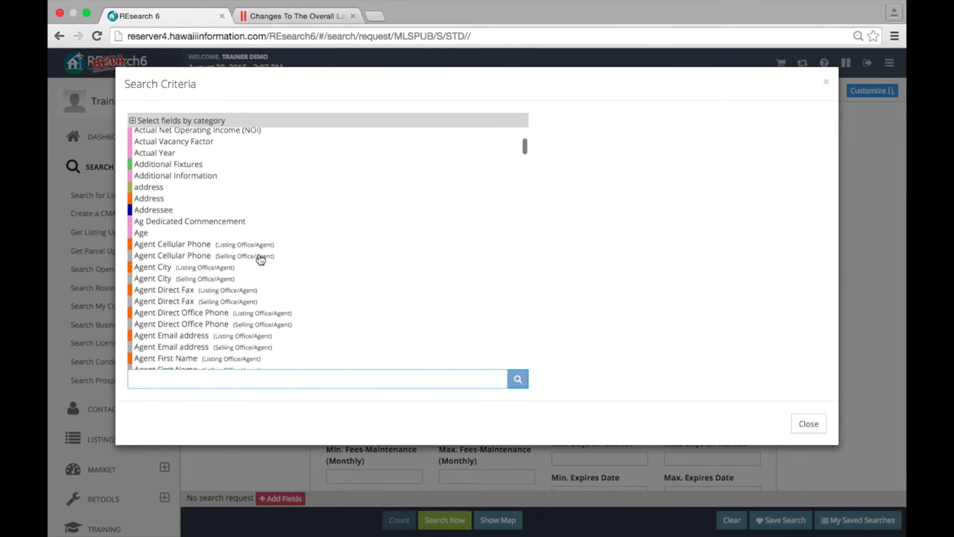
{"action": "scroll", "coordinate": [195, 246], "scroll_direction": "down", "scroll_amount": 3}
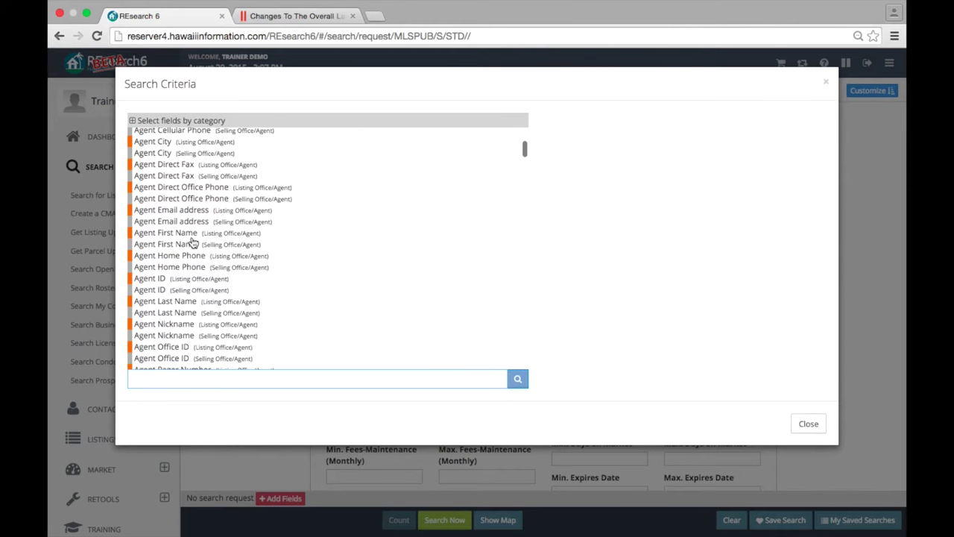
{"action": "scroll", "coordinate": [192, 243], "scroll_direction": "down", "scroll_amount": 2}
{"action": "scroll", "coordinate": [227, 251], "scroll_direction": "down", "scroll_amount": 3}
{"action": "scroll", "coordinate": [228, 249], "scroll_direction": "down", "scroll_amount": 5}
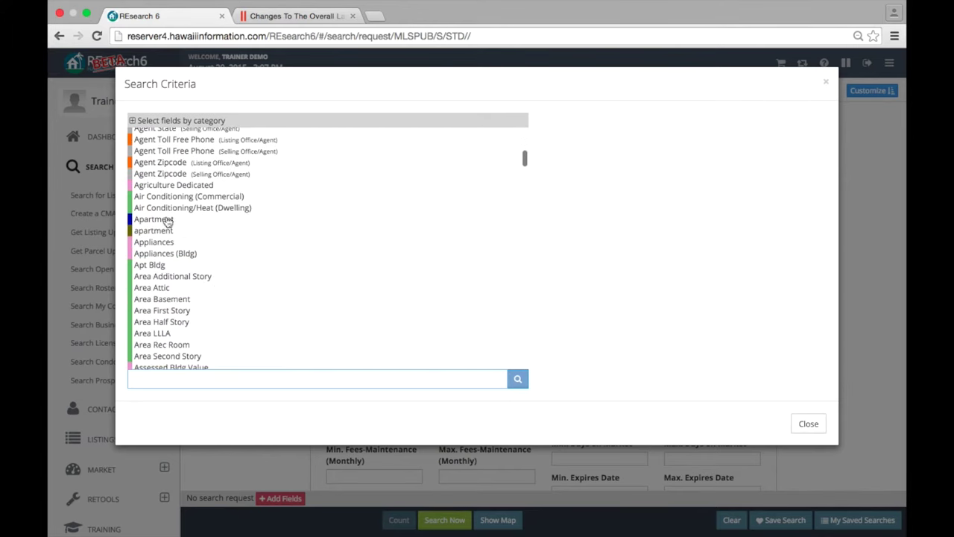
{"action": "scroll", "coordinate": [224, 223], "scroll_direction": "down", "scroll_amount": 4}
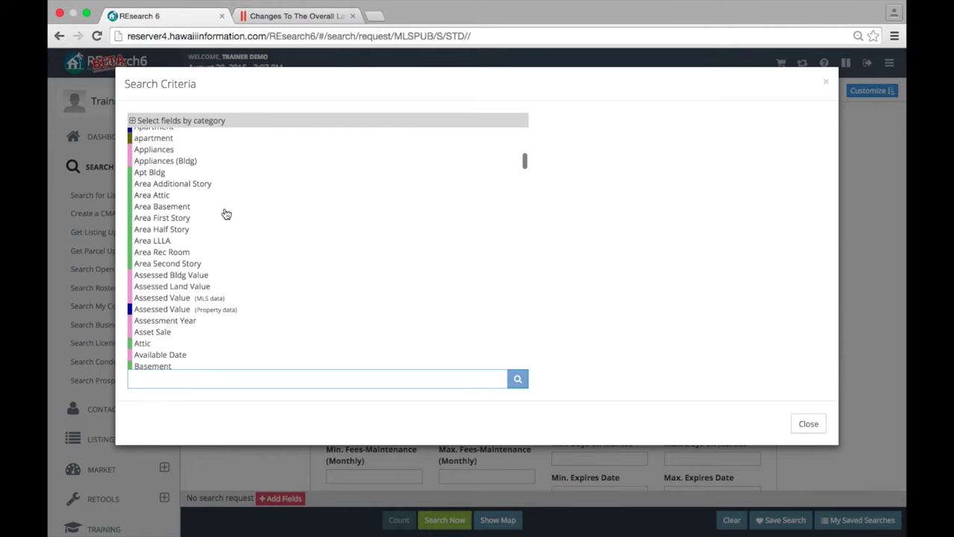
- Add Assessed Value (Property data) as a criterion ranging from 100000 to 200000
{"action": "left_click", "coordinate": [171, 300]}
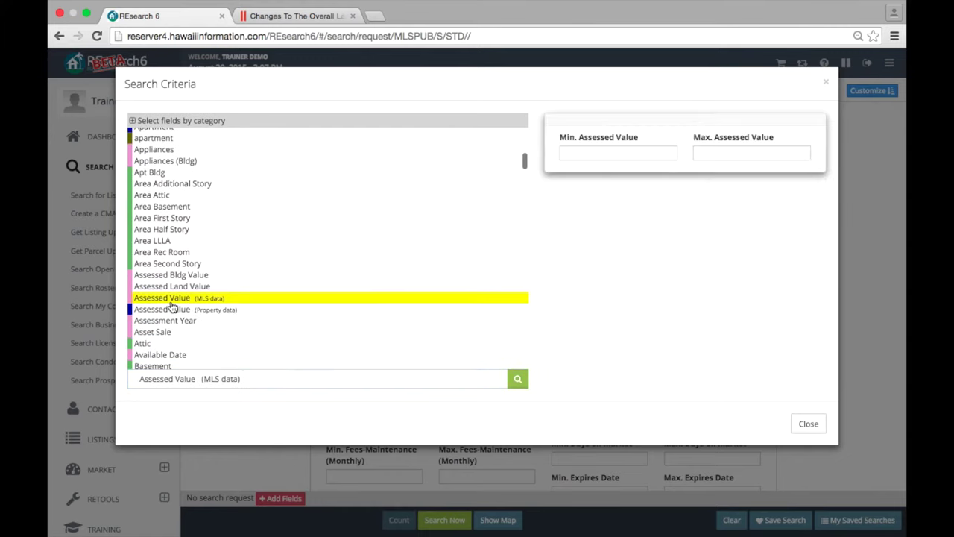
{"action": "left_click", "coordinate": [186, 309]}
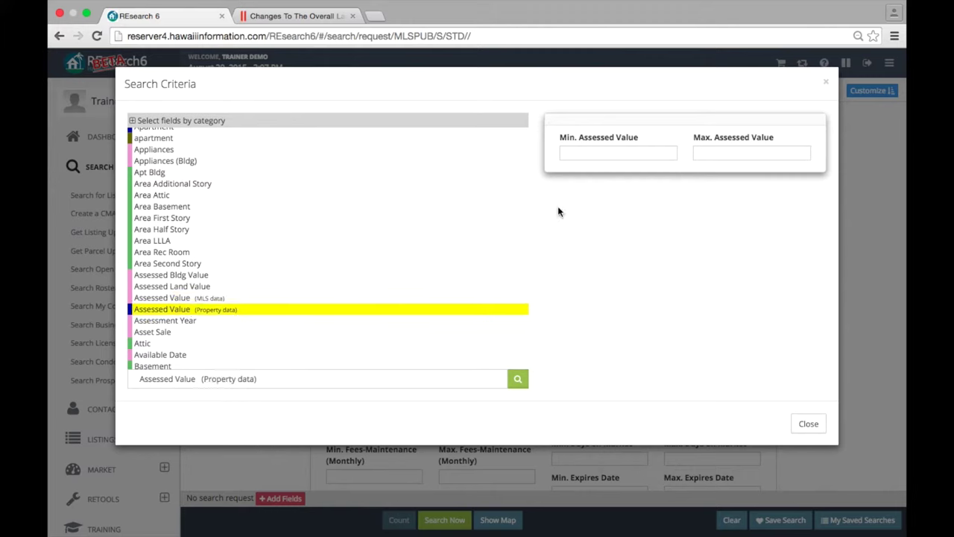
{"action": "left_click", "coordinate": [585, 158]}
{"action": "type", "text": "10000"}
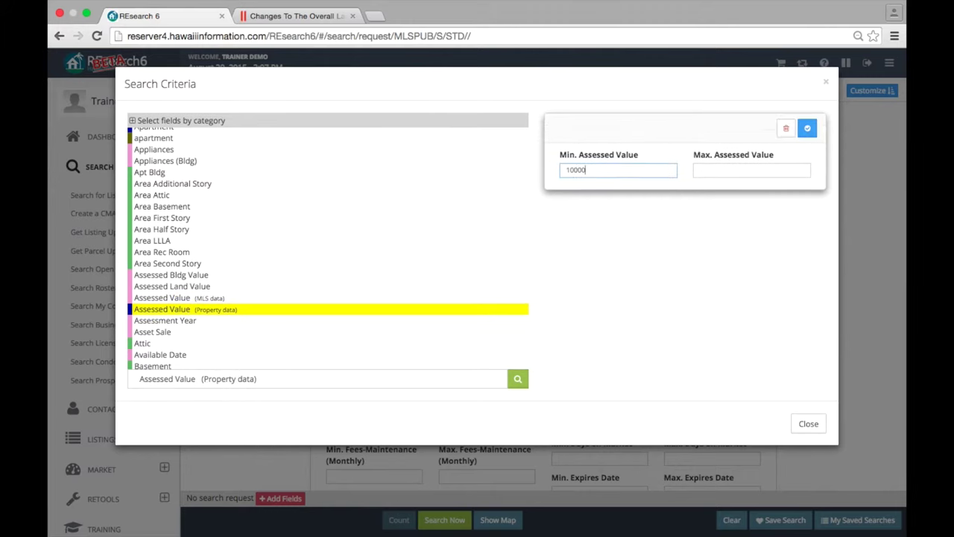
{"action": "type", "text": "0"}
{"action": "key", "text": "Tab"}
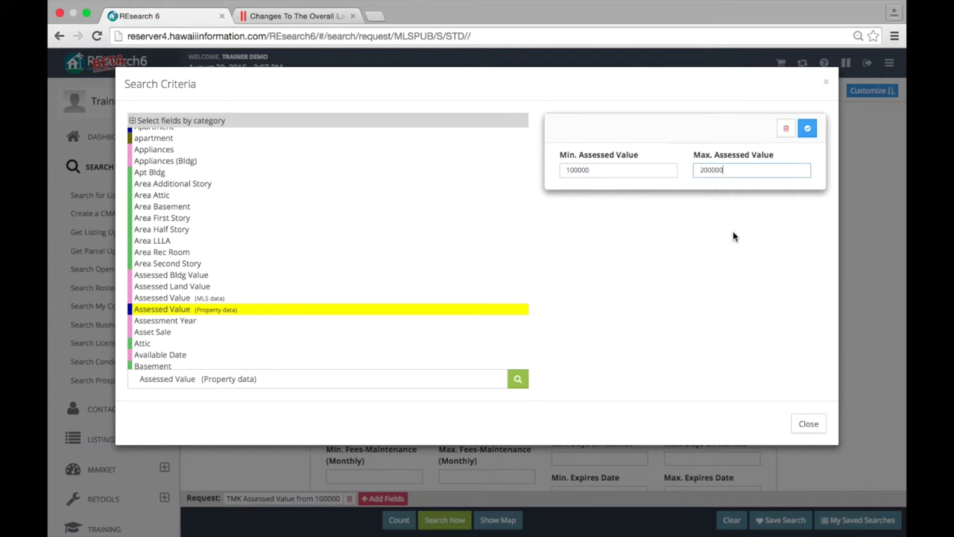
{"action": "left_click", "coordinate": [808, 130]}
{"action": "left_click", "coordinate": [808, 424]}
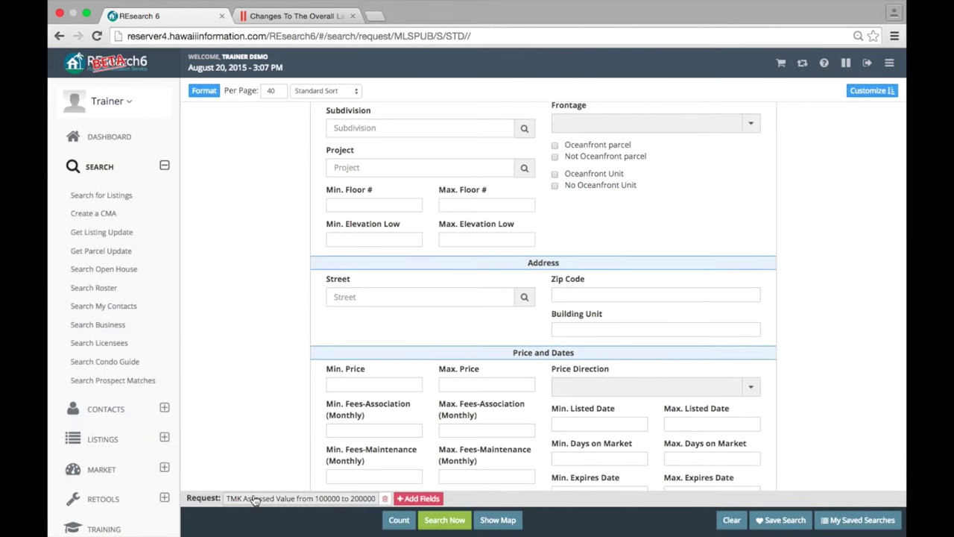
- Show the results Format panel and scroll its formats list, with MLS checked
{"action": "scroll", "coordinate": [549, 338], "scroll_direction": "down", "scroll_amount": 3}
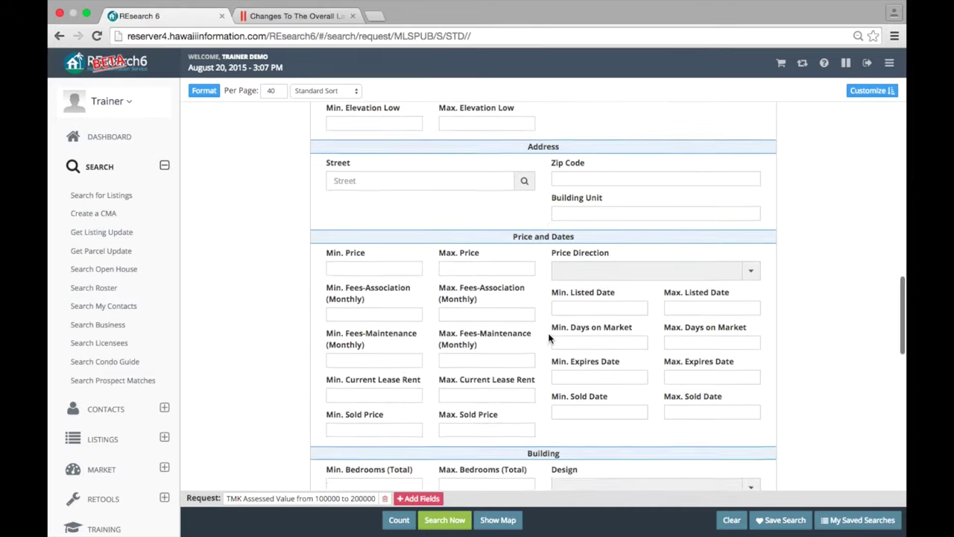
{"action": "scroll", "coordinate": [550, 338], "scroll_direction": "up", "scroll_amount": 10}
{"action": "scroll", "coordinate": [460, 276], "scroll_direction": "up", "scroll_amount": 6}
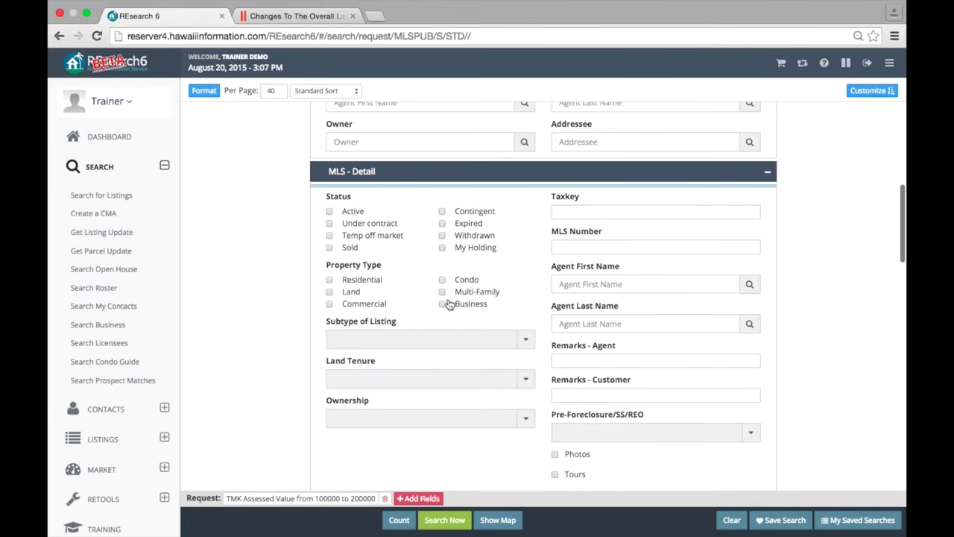
{"action": "scroll", "coordinate": [442, 305], "scroll_direction": "up", "scroll_amount": 1}
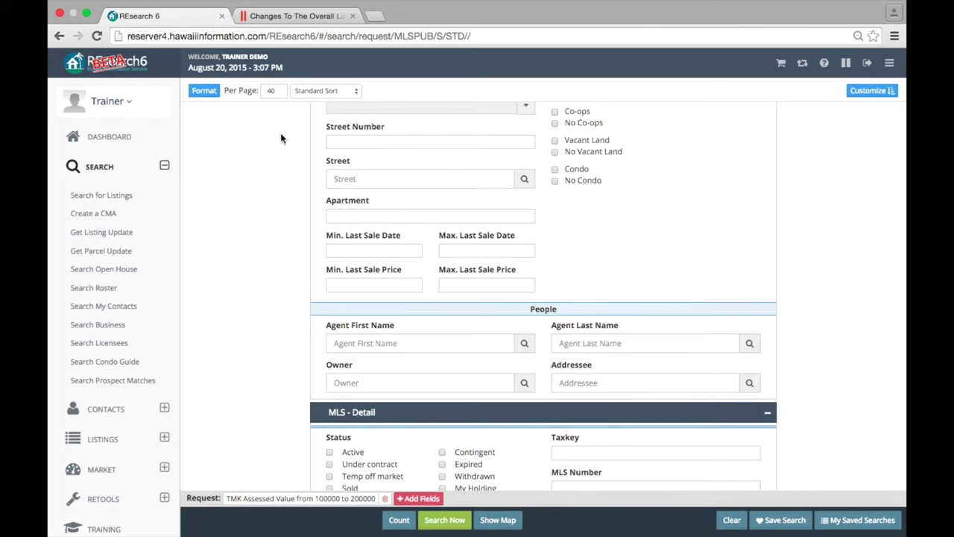
{"action": "left_click", "coordinate": [200, 90]}
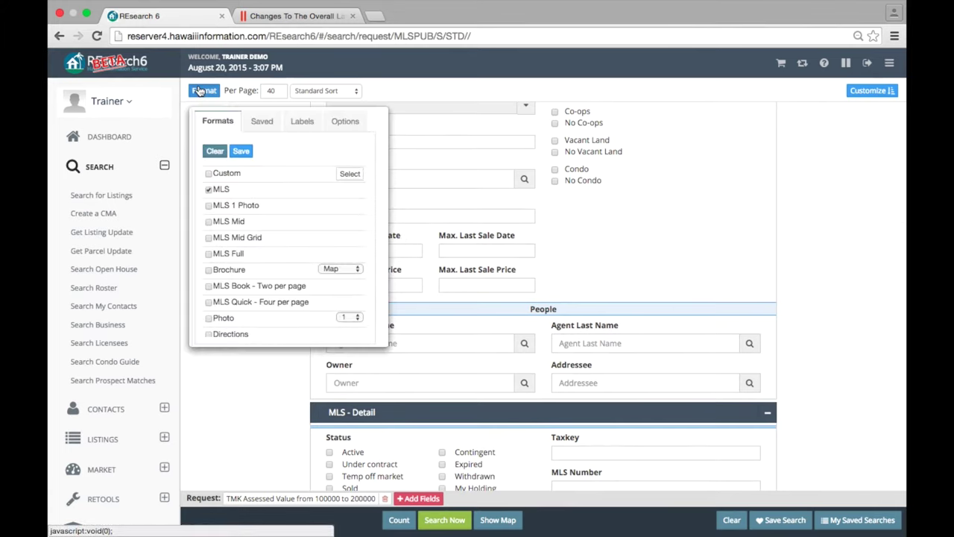
{"action": "scroll", "coordinate": [228, 238], "scroll_direction": "down", "scroll_amount": 5}
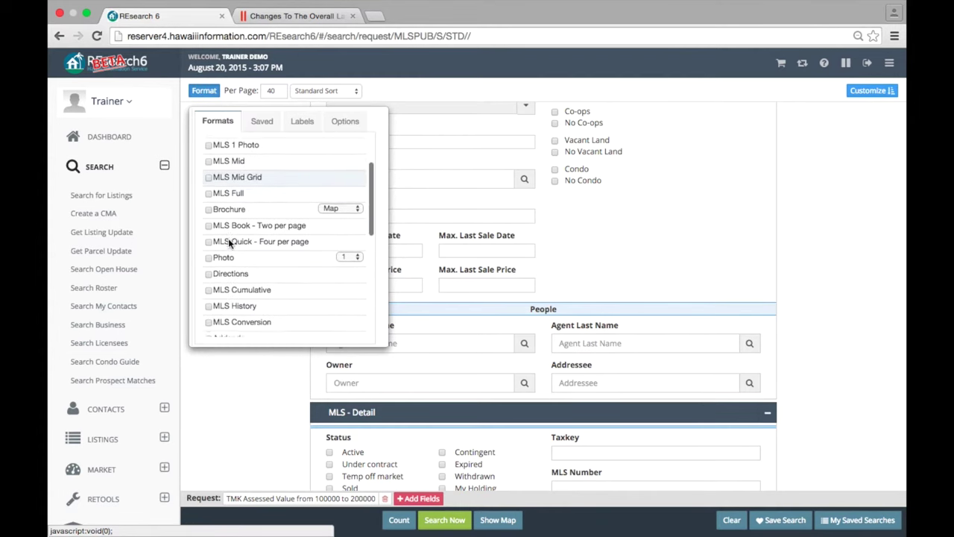
{"action": "scroll", "coordinate": [229, 238], "scroll_direction": "up", "scroll_amount": 5}
{"action": "scroll", "coordinate": [228, 237], "scroll_direction": "up", "scroll_amount": 4}
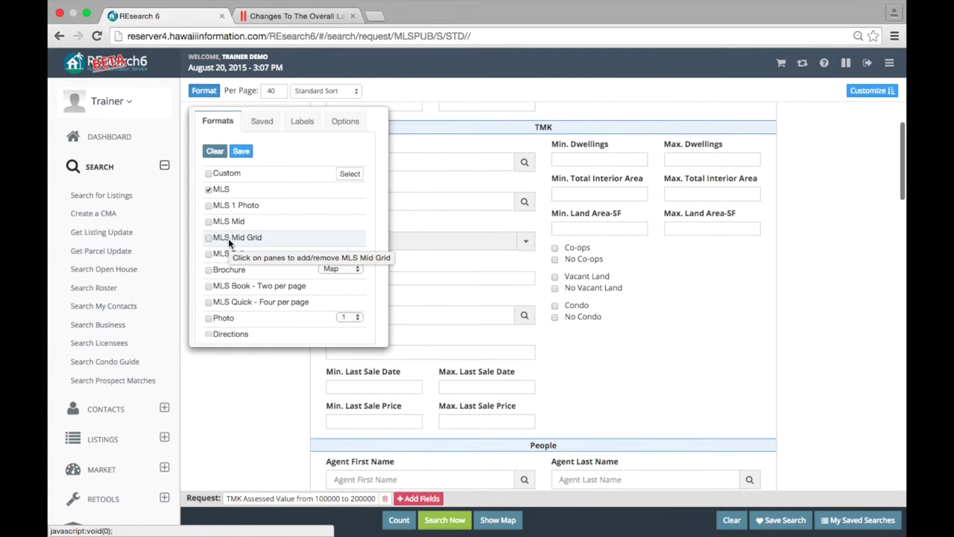
{"action": "scroll", "coordinate": [228, 238], "scroll_direction": "down", "scroll_amount": 6}
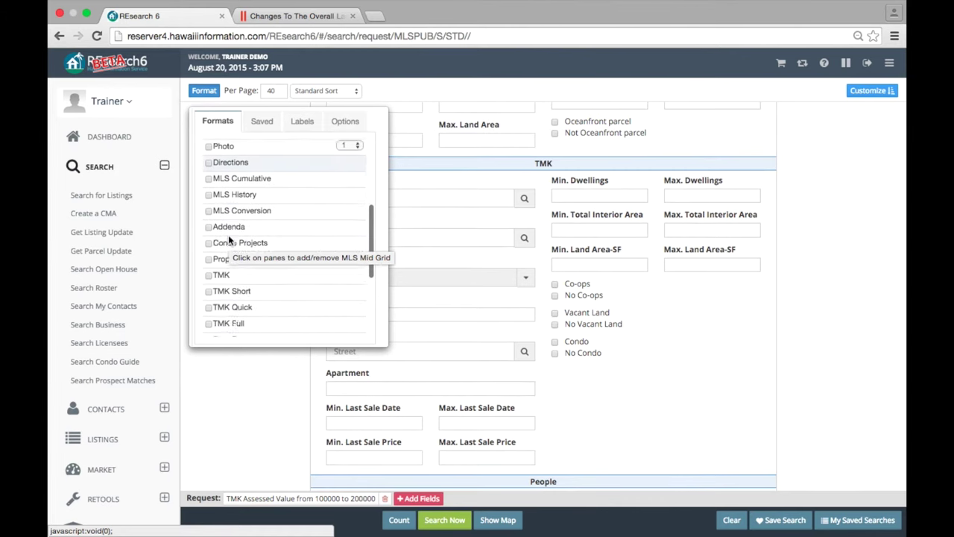
{"action": "scroll", "coordinate": [229, 235], "scroll_direction": "up", "scroll_amount": 4}
{"action": "scroll", "coordinate": [228, 235], "scroll_direction": "up", "scroll_amount": 5}
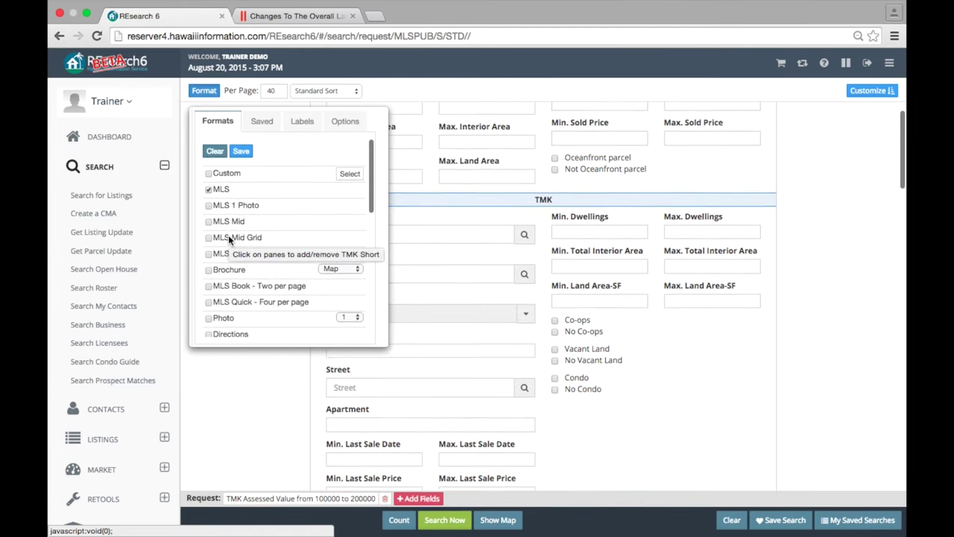
- Apply saved format 'test 1' for 4 results per page with Custom and MLS formats
{"action": "left_click", "coordinate": [253, 127]}
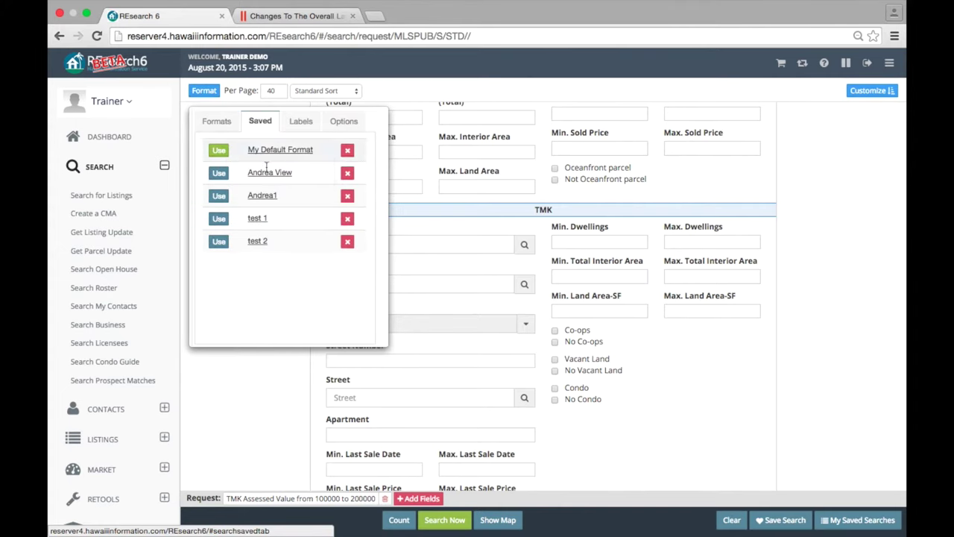
{"action": "mouse_move", "coordinate": [263, 179]}
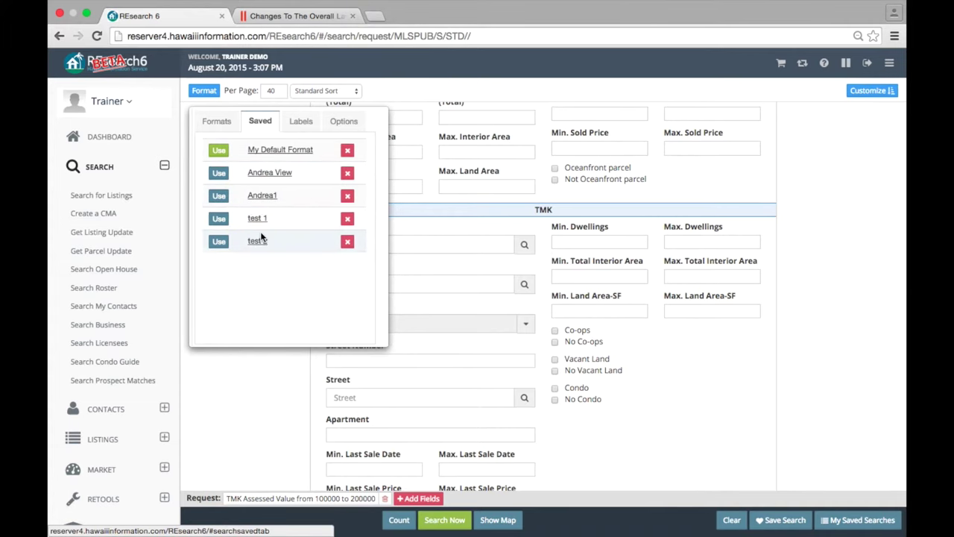
{"action": "mouse_move", "coordinate": [258, 152]}
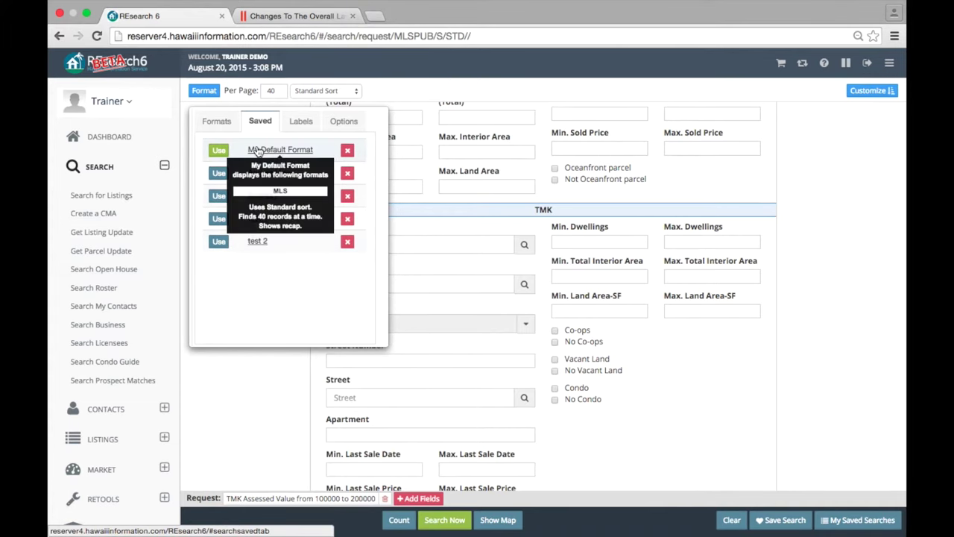
{"action": "left_click", "coordinate": [219, 196]}
{"action": "left_click", "coordinate": [211, 93]}
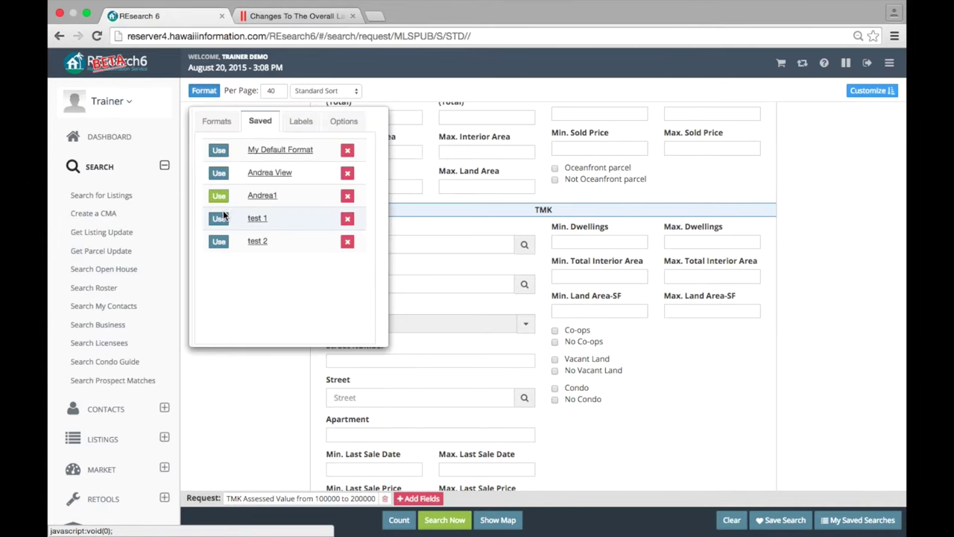
{"action": "left_click", "coordinate": [221, 218]}
{"action": "left_click", "coordinate": [209, 90]}
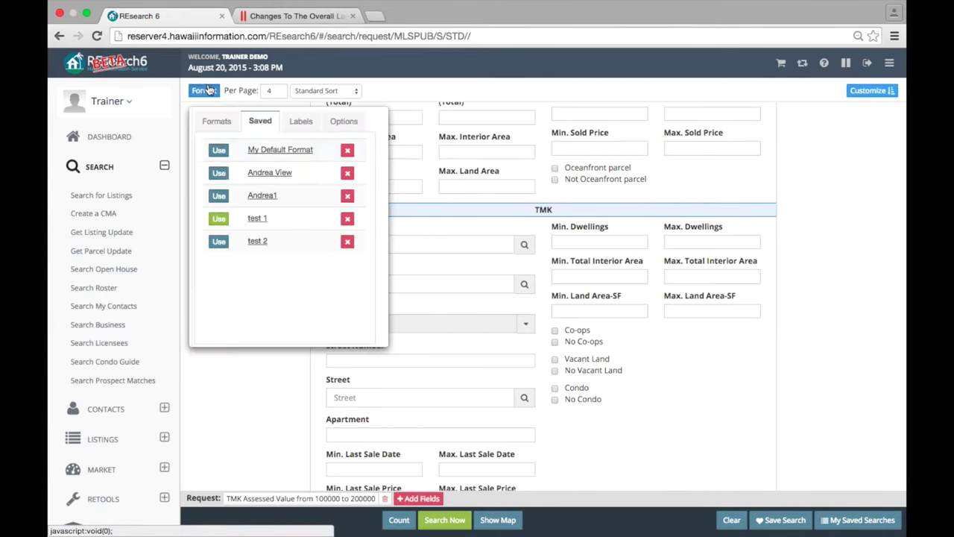
{"action": "left_click", "coordinate": [211, 117]}
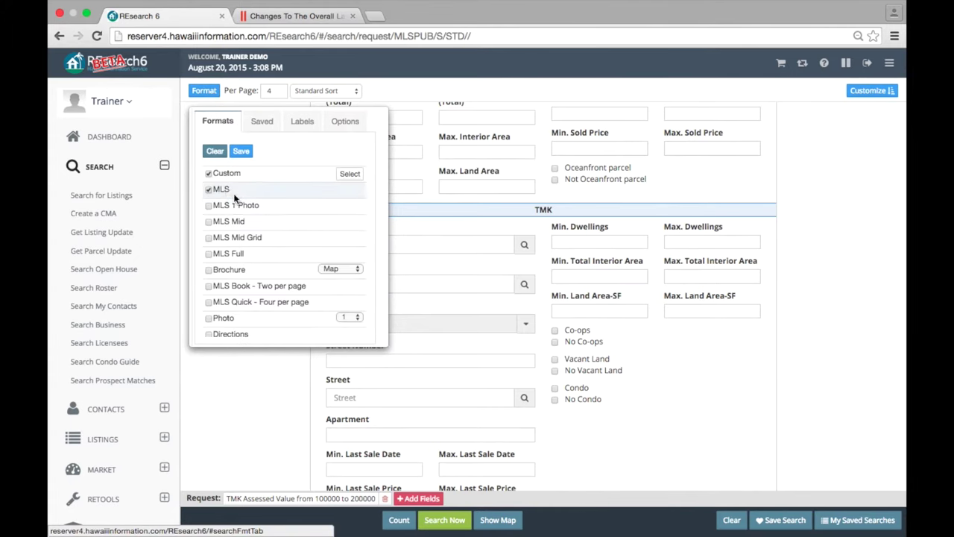
- Clear all output formats and view the Taxpayers standard 3 column label settings
{"action": "scroll", "coordinate": [227, 218], "scroll_direction": "down", "scroll_amount": 3}
{"action": "scroll", "coordinate": [227, 216], "scroll_direction": "up", "scroll_amount": 5}
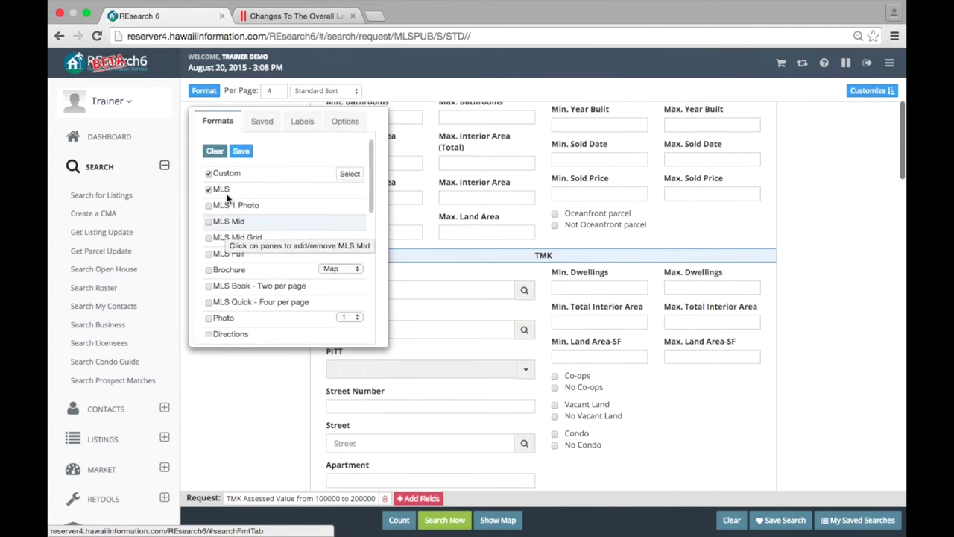
{"action": "scroll", "coordinate": [261, 200], "scroll_direction": "up", "scroll_amount": 3}
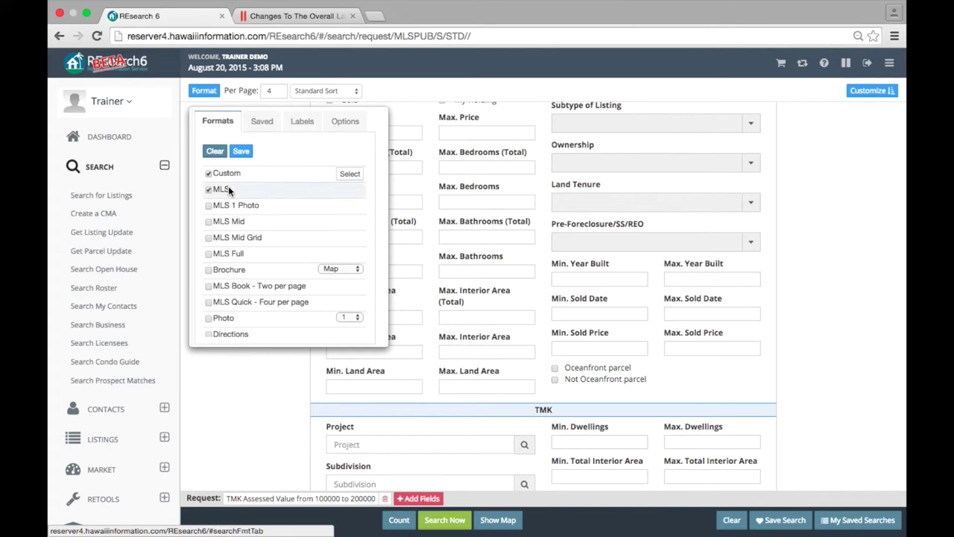
{"action": "left_click", "coordinate": [215, 151]}
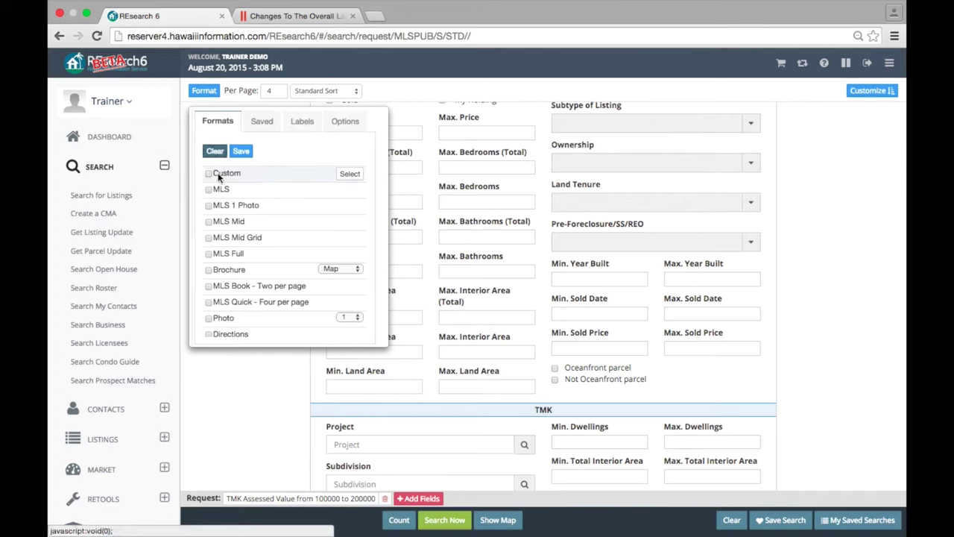
{"action": "left_click", "coordinate": [301, 122]}
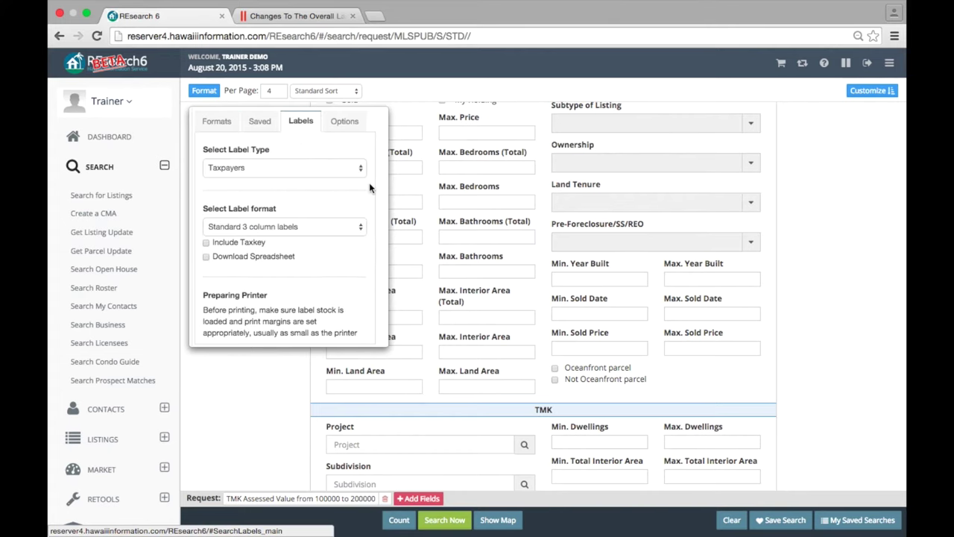
- Reopen the Format panel, check its Options, and confirm no output format is selected
{"action": "left_click", "coordinate": [434, 135]}
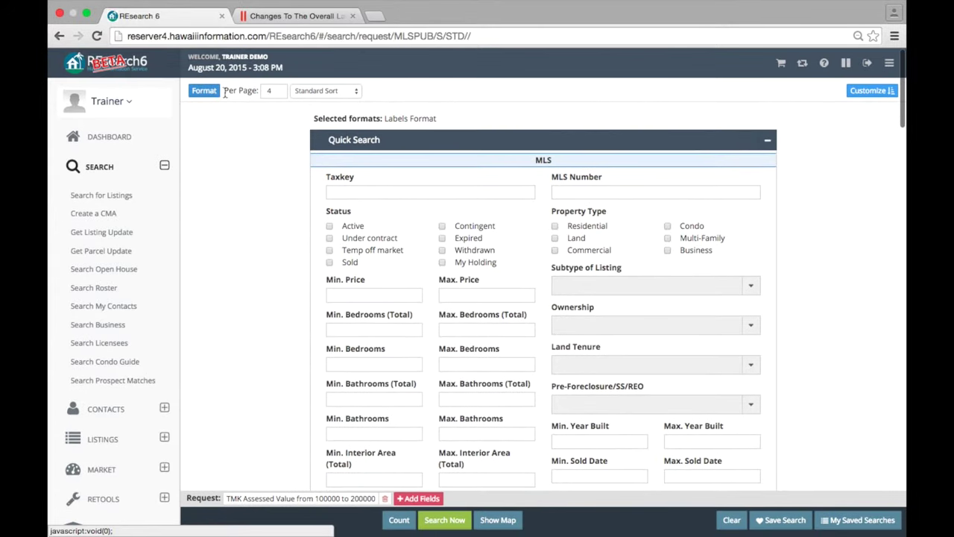
{"action": "left_click", "coordinate": [207, 93]}
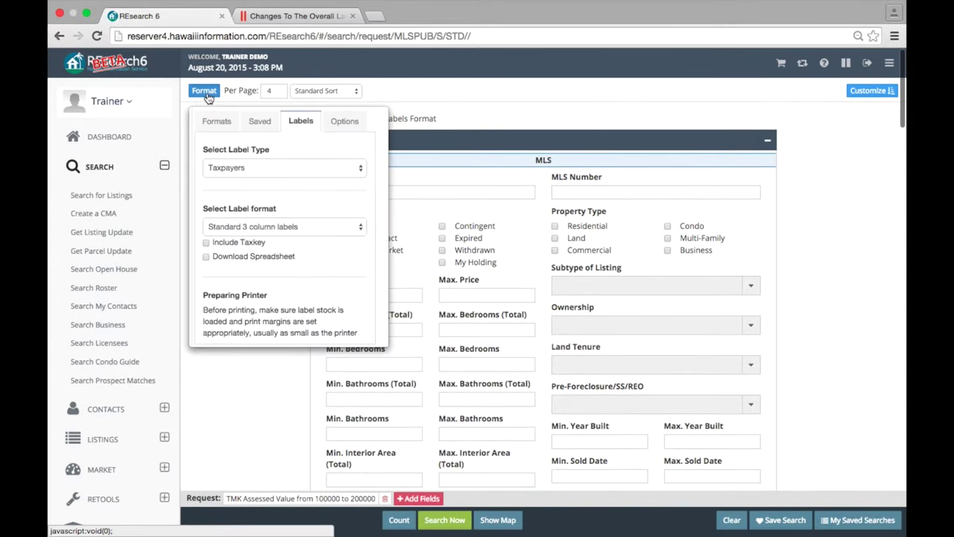
{"action": "left_click", "coordinate": [228, 126]}
{"action": "left_click", "coordinate": [444, 127]}
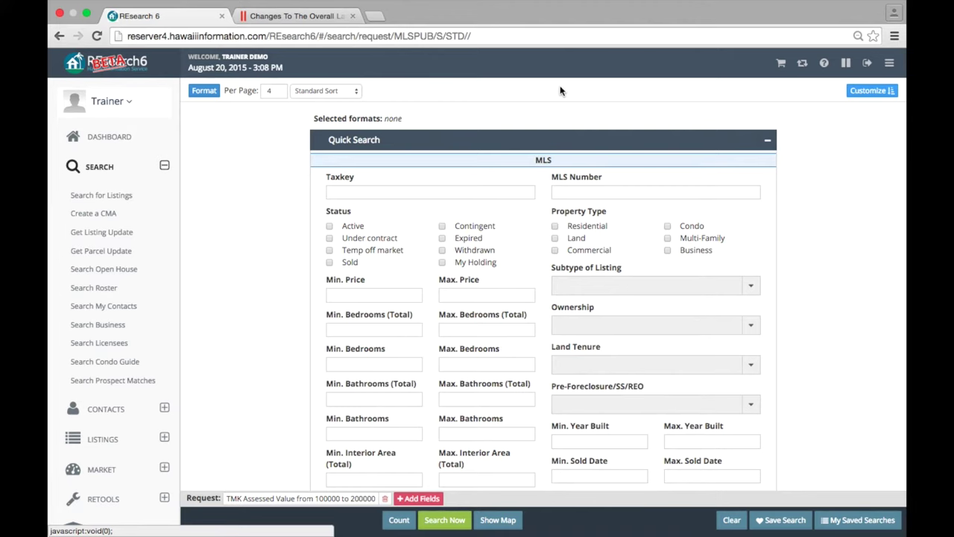
{"action": "left_click", "coordinate": [205, 92]}
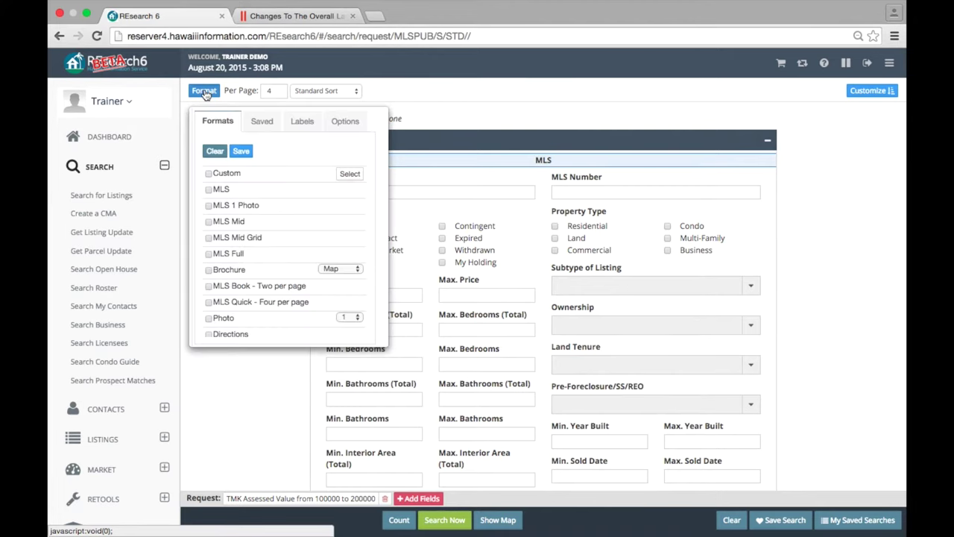
{"action": "left_click", "coordinate": [343, 123]}
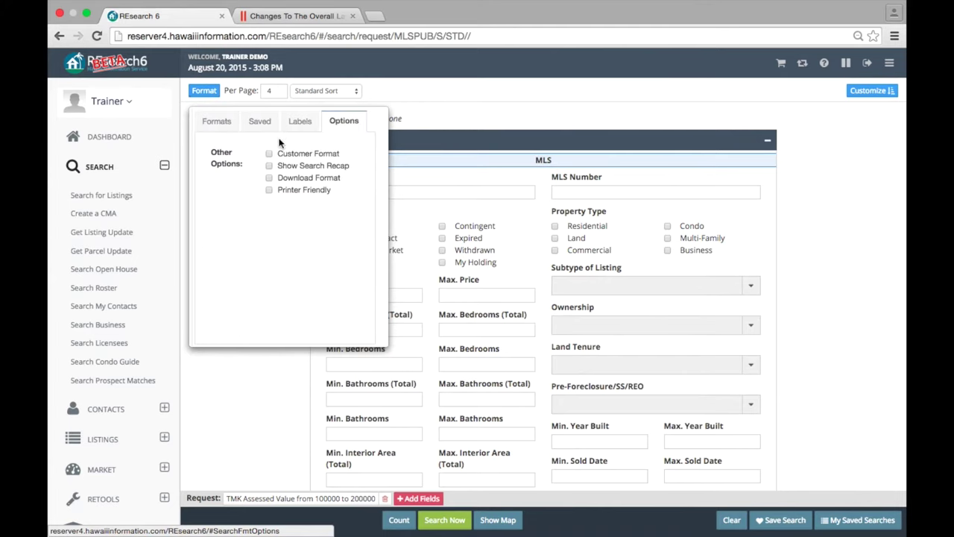
{"action": "left_click", "coordinate": [466, 114]}
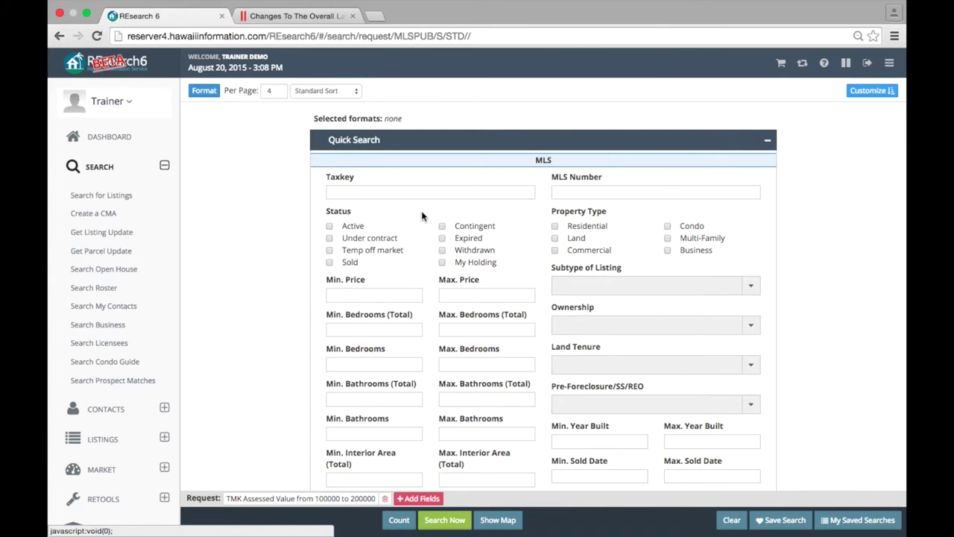
{"action": "left_click", "coordinate": [202, 91]}
{"action": "left_click", "coordinate": [215, 121]}
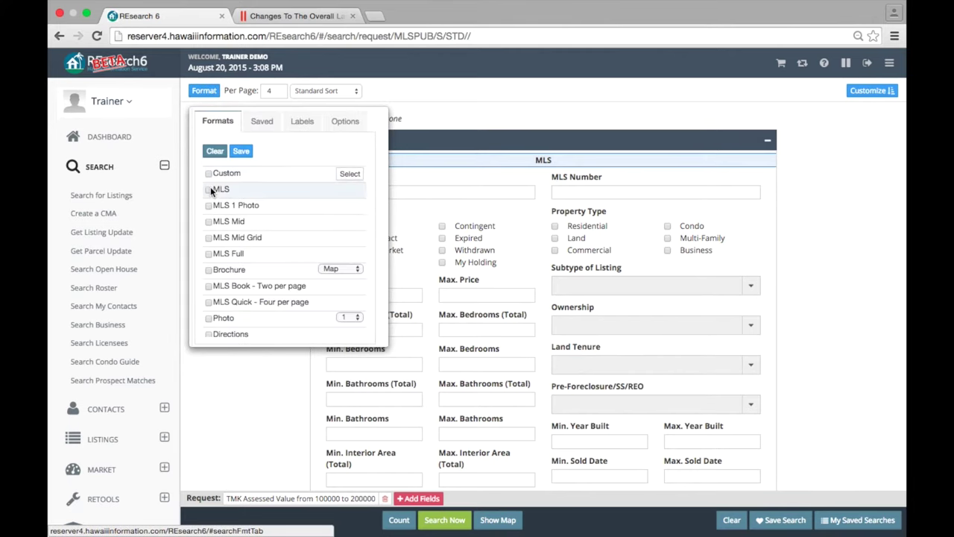
- Run an MLS-format search for Taxkey 4-4-4, Active status, Residential property type
{"action": "left_click", "coordinate": [422, 121]}
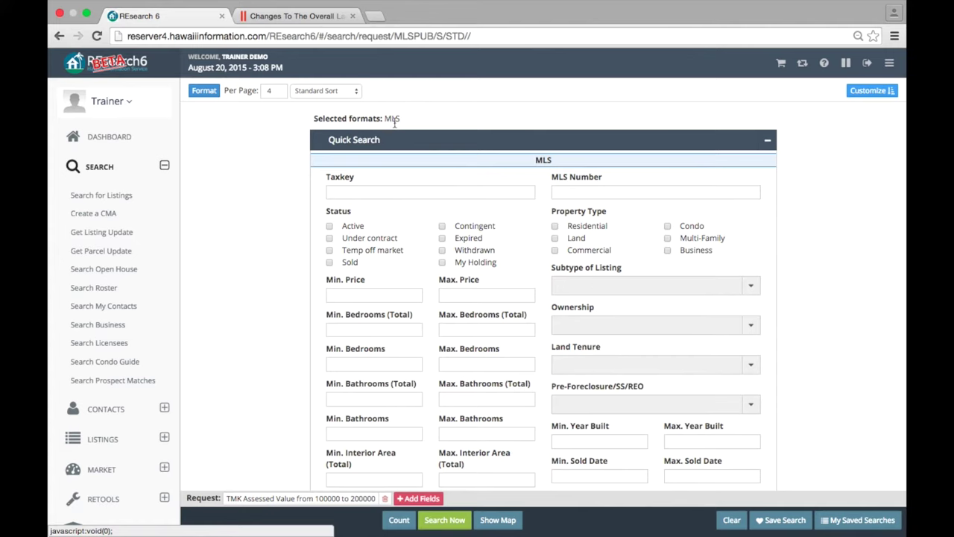
{"action": "left_click", "coordinate": [384, 194]}
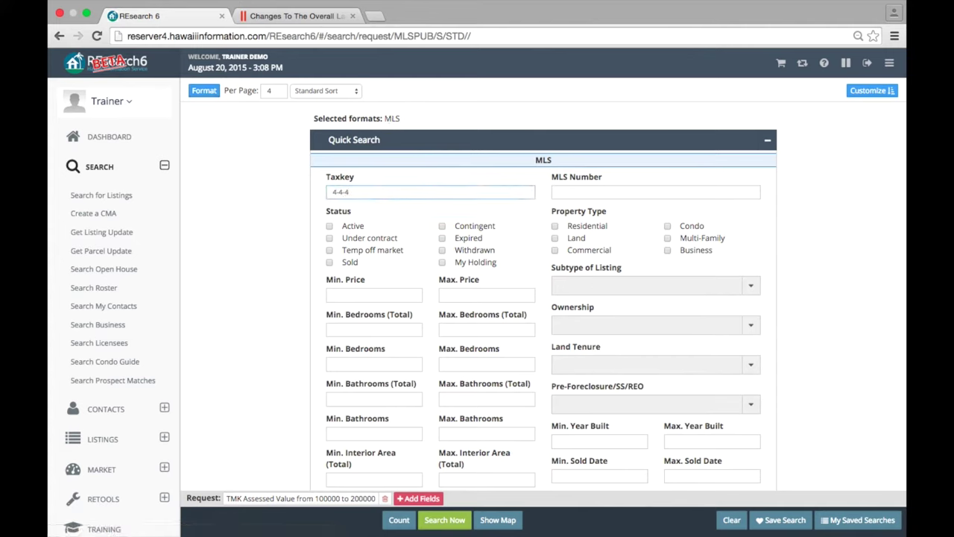
{"action": "left_click", "coordinate": [330, 225]}
{"action": "left_click", "coordinate": [567, 225]}
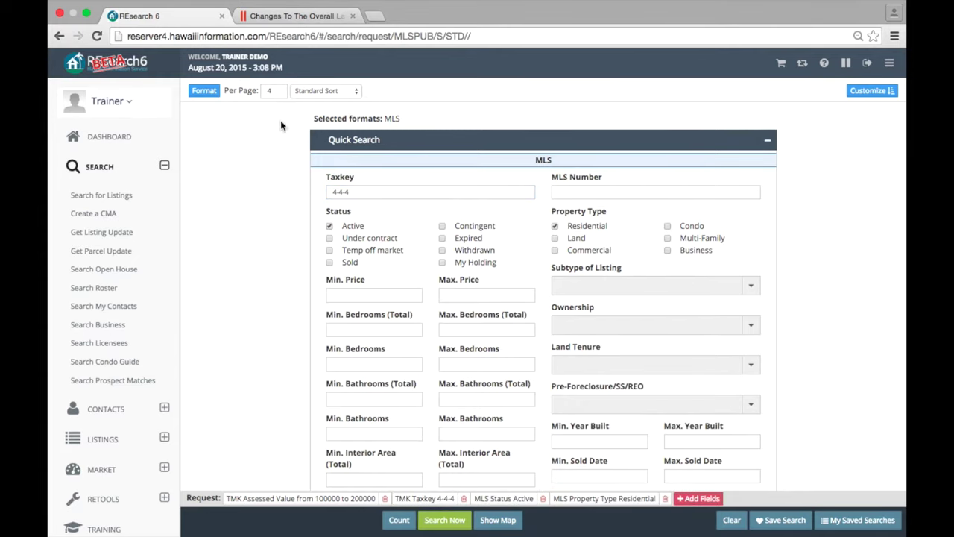
{"action": "left_click", "coordinate": [445, 520]}
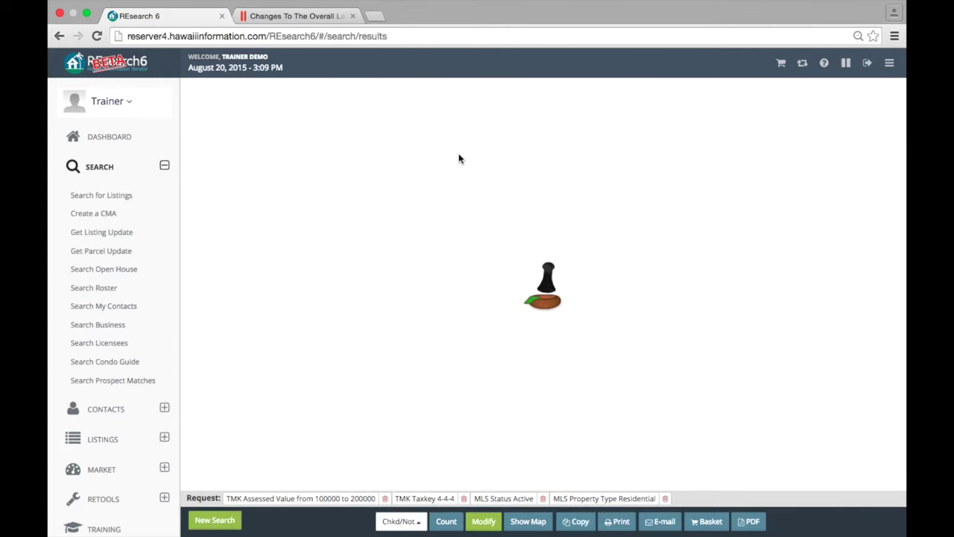
- Remove the TMK Assessed Value criterion and rerun the search, yielding four listings
{"action": "left_click", "coordinate": [483, 521]}
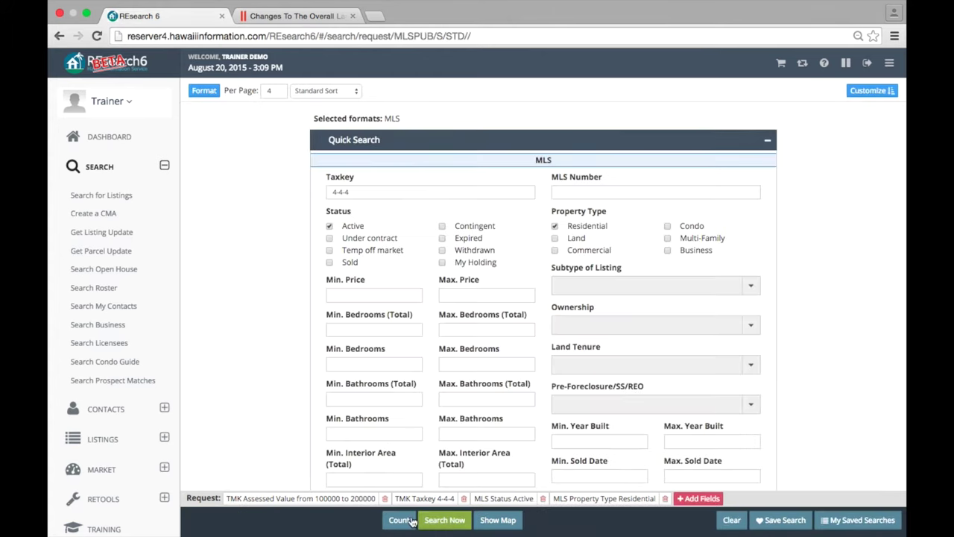
{"action": "left_click", "coordinate": [384, 498]}
{"action": "left_click", "coordinate": [445, 520]}
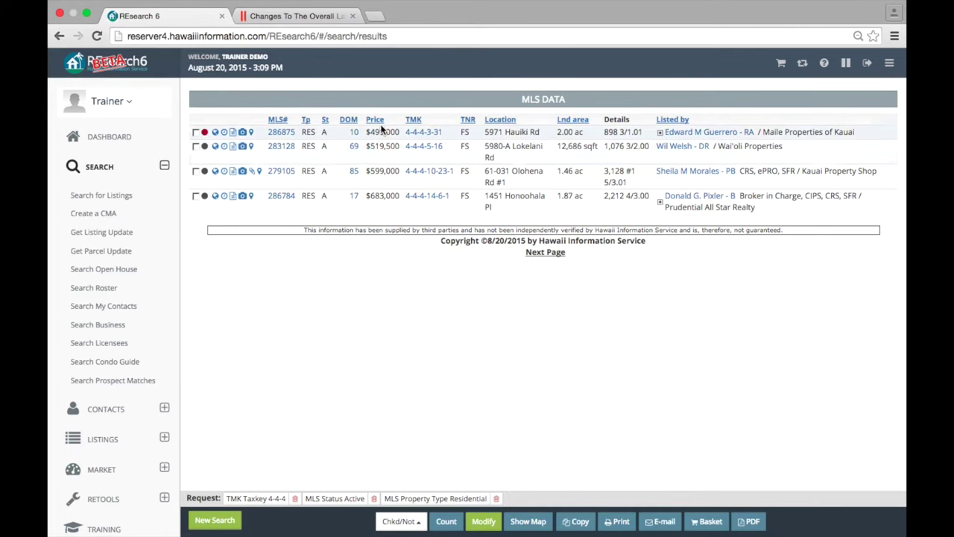
{"action": "left_click", "coordinate": [281, 132]}
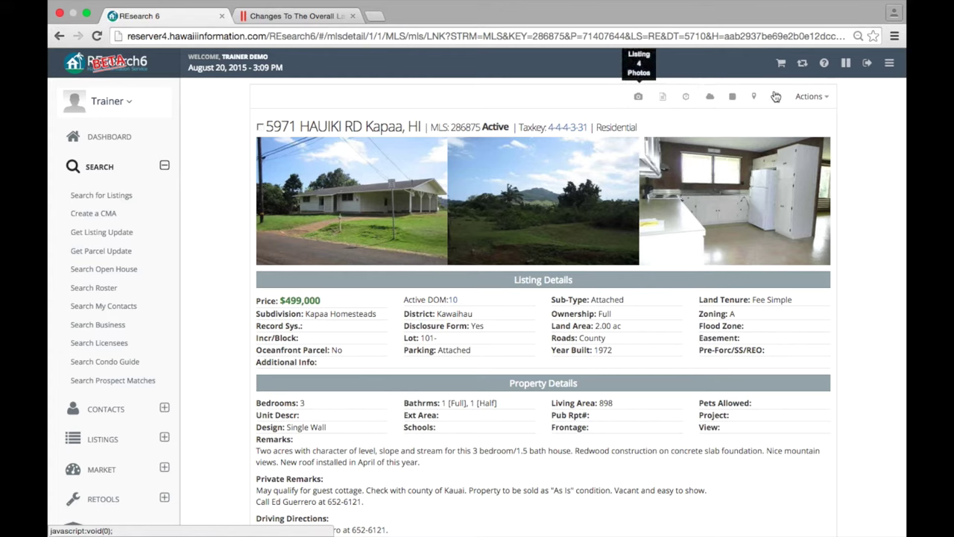
{"action": "left_click", "coordinate": [814, 97]}
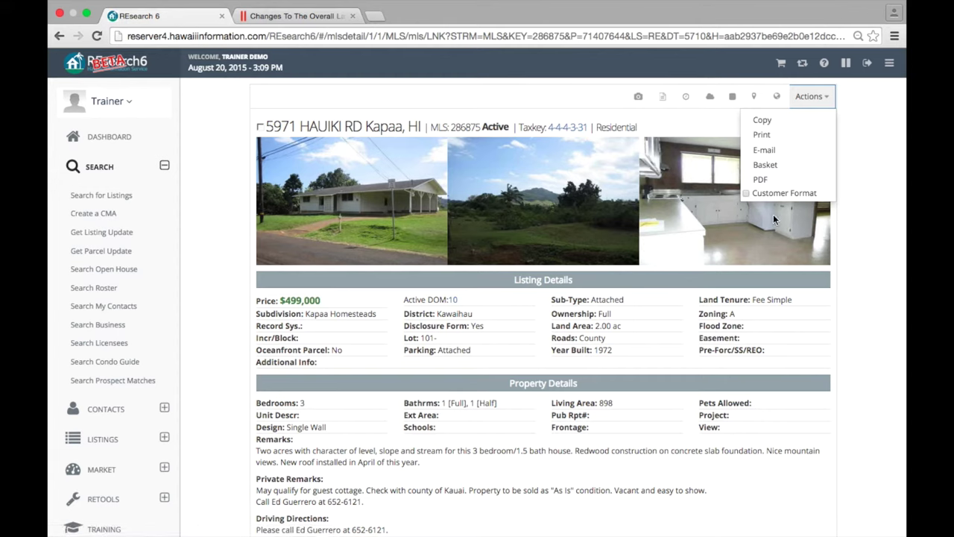
- Switch listing 286875 to Customer Format and add it to the basket
{"action": "left_click", "coordinate": [868, 176]}
{"action": "left_click", "coordinate": [810, 97]}
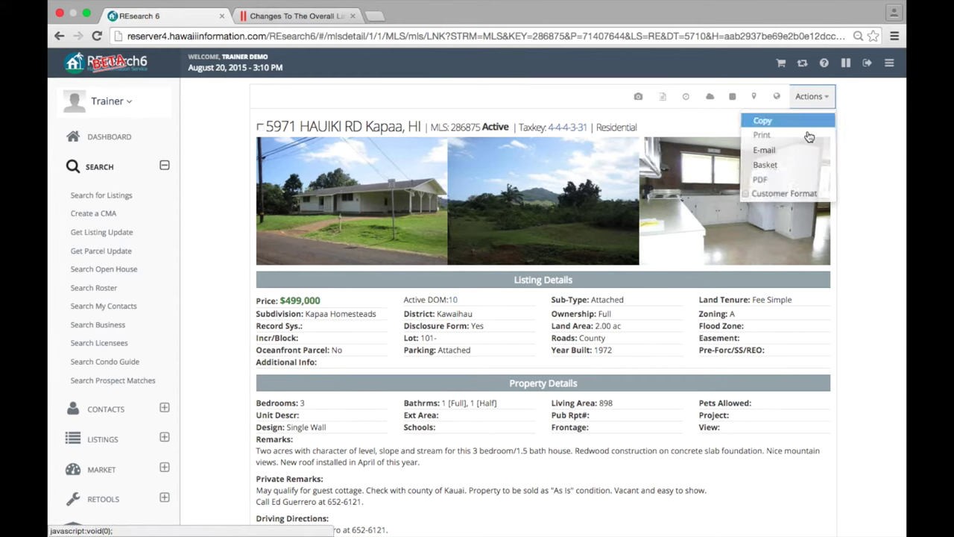
{"action": "left_click", "coordinate": [747, 193]}
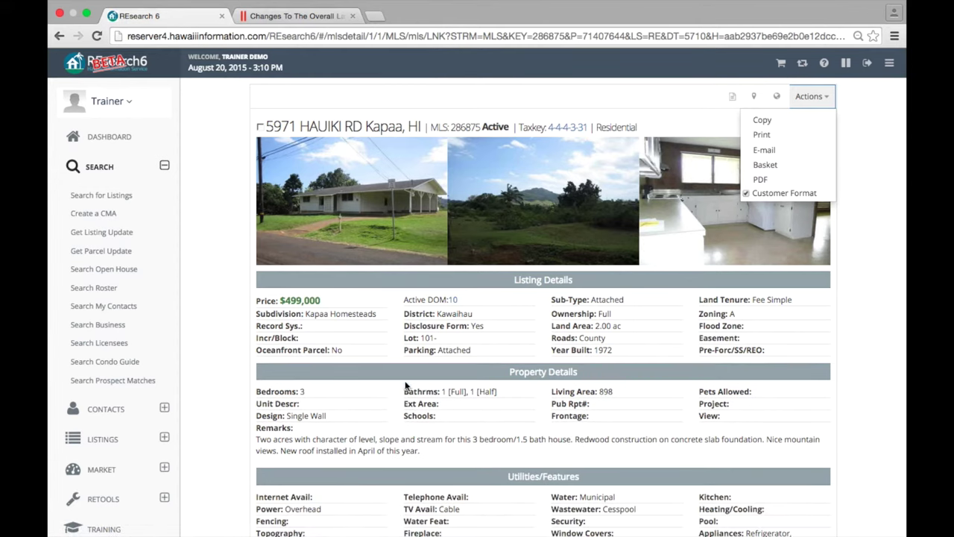
{"action": "scroll", "coordinate": [405, 385], "scroll_direction": "down", "scroll_amount": 5}
{"action": "scroll", "coordinate": [413, 463], "scroll_direction": "up", "scroll_amount": 5}
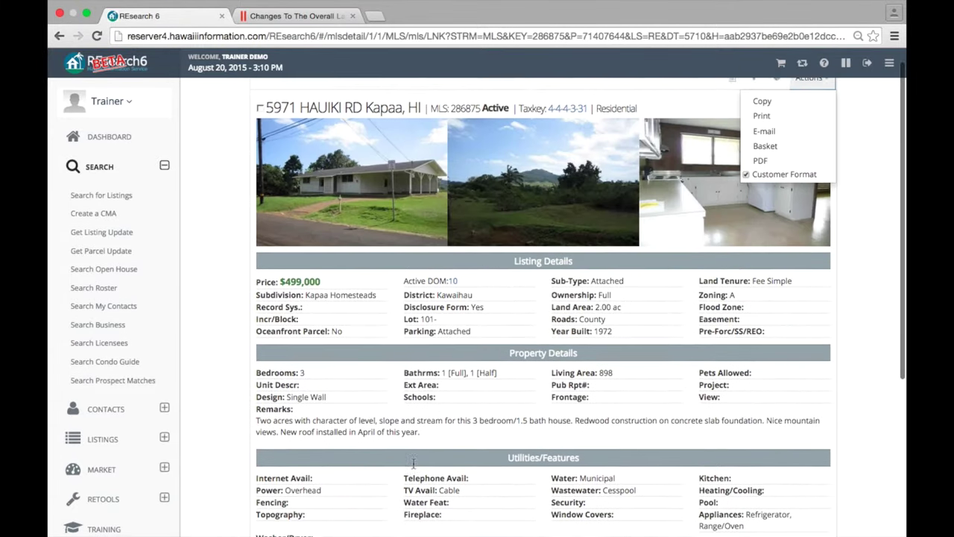
{"action": "scroll", "coordinate": [488, 332], "scroll_direction": "up", "scroll_amount": 1}
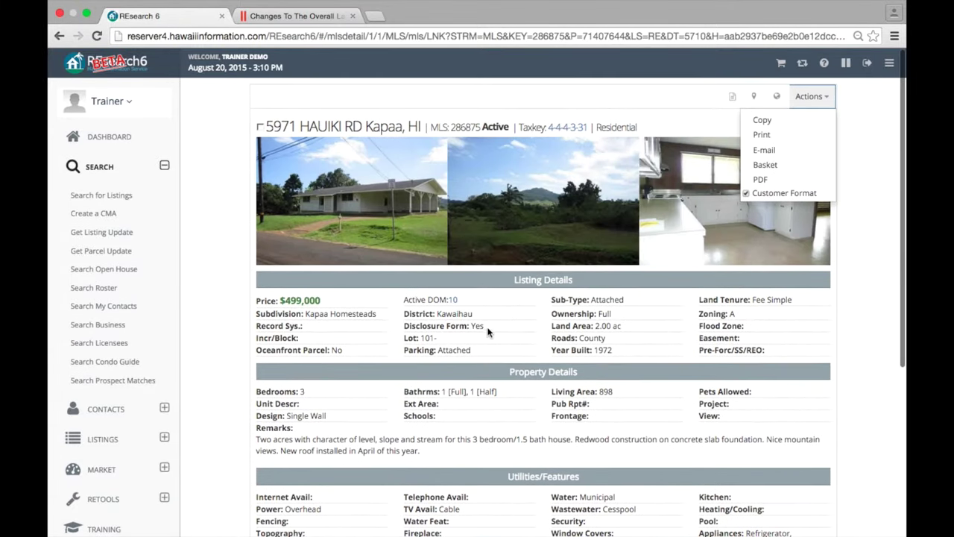
{"action": "left_click", "coordinate": [893, 175]}
{"action": "left_click", "coordinate": [808, 98]}
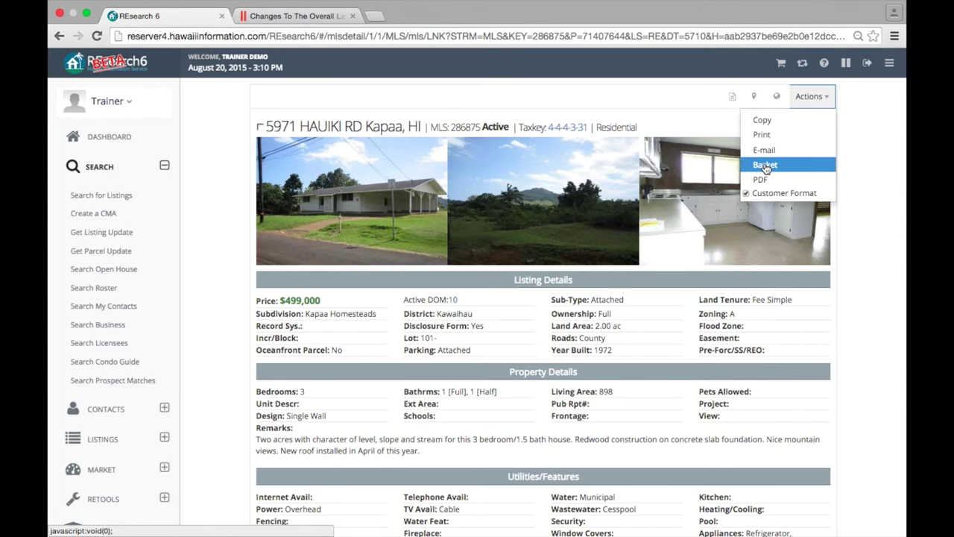
{"action": "left_click", "coordinate": [765, 167]}
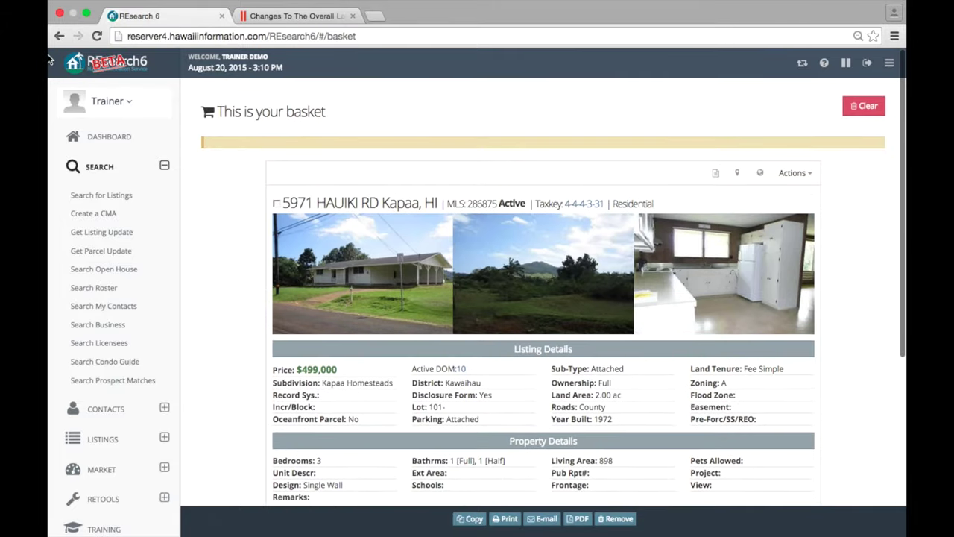
{"action": "left_click", "coordinate": [54, 44]}
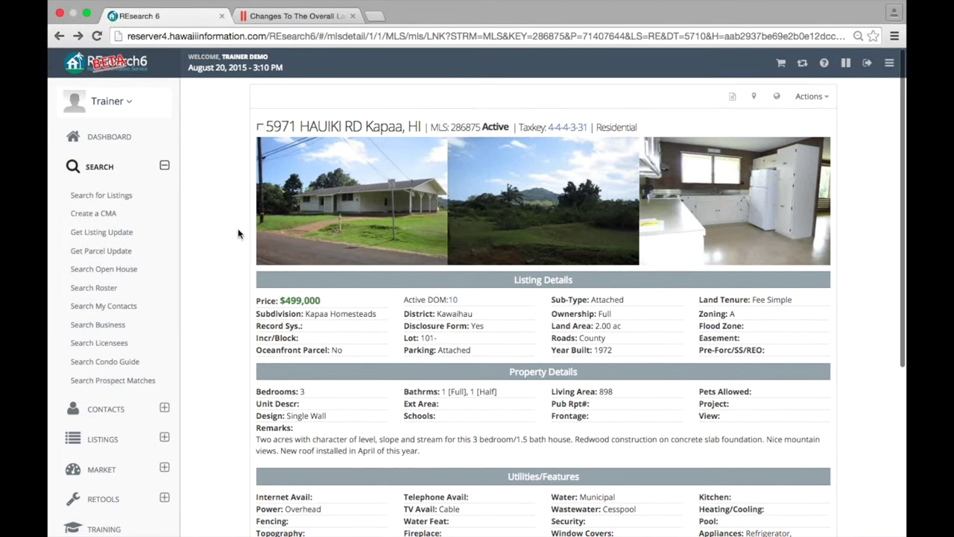
{"action": "left_click", "coordinate": [780, 68]}
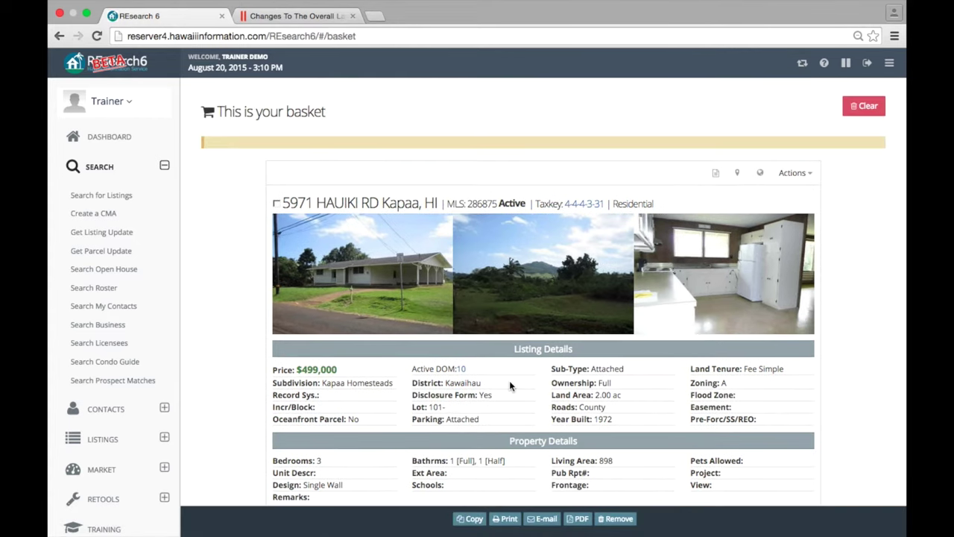
{"action": "scroll", "coordinate": [509, 380], "scroll_direction": "down", "scroll_amount": 5}
{"action": "scroll", "coordinate": [509, 380], "scroll_direction": "up", "scroll_amount": 5}
{"action": "scroll", "coordinate": [509, 380], "scroll_direction": "up", "scroll_amount": 2}
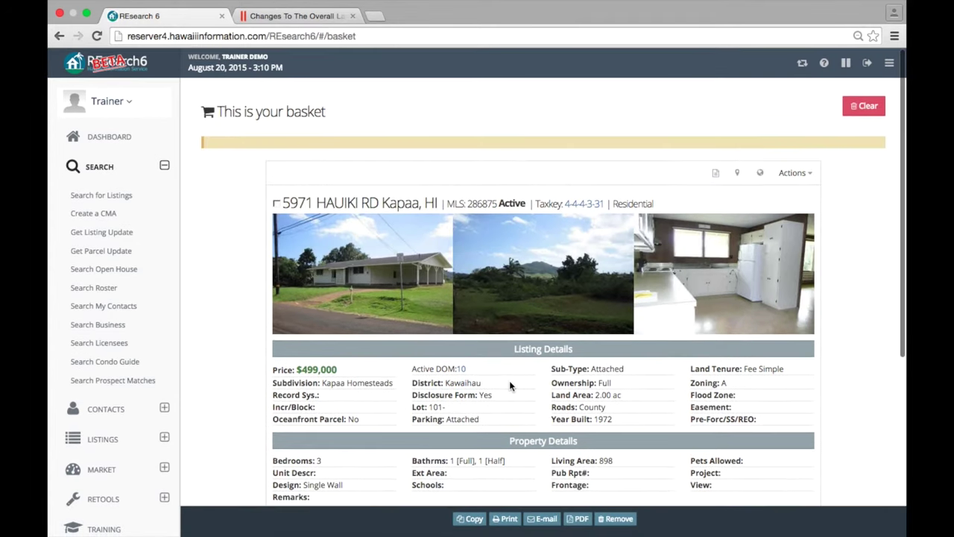
{"action": "left_click", "coordinate": [59, 37]}
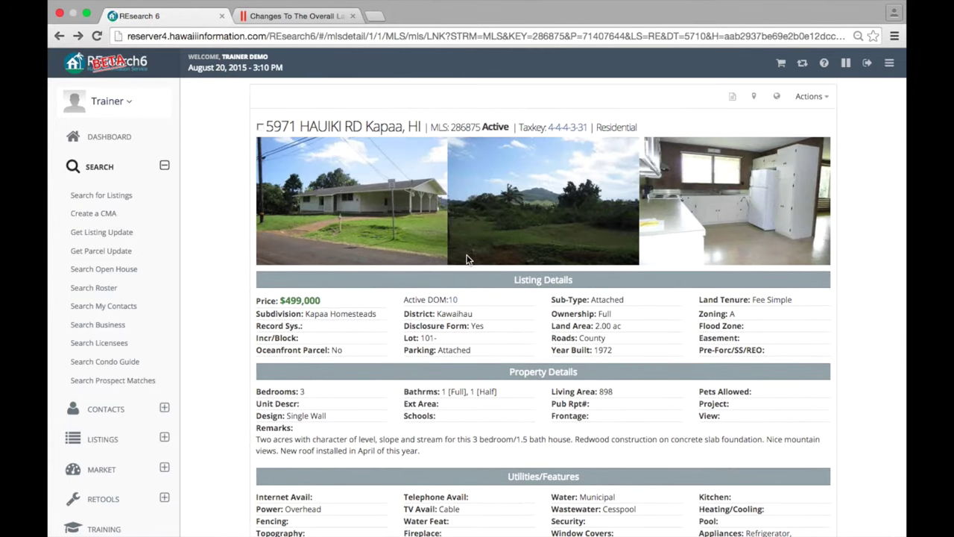
{"action": "left_click", "coordinate": [59, 35]}
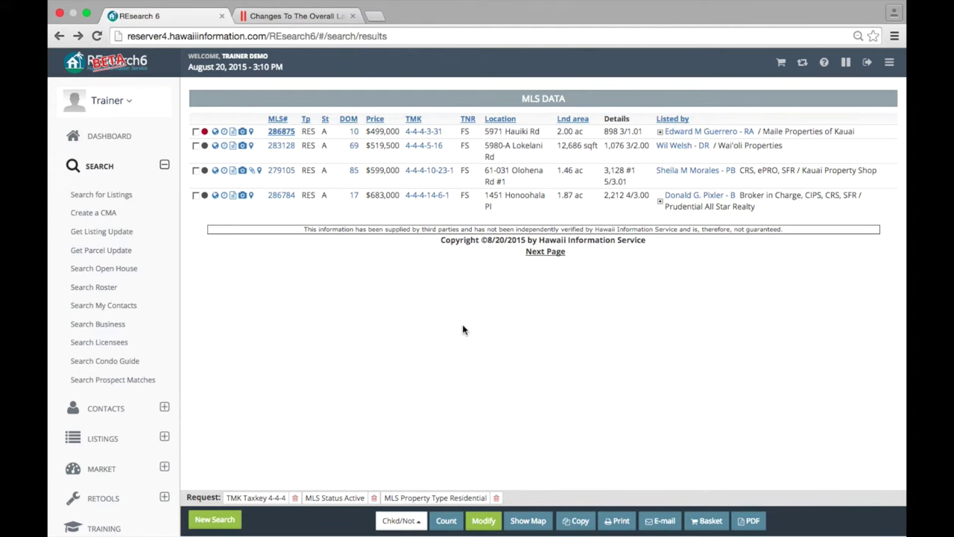
{"action": "left_click", "coordinate": [272, 135]}
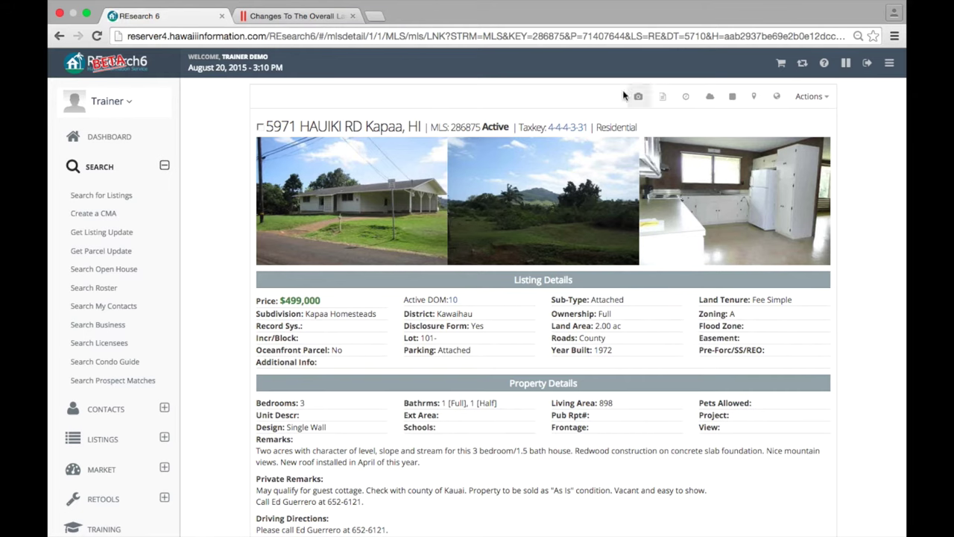
{"action": "left_click", "coordinate": [87, 14]}
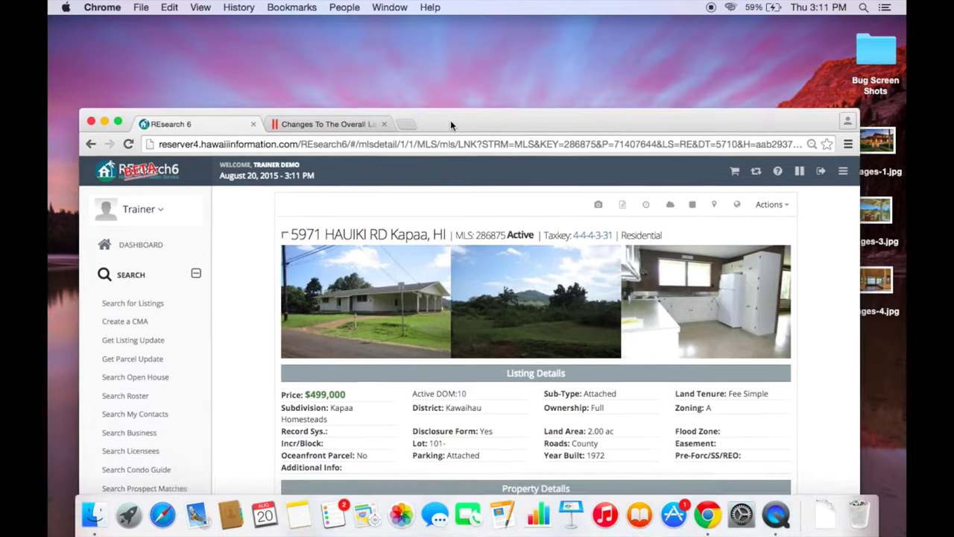
{"action": "left_click_drag", "start_coordinate": [450, 123], "coordinate": [448, 37]}
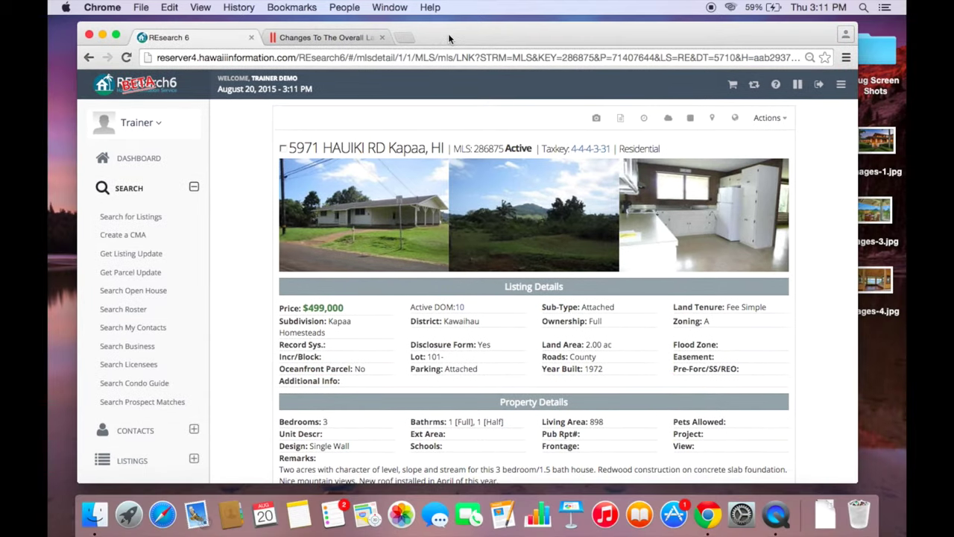
{"action": "left_click_drag", "start_coordinate": [861, 237], "coordinate": [344, 243]}
{"action": "scroll", "coordinate": [321, 238], "scroll_direction": "down", "scroll_amount": 2}
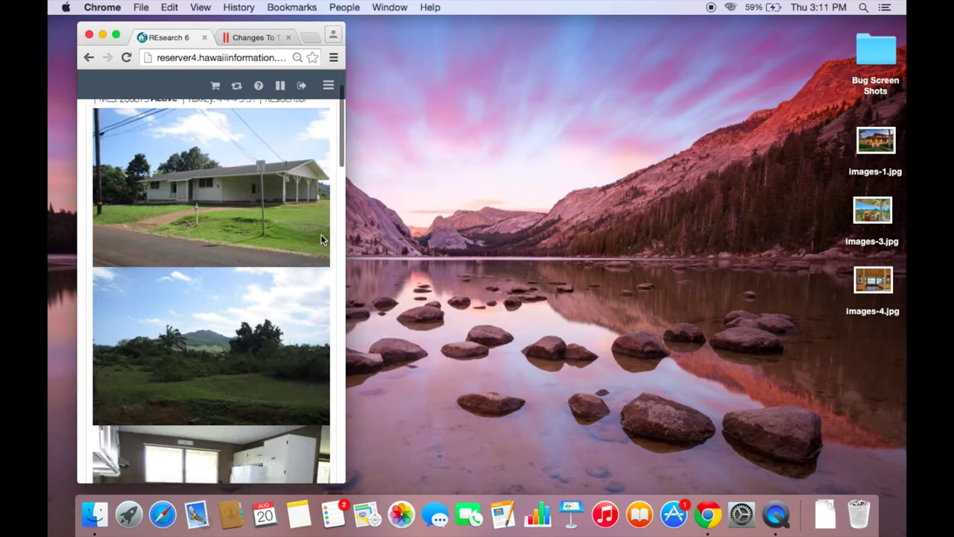
{"action": "scroll", "coordinate": [321, 237], "scroll_direction": "up", "scroll_amount": 3}
{"action": "scroll", "coordinate": [321, 238], "scroll_direction": "down", "scroll_amount": 8}
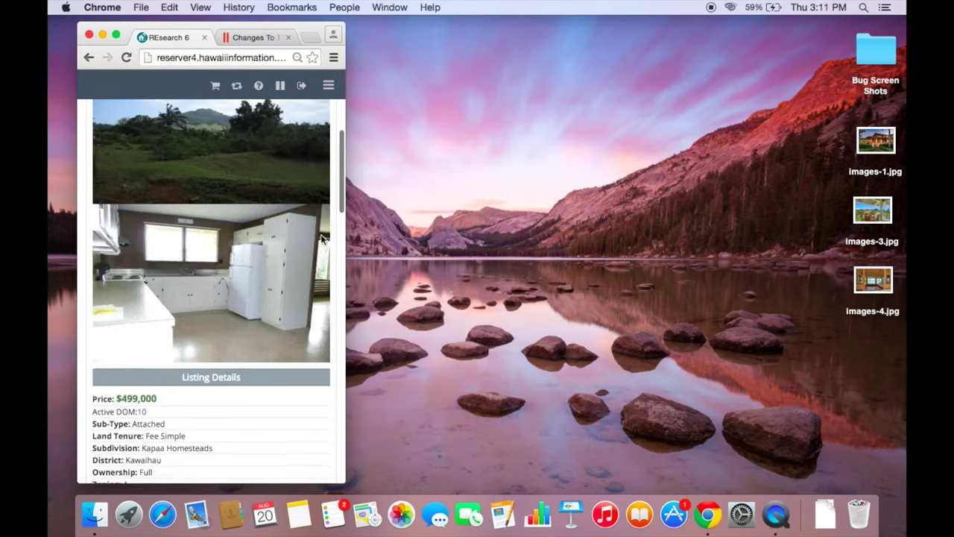
{"action": "scroll", "coordinate": [322, 238], "scroll_direction": "down", "scroll_amount": 8}
{"action": "scroll", "coordinate": [206, 362], "scroll_direction": "down", "scroll_amount": 10}
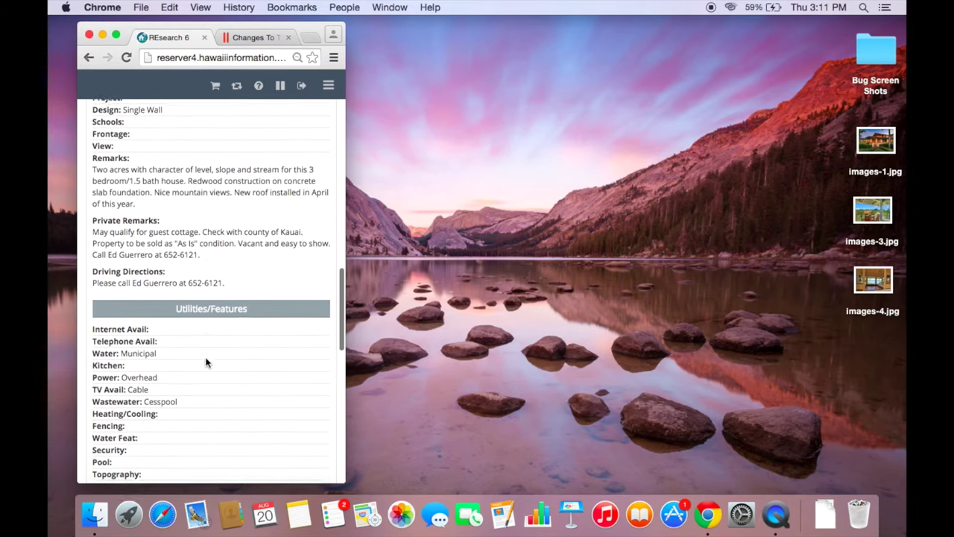
{"action": "scroll", "coordinate": [206, 362], "scroll_direction": "down", "scroll_amount": 10}
{"action": "scroll", "coordinate": [206, 361], "scroll_direction": "up", "scroll_amount": 10}
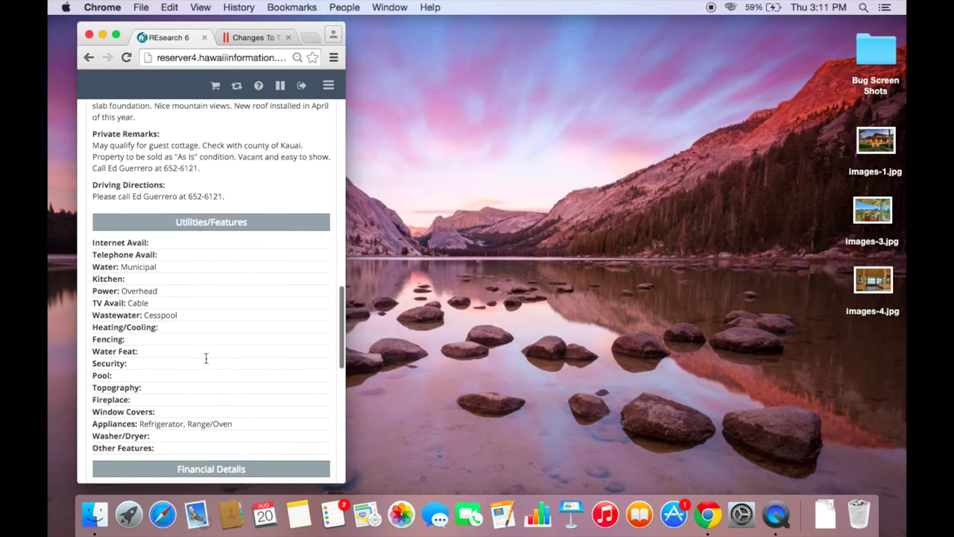
{"action": "scroll", "coordinate": [207, 358], "scroll_direction": "up", "scroll_amount": 15}
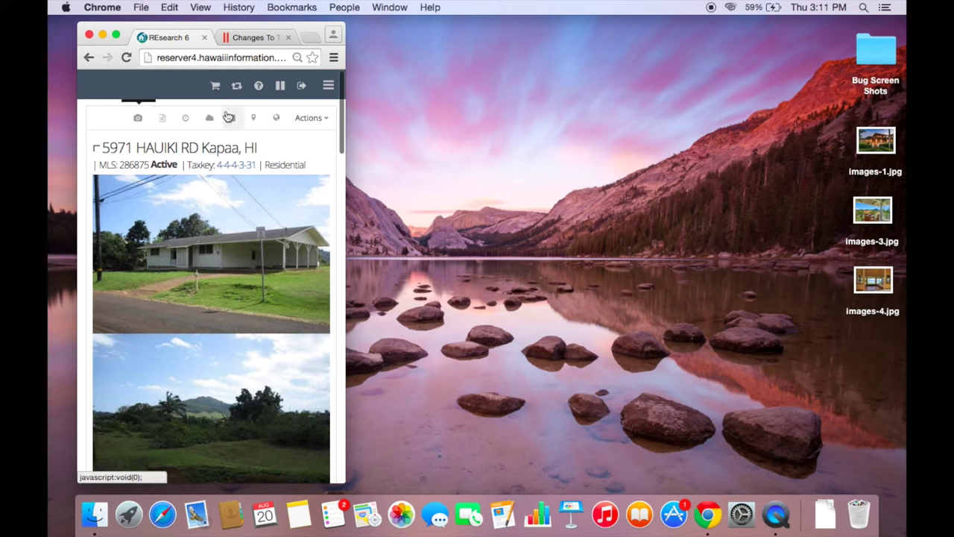
{"action": "left_click", "coordinate": [308, 120]}
{"action": "left_click", "coordinate": [308, 121]}
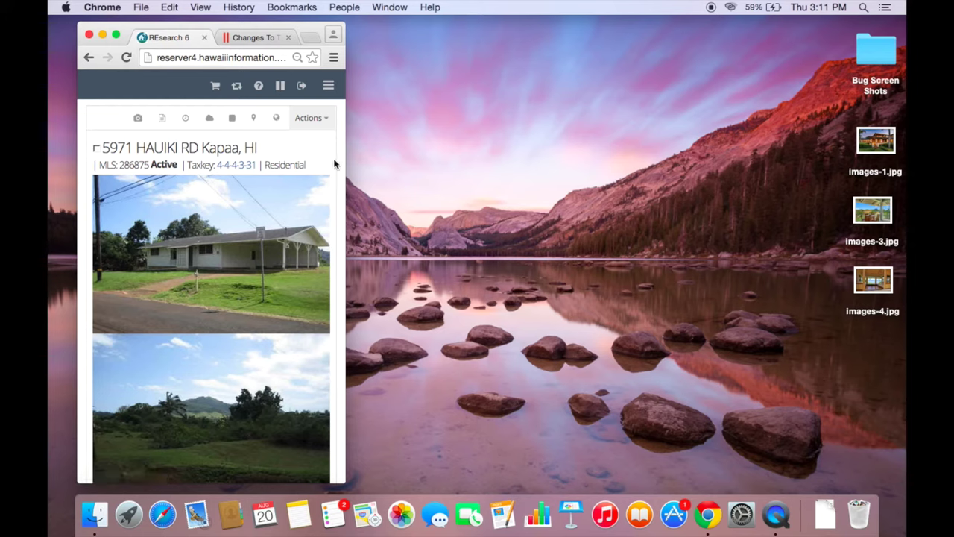
{"action": "left_click_drag", "start_coordinate": [348, 188], "coordinate": [875, 223]}
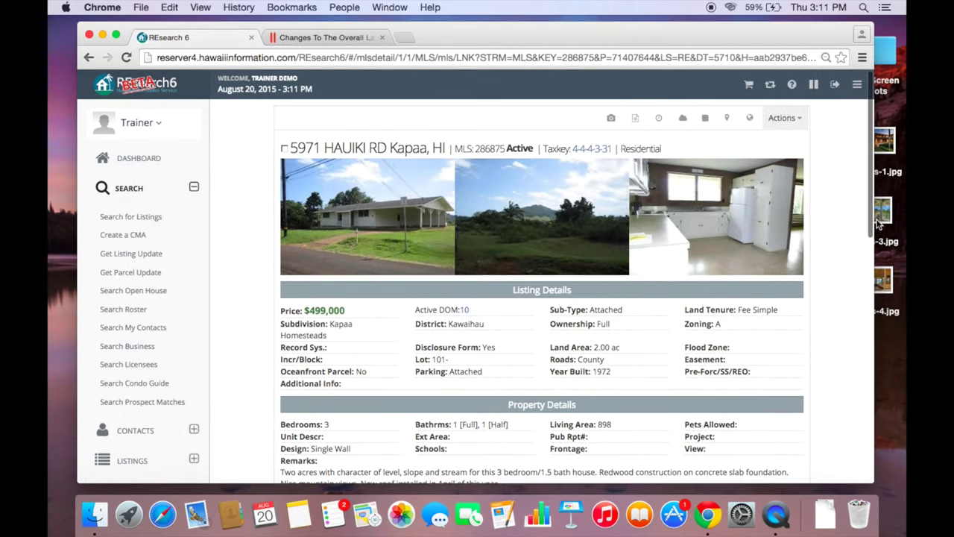
{"action": "left_click", "coordinate": [89, 58]}
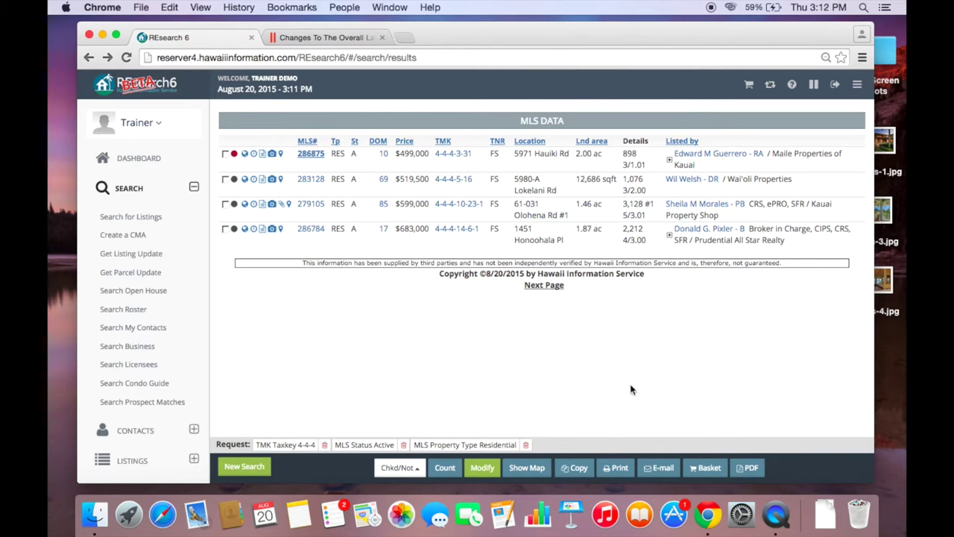
- Switch the results to Customer Format through the e-mail options, then cancel the Send Mail form
{"action": "left_click", "coordinate": [670, 468]}
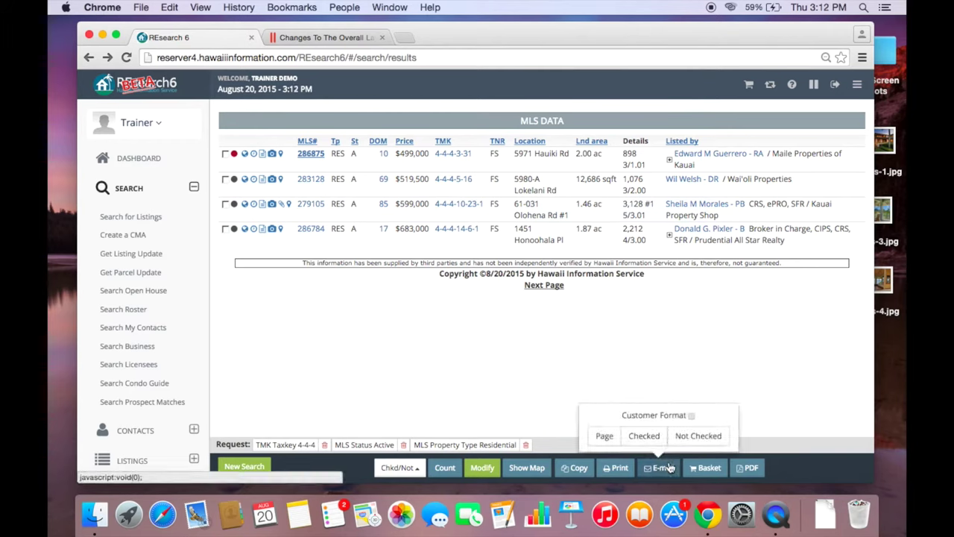
{"action": "left_click", "coordinate": [692, 416]}
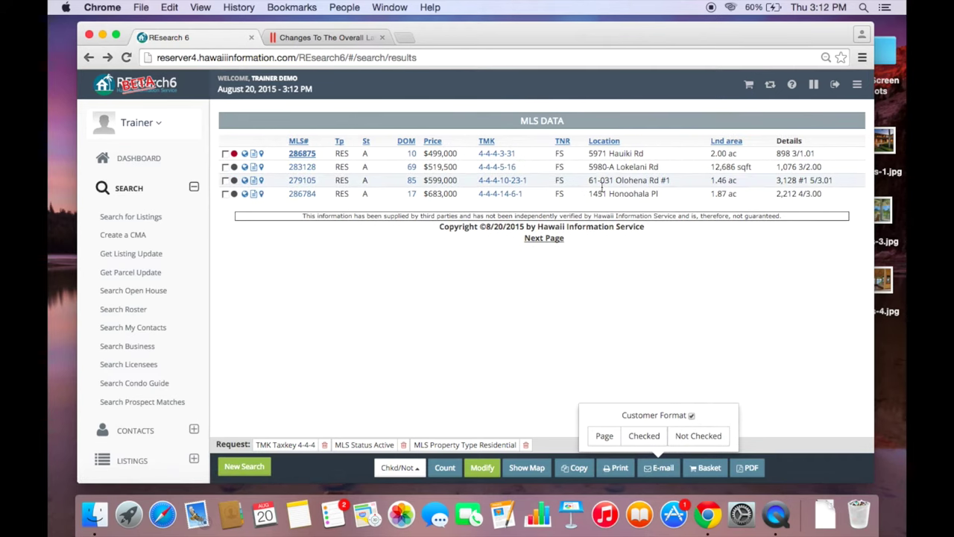
{"action": "left_click", "coordinate": [604, 436]}
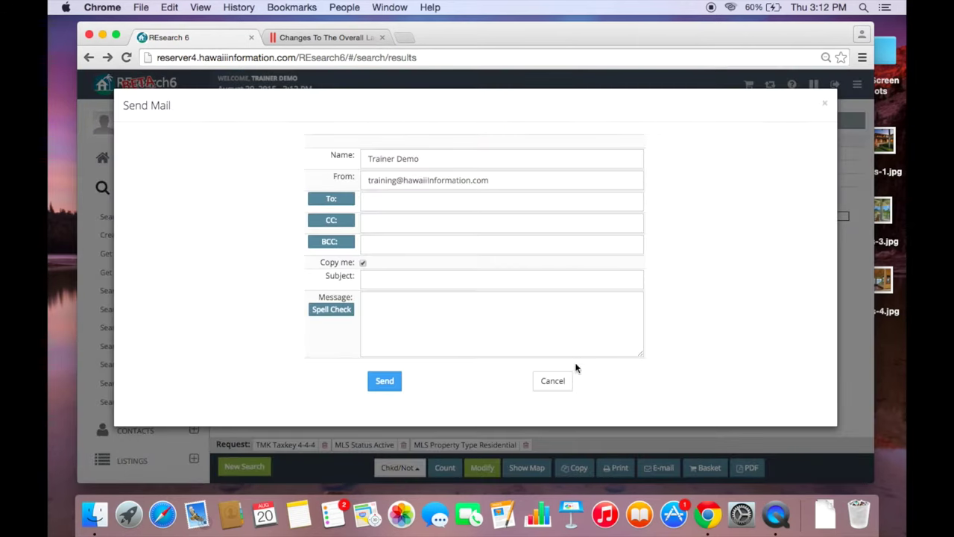
{"action": "left_click", "coordinate": [553, 382]}
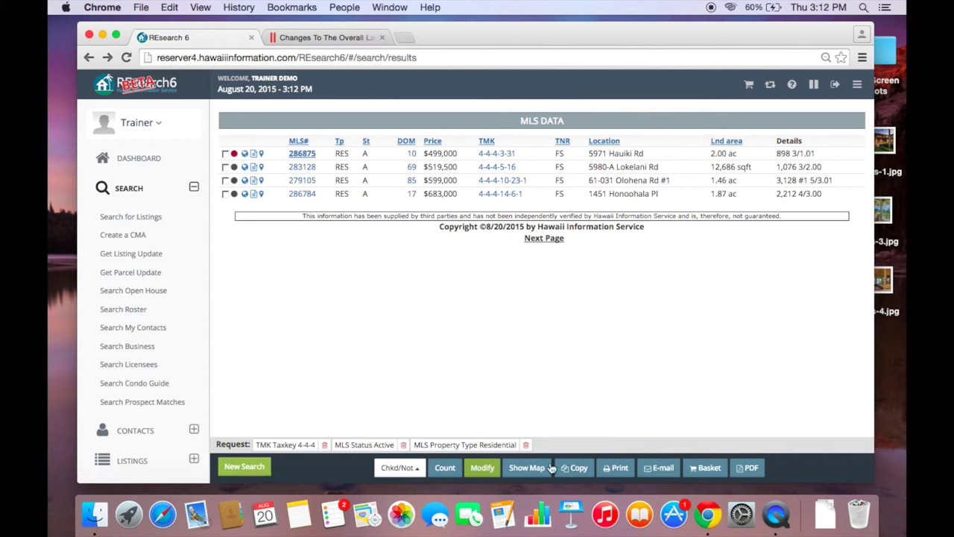
{"action": "left_click_drag", "start_coordinate": [872, 355], "coordinate": [349, 372]}
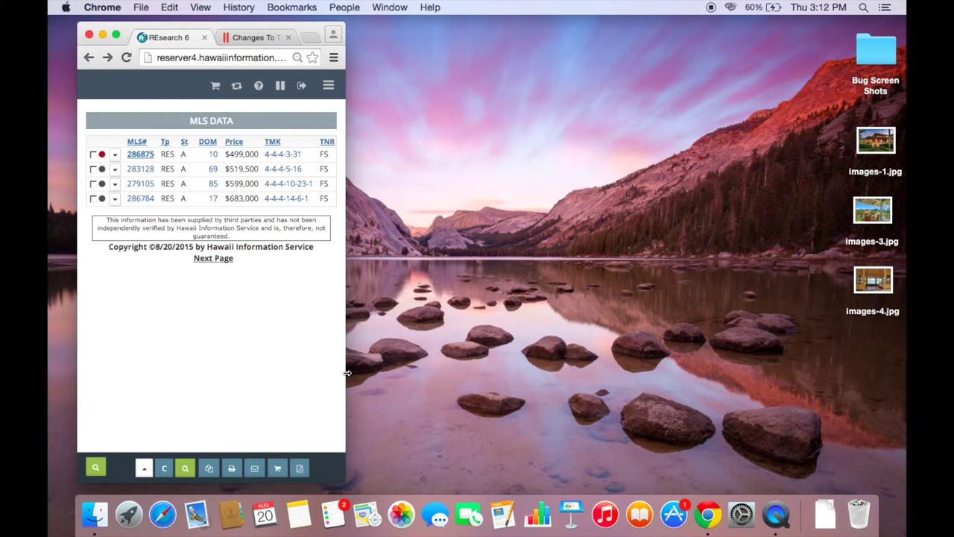
{"action": "left_click_drag", "start_coordinate": [346, 373], "coordinate": [346, 376]}
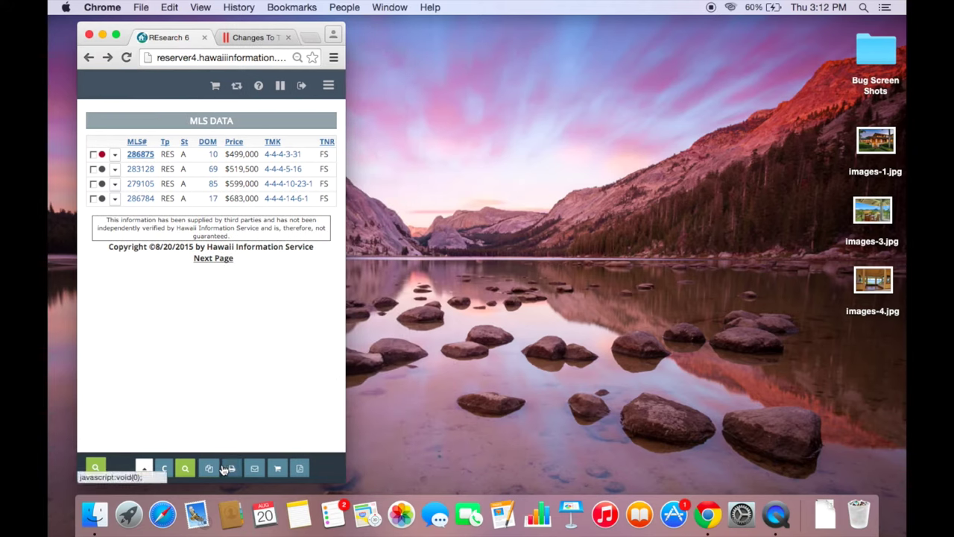
{"action": "left_click_drag", "start_coordinate": [346, 350], "coordinate": [847, 339]}
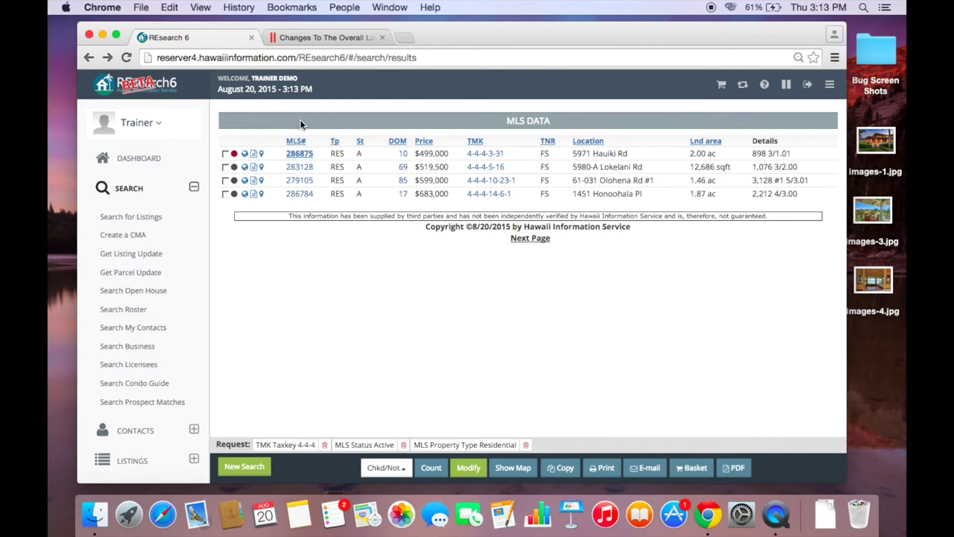
- Start a new CMA with subject listing MLS 262411
{"action": "left_click", "coordinate": [467, 469]}
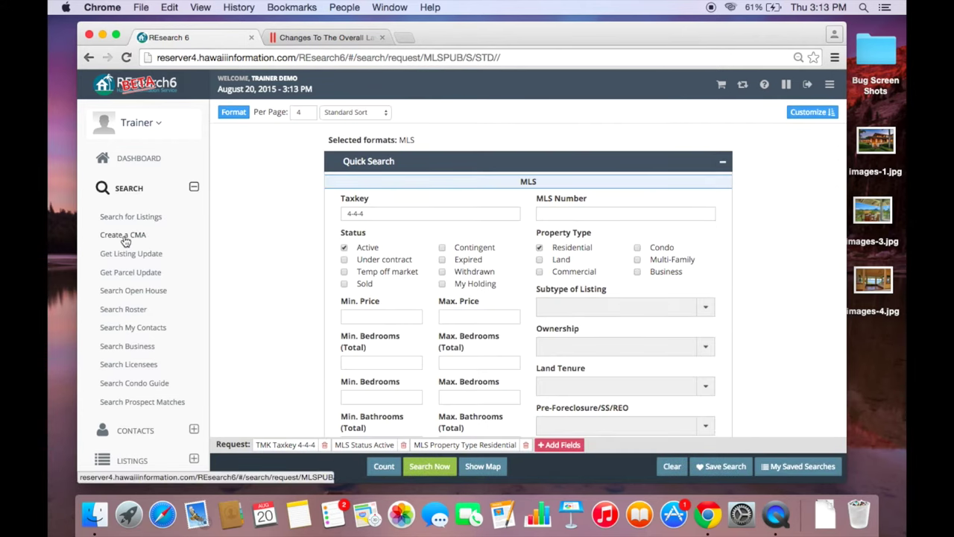
{"action": "left_click", "coordinate": [124, 236]}
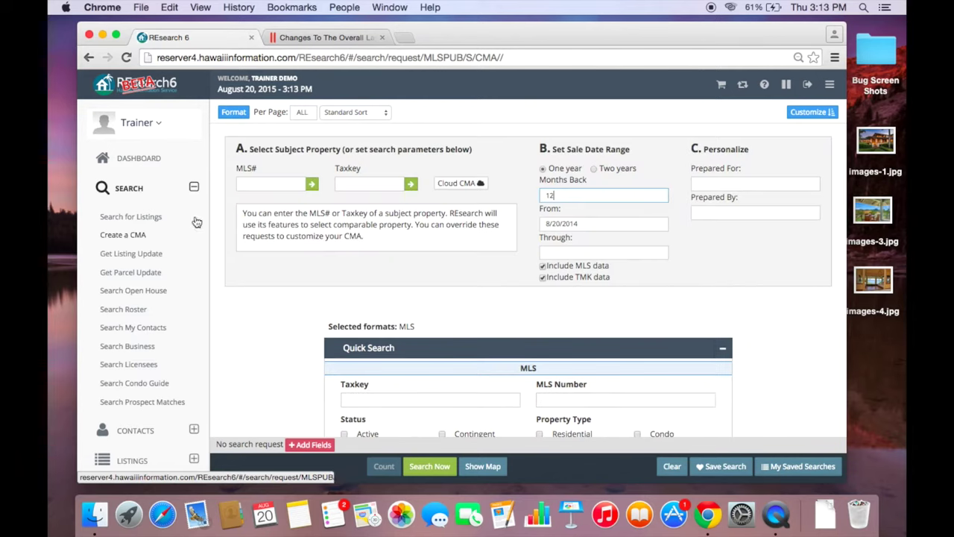
{"action": "left_click", "coordinate": [293, 185]}
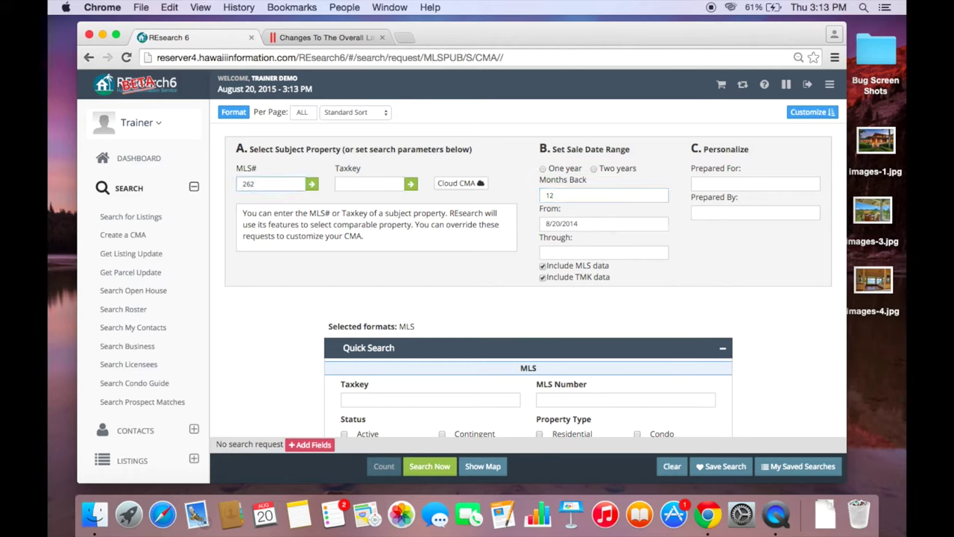
{"action": "left_click", "coordinate": [312, 186]}
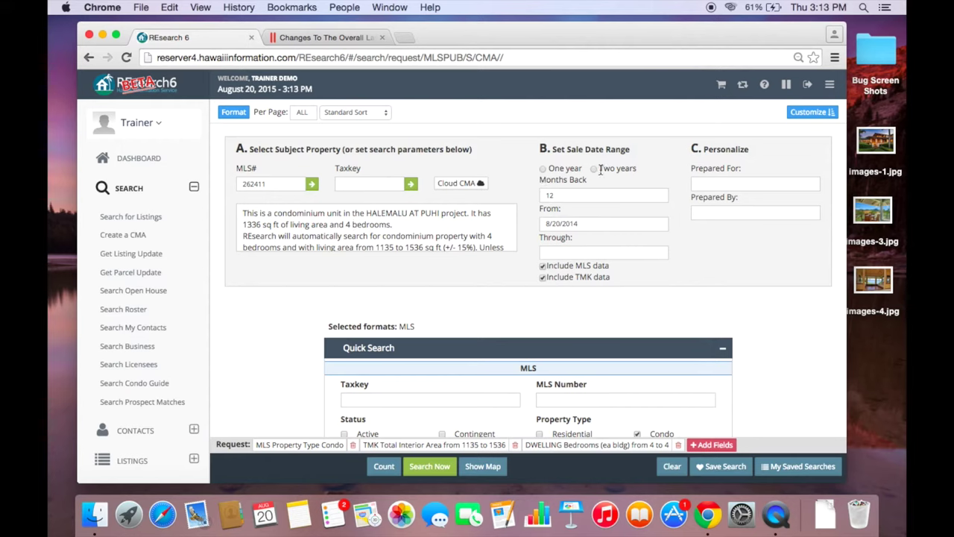
- Set the CMA to 6 months back with Taxkey 4 and run the comparable search
{"action": "left_click", "coordinate": [562, 196]}
{"action": "key", "text": "BackSpace"}
{"action": "left_click", "coordinate": [671, 231]}
{"action": "scroll", "coordinate": [604, 234], "scroll_direction": "down", "scroll_amount": 2}
{"action": "left_click", "coordinate": [422, 315]}
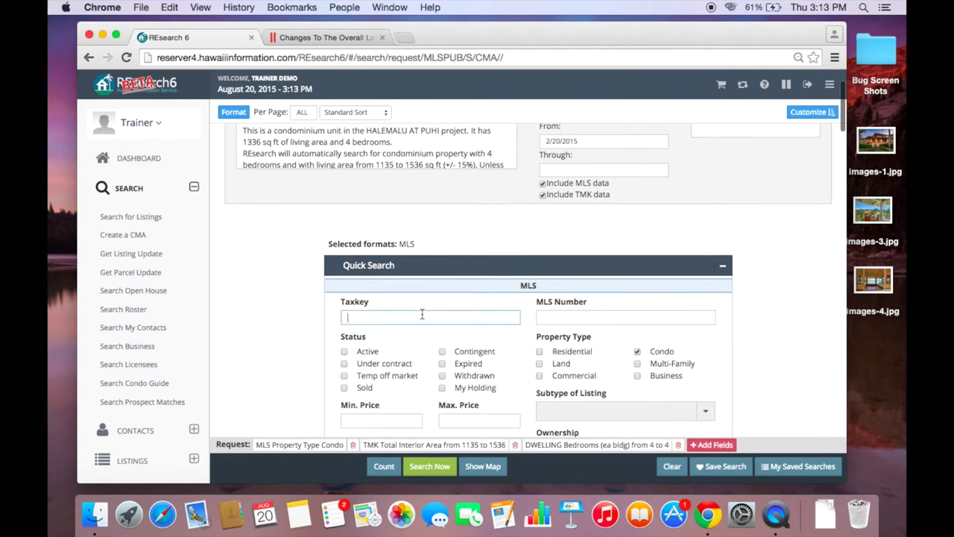
{"action": "scroll", "coordinate": [340, 303], "scroll_direction": "up", "scroll_amount": 2}
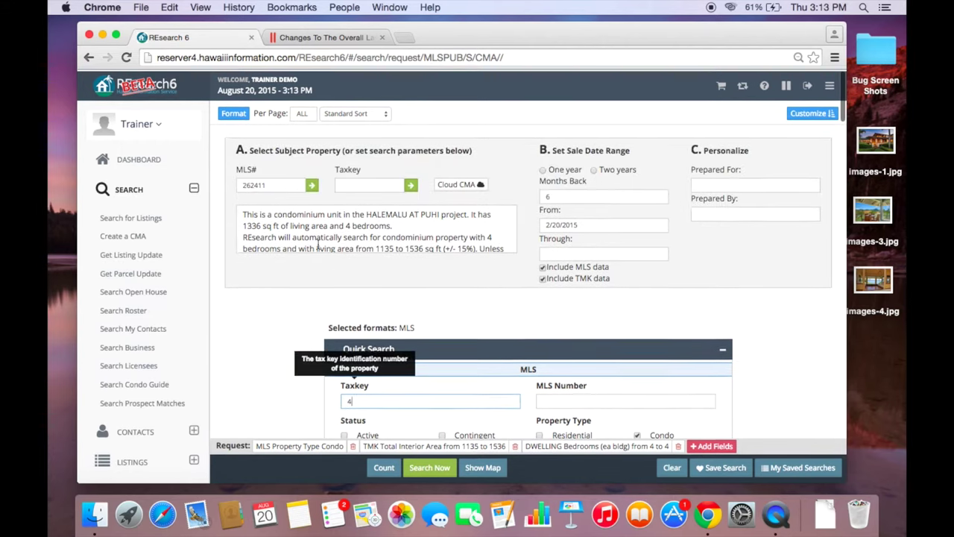
{"action": "scroll", "coordinate": [307, 316], "scroll_direction": "down", "scroll_amount": 2}
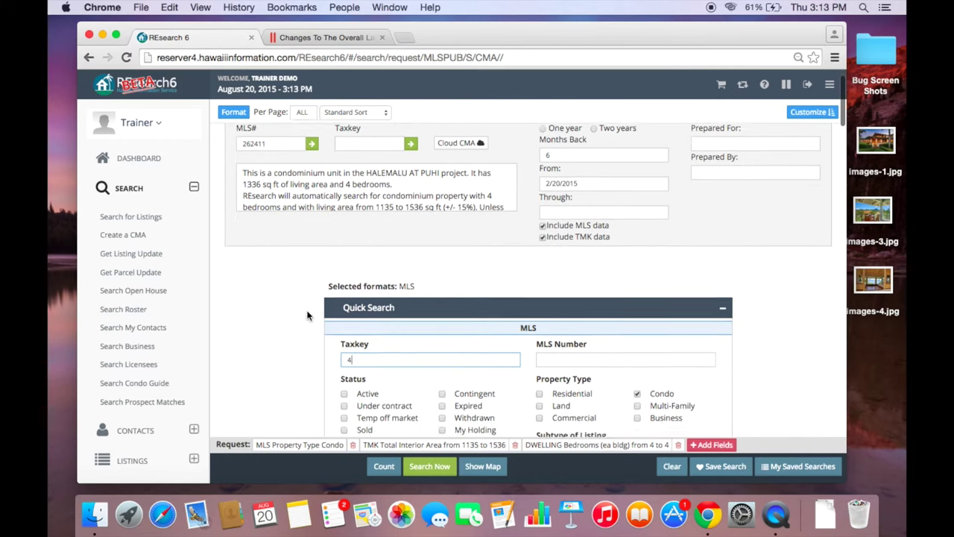
{"action": "right_click", "coordinate": [307, 314]}
{"action": "left_click", "coordinate": [431, 474]}
{"action": "left_click", "coordinate": [430, 468]}
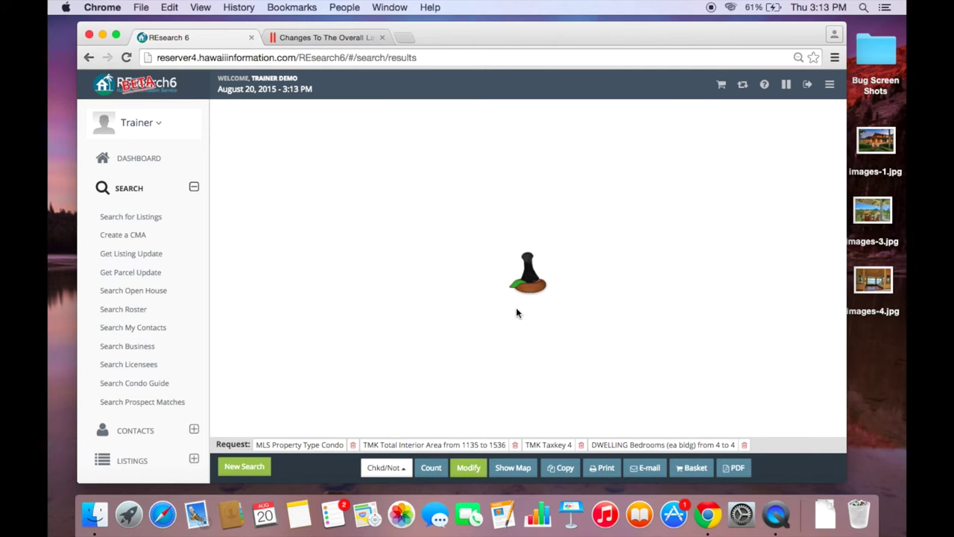
- Scroll through the CMA results to the two sold Halemalu At Puhi comparables, $399,000 and $428,000
{"action": "scroll", "coordinate": [516, 307], "scroll_direction": "down", "scroll_amount": 5}
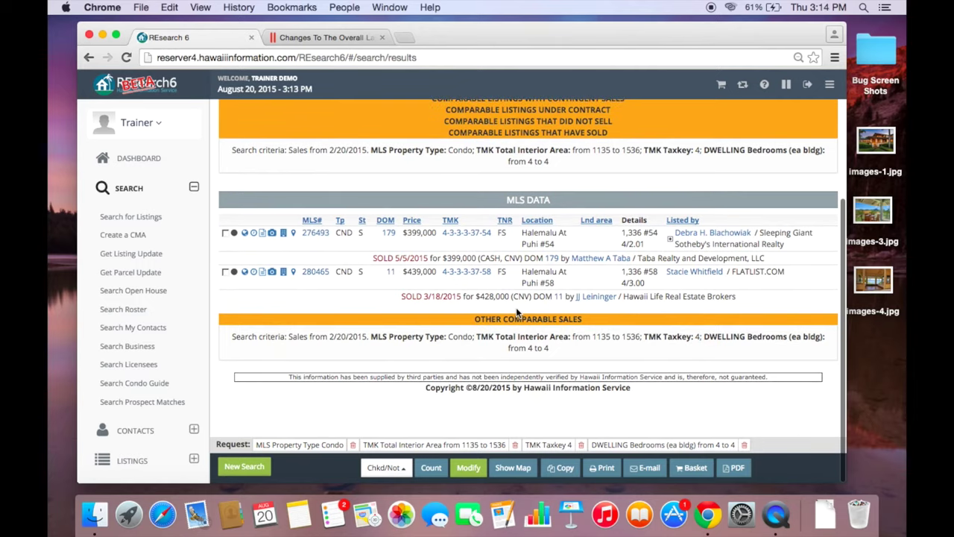
{"action": "scroll", "coordinate": [516, 311], "scroll_direction": "up", "scroll_amount": 5}
{"action": "scroll", "coordinate": [518, 311], "scroll_direction": "down", "scroll_amount": 1}
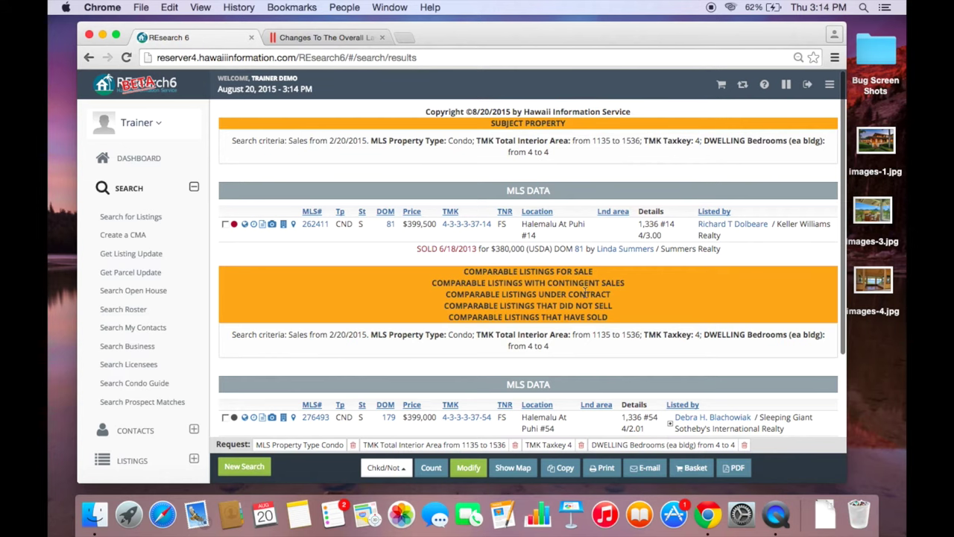
{"action": "scroll", "coordinate": [584, 292], "scroll_direction": "down", "scroll_amount": 5}
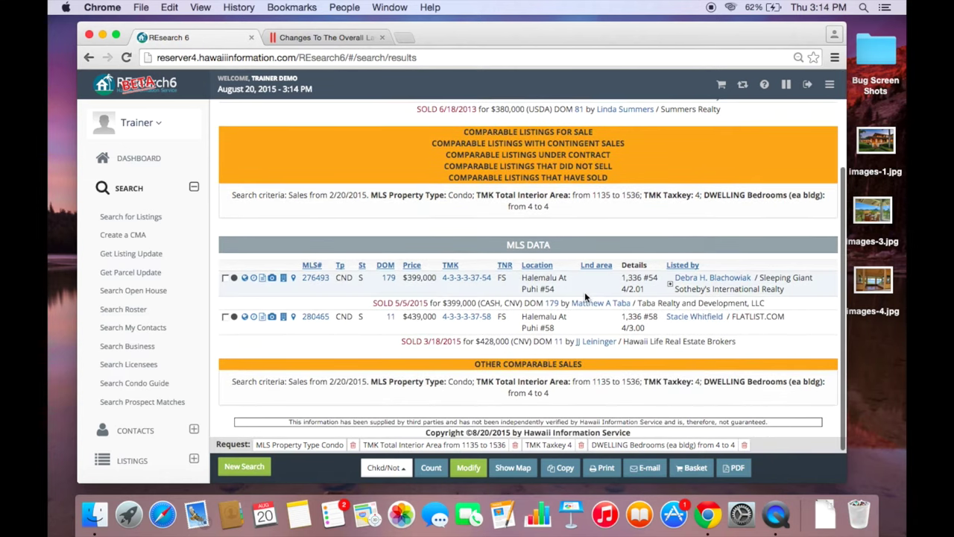
{"action": "scroll", "coordinate": [585, 292], "scroll_direction": "down", "scroll_amount": 1}
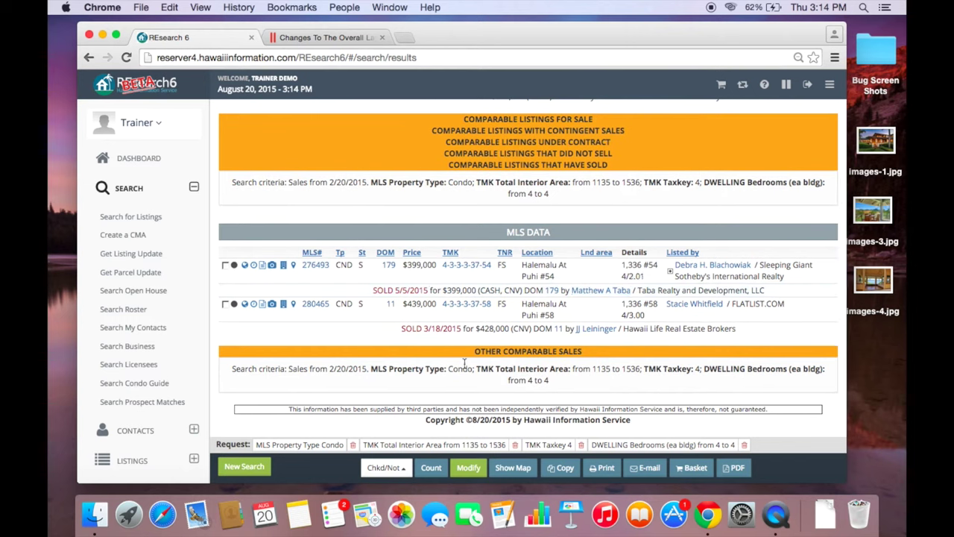
{"action": "scroll", "coordinate": [527, 375], "scroll_direction": "down", "scroll_amount": 2}
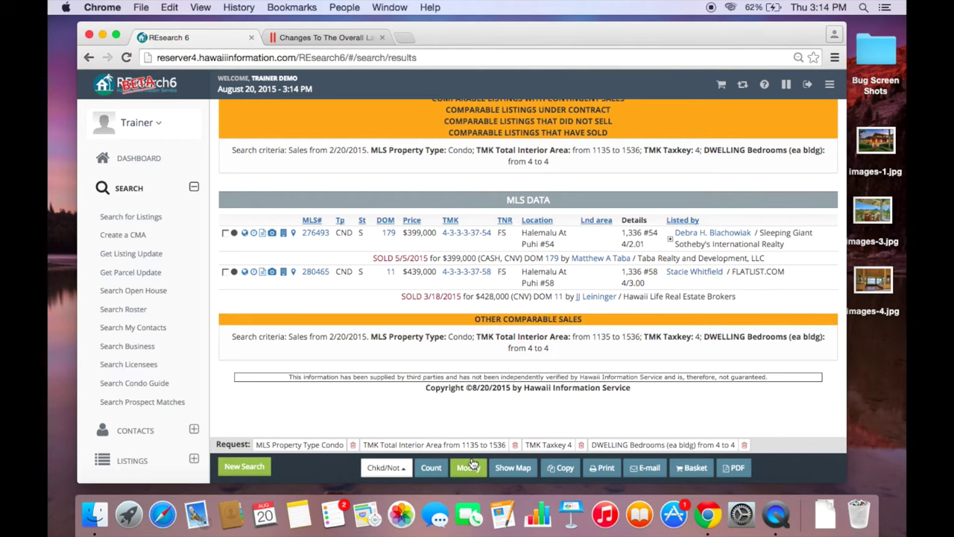
- Open the Get Listing Update form from the CMA and clear its Days Back value
{"action": "left_click", "coordinate": [469, 467]}
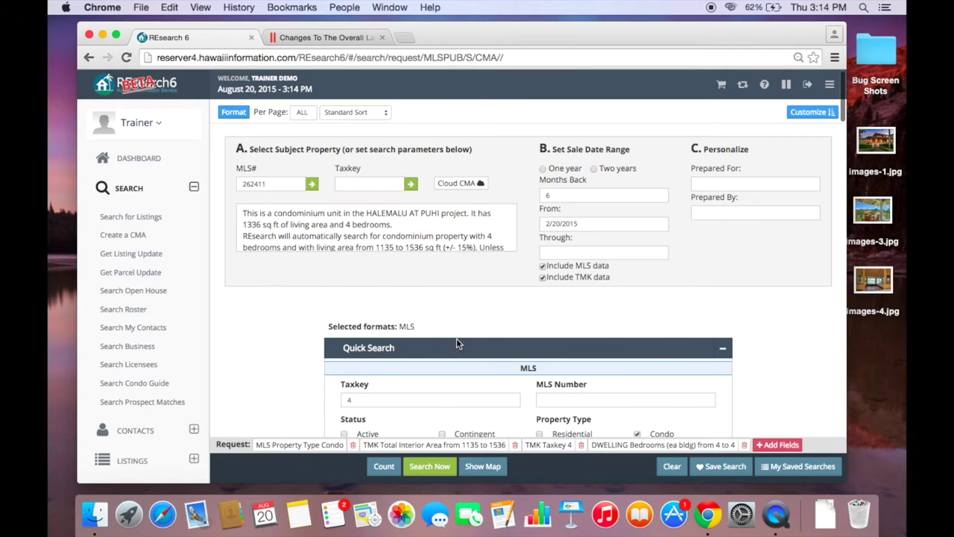
{"action": "scroll", "coordinate": [456, 337], "scroll_direction": "down", "scroll_amount": 2}
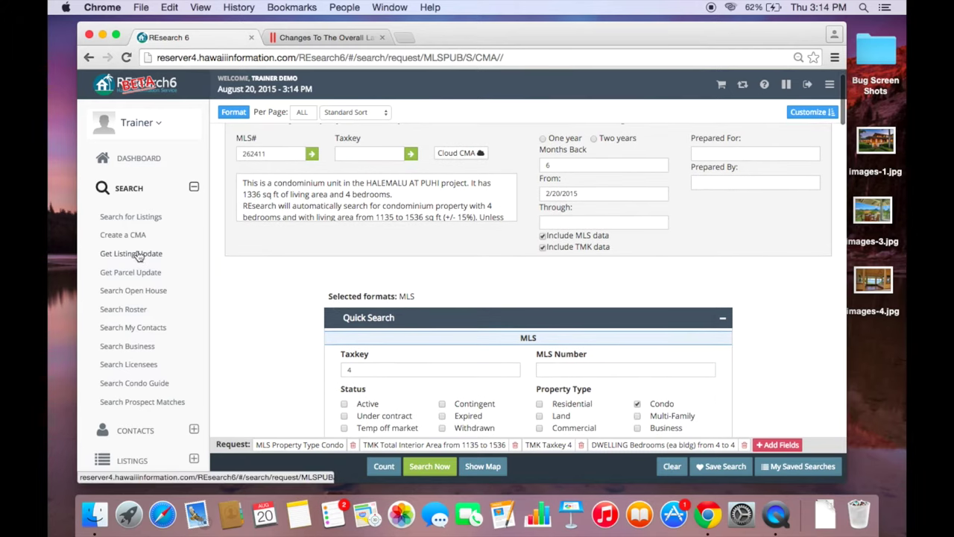
{"action": "left_click", "coordinate": [131, 256]}
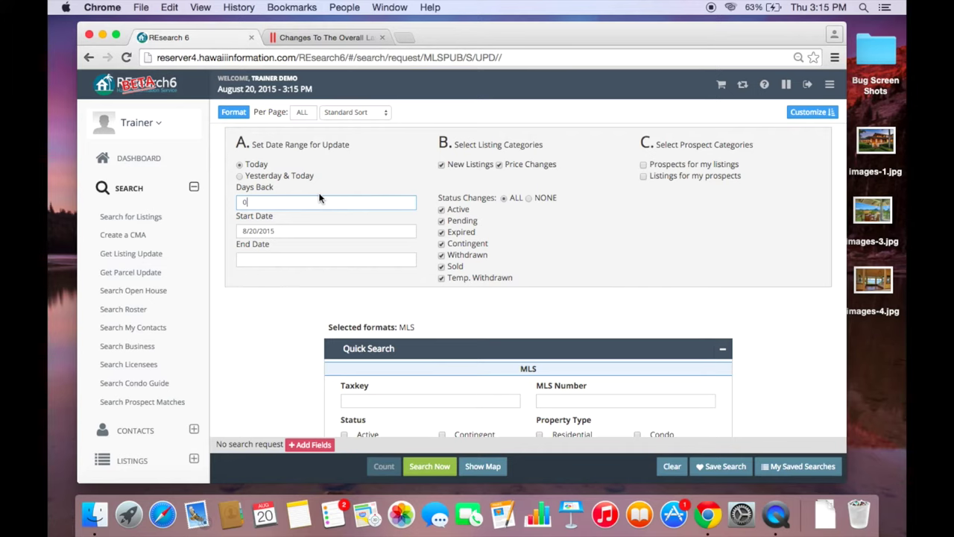
{"action": "key", "text": "BackSpace"}
- Run a 5-days-back hotsheet for Taxkey 4-4 with contingent and sold changes, no price changes
{"action": "left_click", "coordinate": [416, 169]}
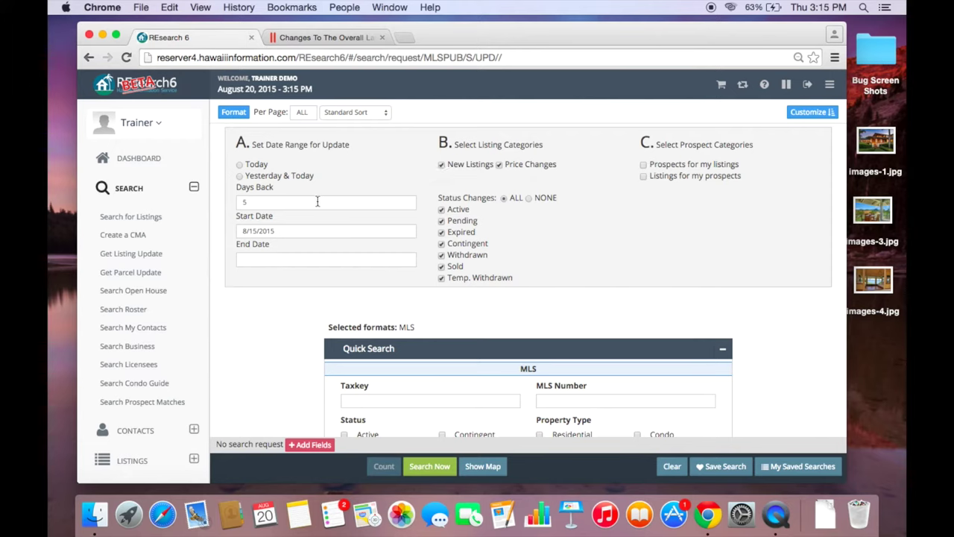
{"action": "left_click", "coordinate": [501, 169]}
{"action": "left_click", "coordinate": [442, 232]}
{"action": "left_click", "coordinate": [441, 246]}
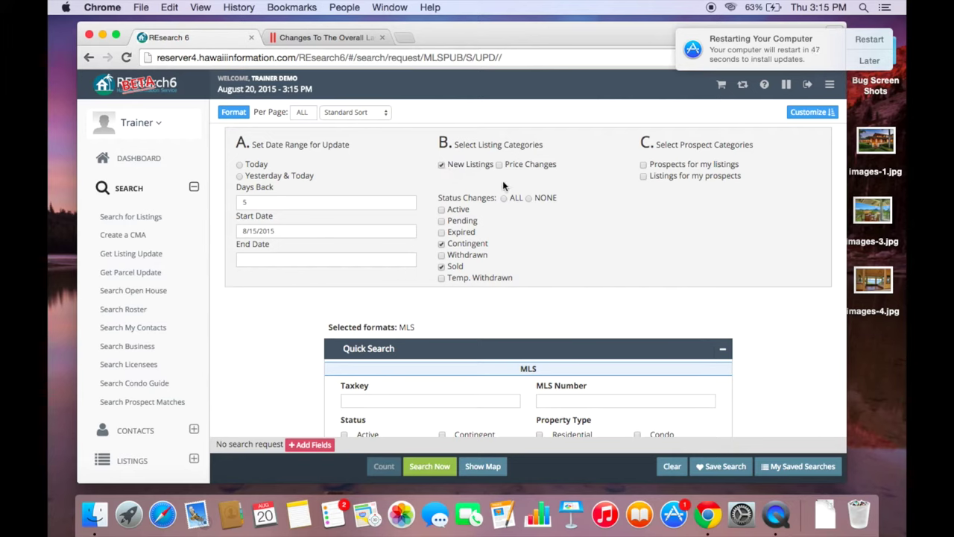
{"action": "left_click", "coordinate": [441, 244]}
{"action": "left_click", "coordinate": [441, 266]}
{"action": "type", "text": "4-4-"}
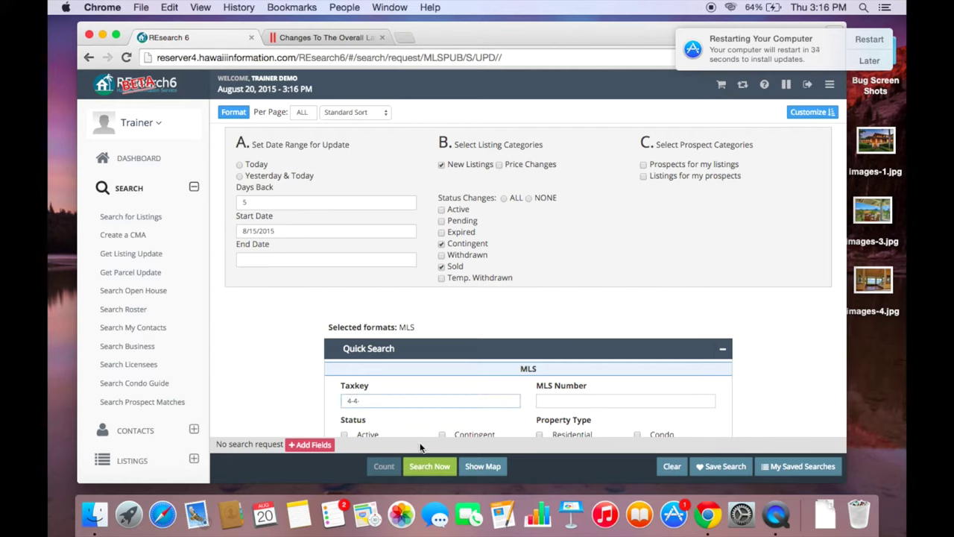
{"action": "left_click", "coordinate": [423, 466]}
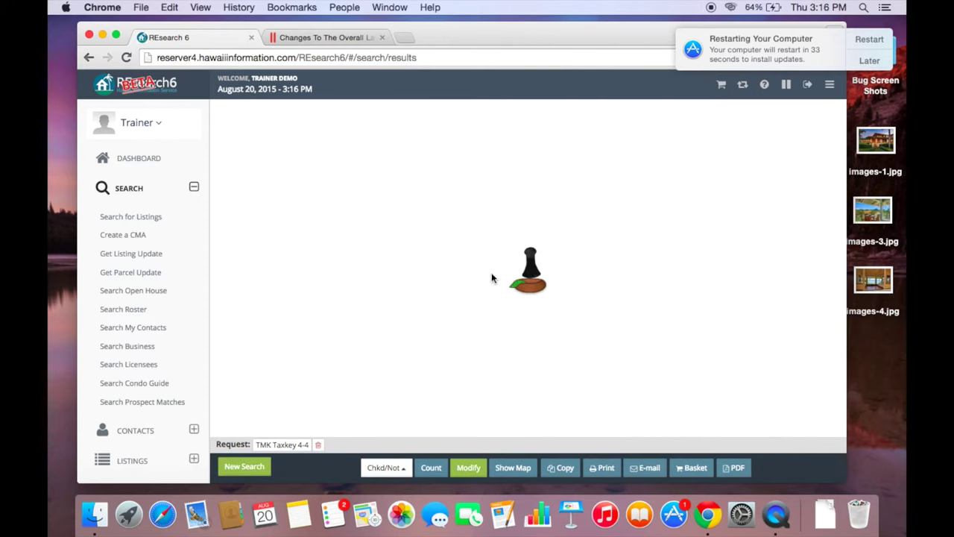
- Postpone the system update restart notice until tomorrow
{"action": "left_click", "coordinate": [869, 60]}
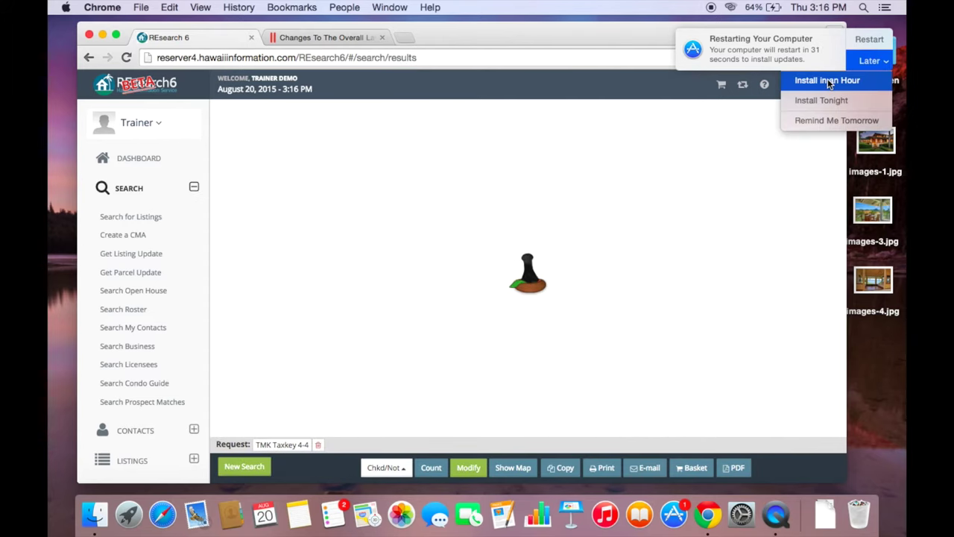
{"action": "left_click", "coordinate": [831, 120]}
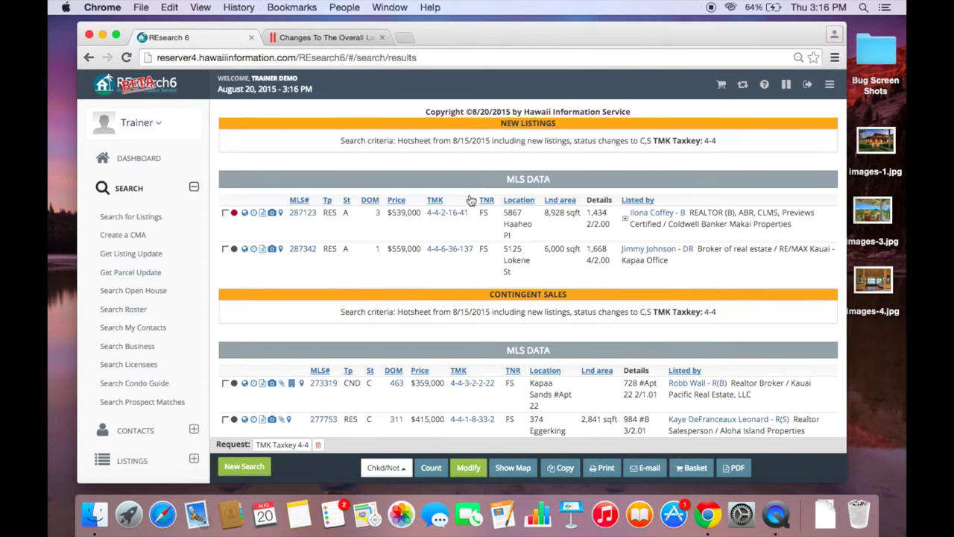
{"action": "scroll", "coordinate": [469, 200], "scroll_direction": "down", "scroll_amount": 1}
{"action": "scroll", "coordinate": [470, 200], "scroll_direction": "up", "scroll_amount": 1}
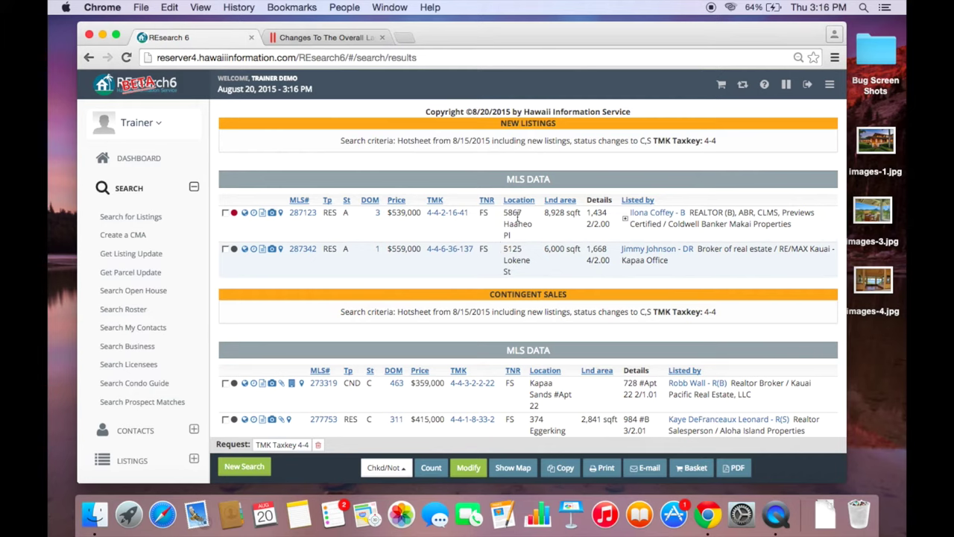
- Review the hotsheet results: two new listings, five contingent sales and three sales
{"action": "scroll", "coordinate": [463, 216], "scroll_direction": "down", "scroll_amount": 4}
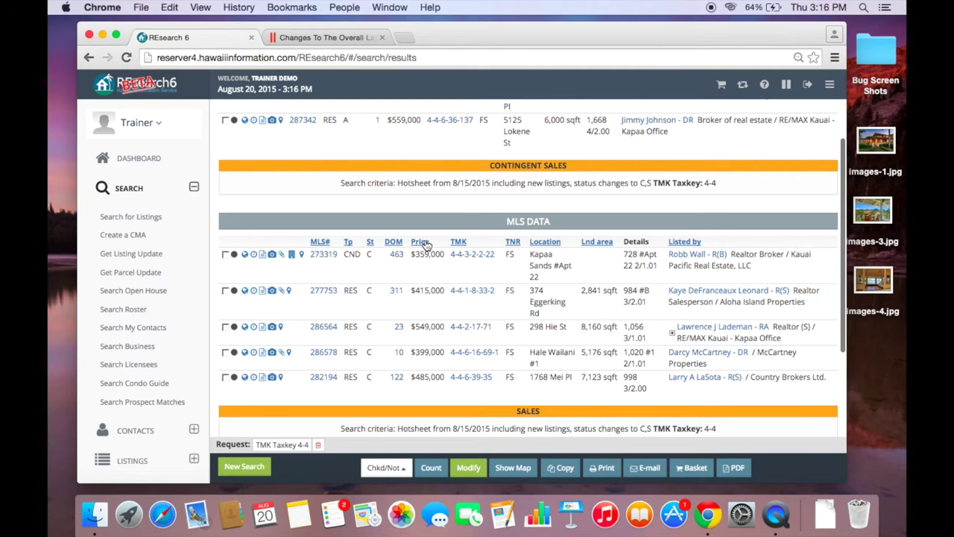
{"action": "scroll", "coordinate": [426, 245], "scroll_direction": "down", "scroll_amount": 1}
{"action": "scroll", "coordinate": [426, 245], "scroll_direction": "down", "scroll_amount": 6}
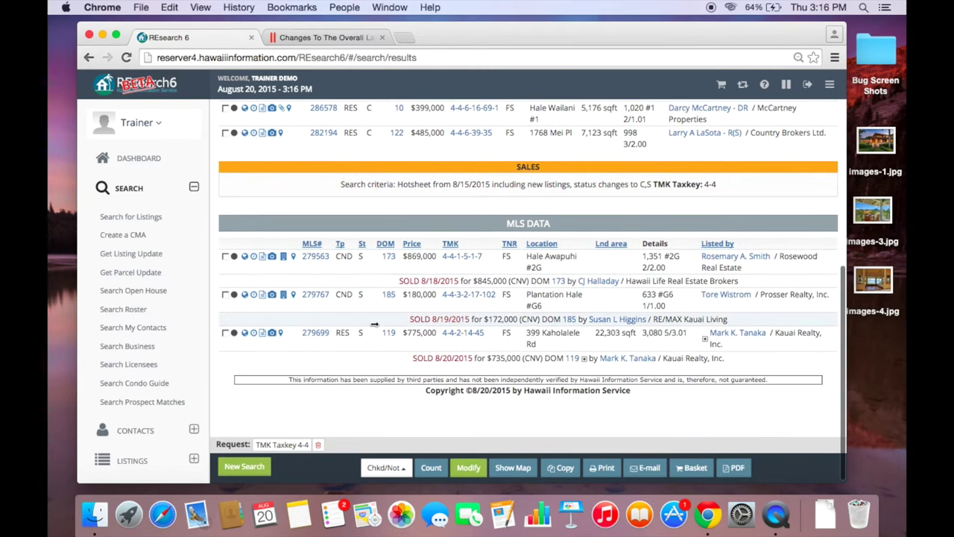
{"action": "scroll", "coordinate": [374, 324], "scroll_direction": "down", "scroll_amount": 2}
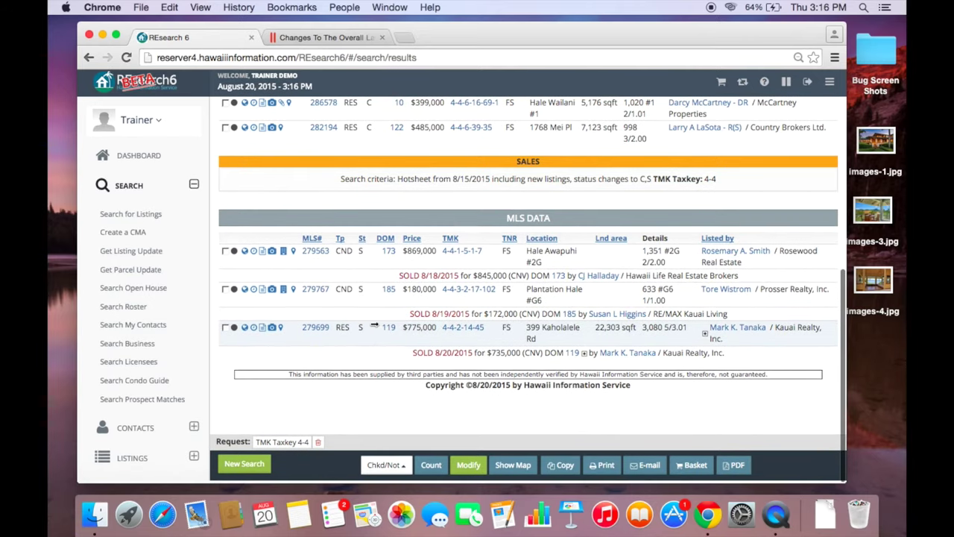
{"action": "scroll", "coordinate": [374, 327], "scroll_direction": "up", "scroll_amount": 10}
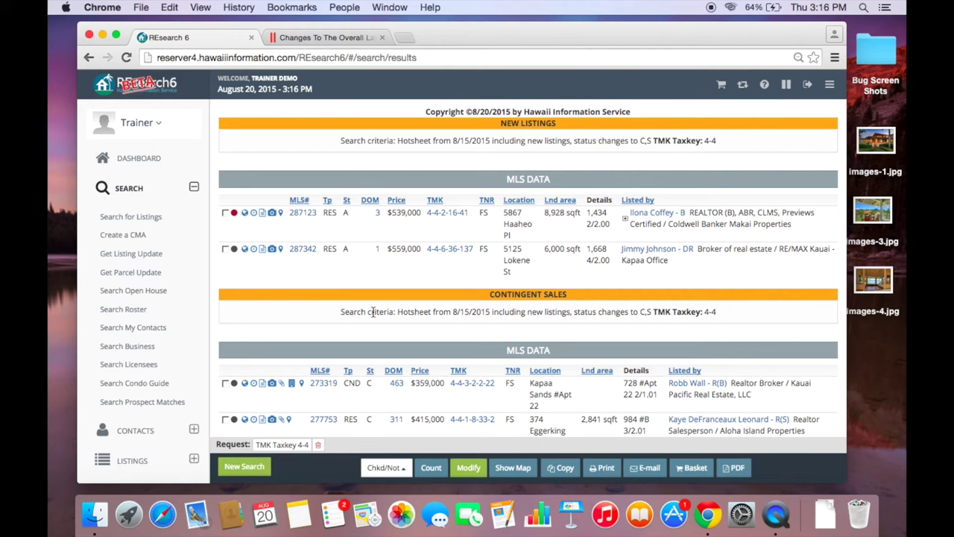
- Open the roster search form and look over the agent type and association choices
{"action": "left_click", "coordinate": [133, 308]}
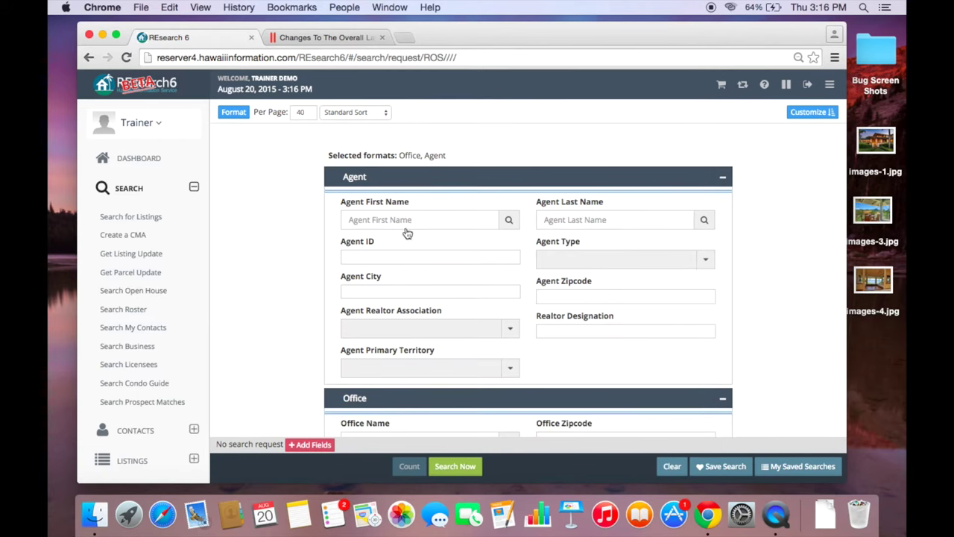
{"action": "scroll", "coordinate": [395, 234], "scroll_direction": "down", "scroll_amount": 1}
{"action": "scroll", "coordinate": [395, 235], "scroll_direction": "up", "scroll_amount": 1}
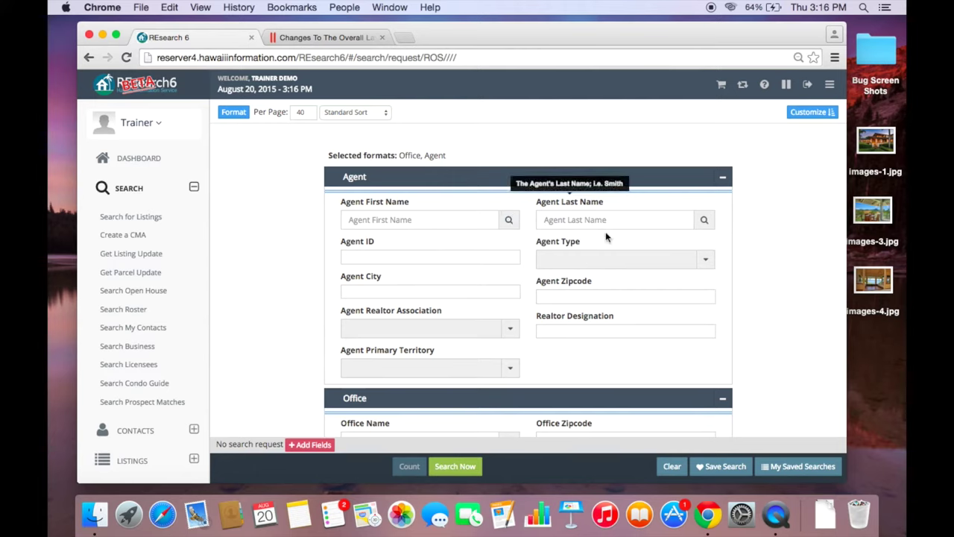
{"action": "left_click", "coordinate": [600, 265]}
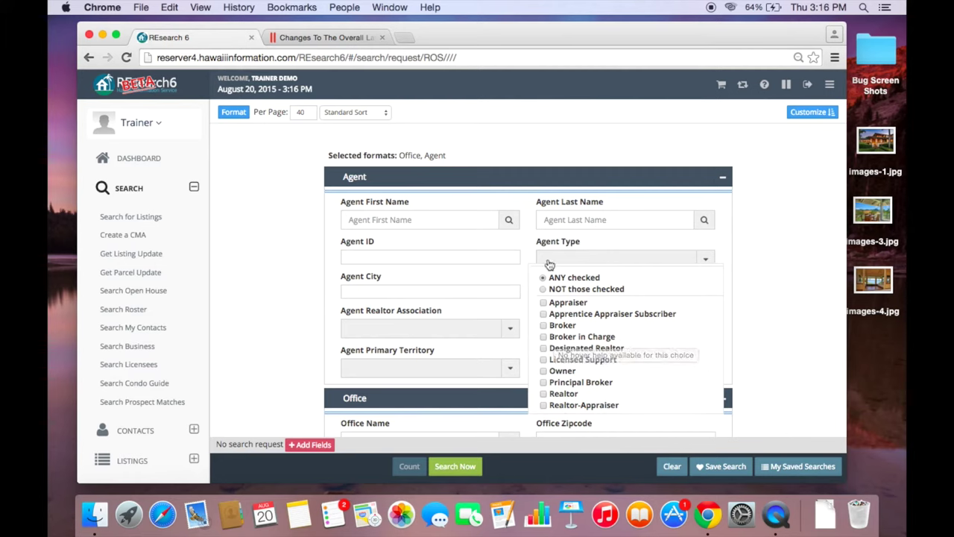
{"action": "left_click", "coordinate": [280, 269]}
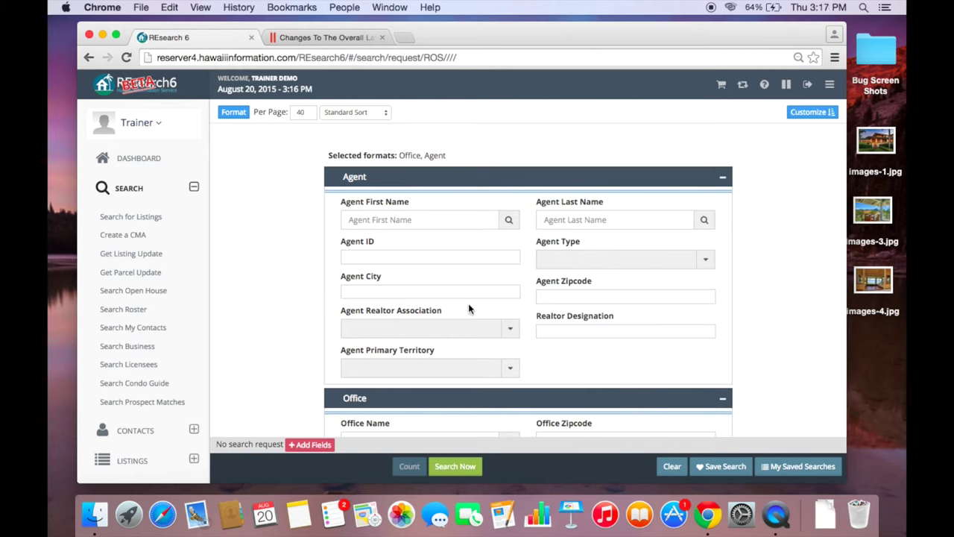
{"action": "left_click", "coordinate": [461, 329]}
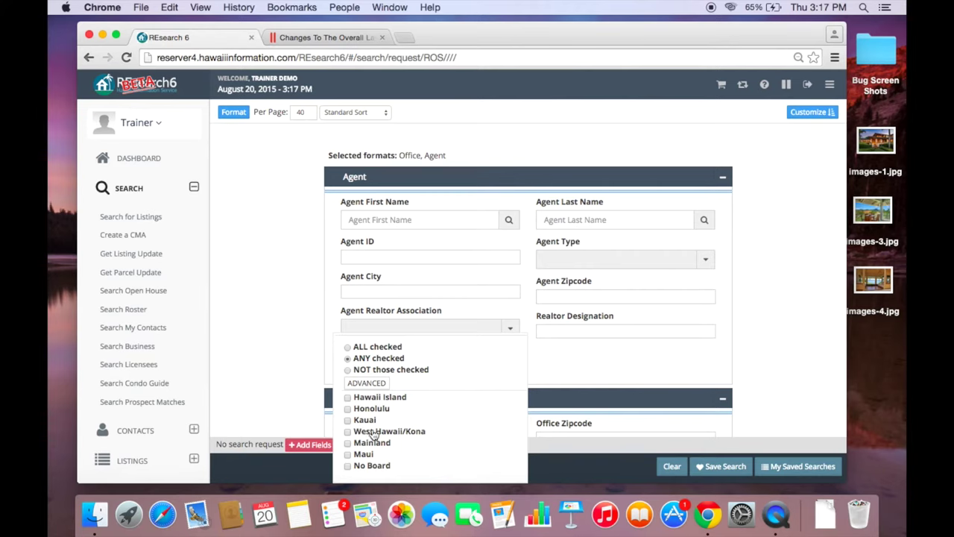
{"action": "left_click", "coordinate": [310, 358]}
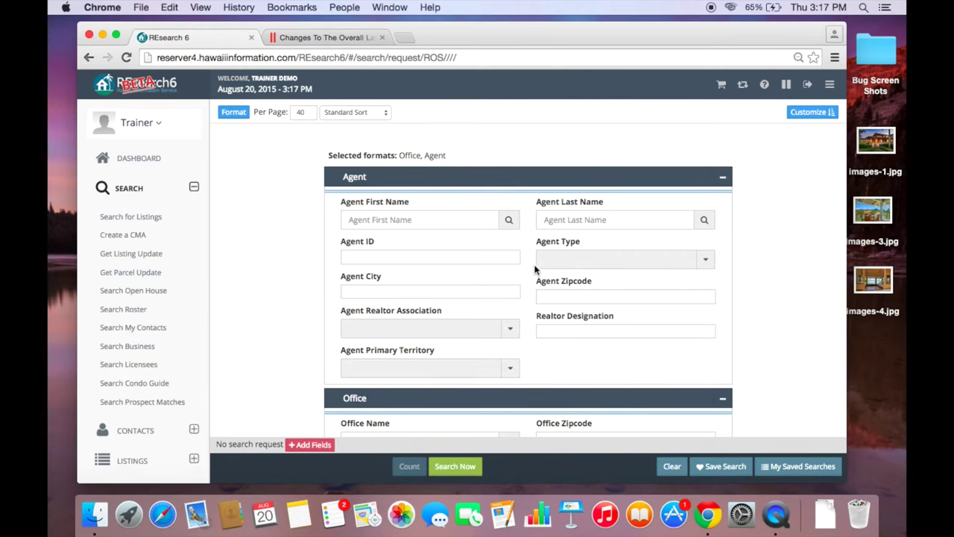
- Select Broker in Charge and Principal Broker agent types and the Kauai realtor association
{"action": "left_click", "coordinate": [633, 260]}
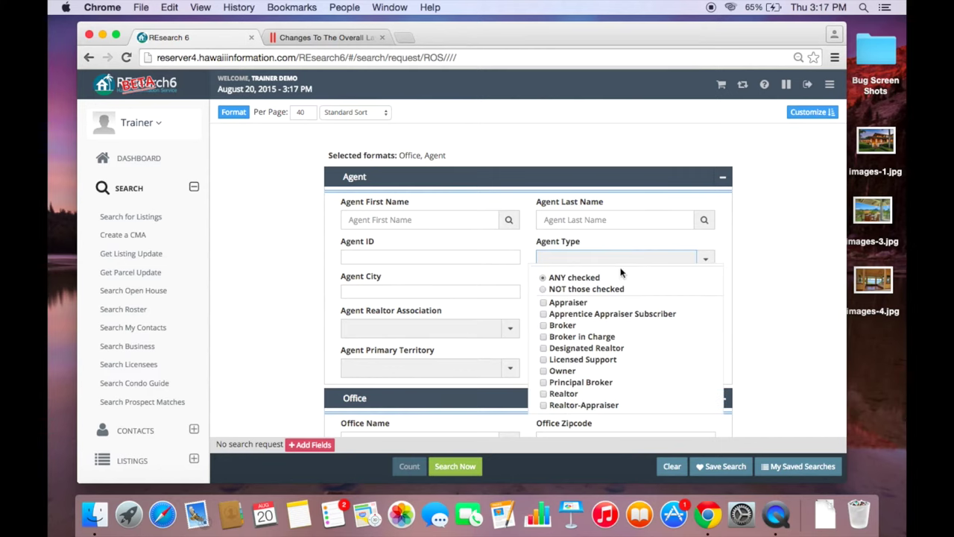
{"action": "left_click", "coordinate": [546, 337]}
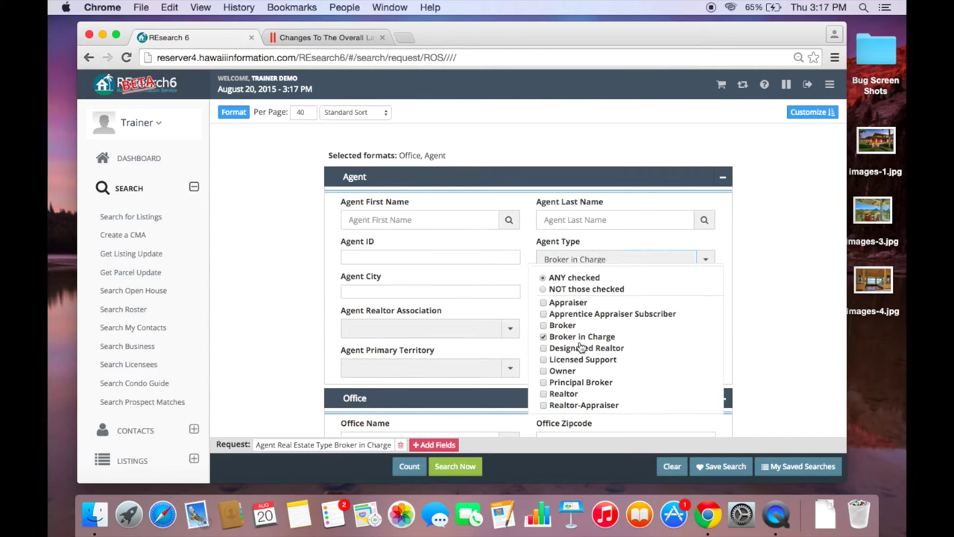
{"action": "scroll", "coordinate": [555, 348], "scroll_direction": "down", "scroll_amount": 3}
{"action": "scroll", "coordinate": [581, 347], "scroll_direction": "down", "scroll_amount": 5}
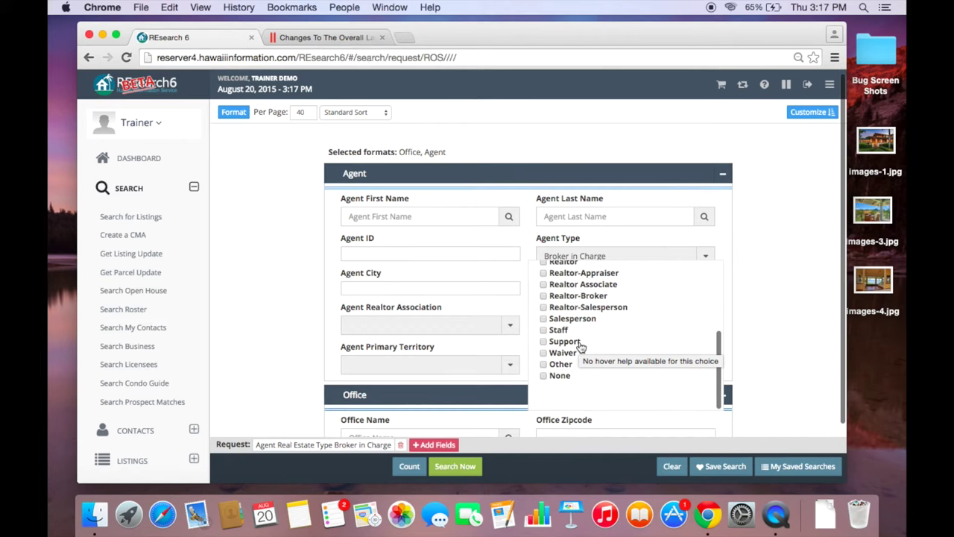
{"action": "scroll", "coordinate": [581, 347], "scroll_direction": "up", "scroll_amount": 5}
{"action": "scroll", "coordinate": [580, 348], "scroll_direction": "up", "scroll_amount": 2}
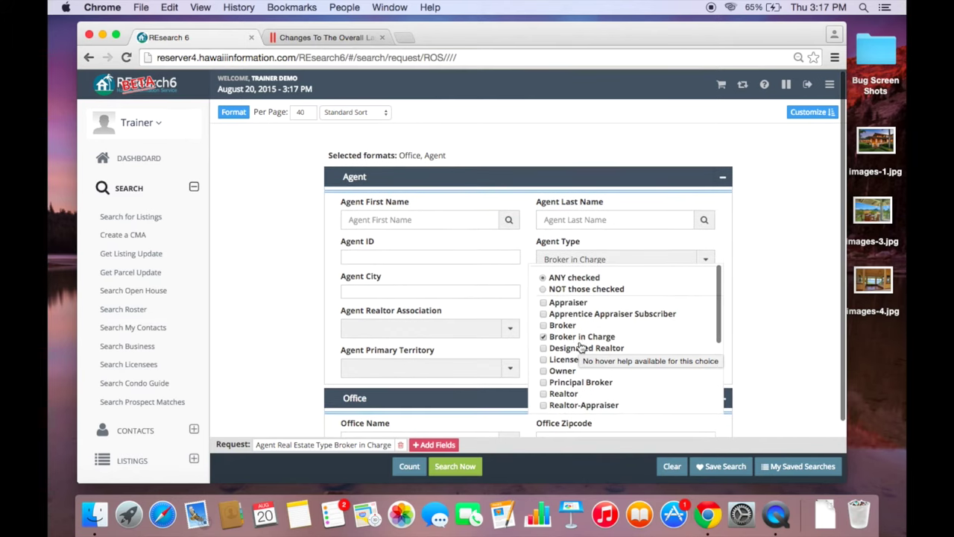
{"action": "left_click", "coordinate": [558, 381]}
{"action": "left_click", "coordinate": [213, 275]}
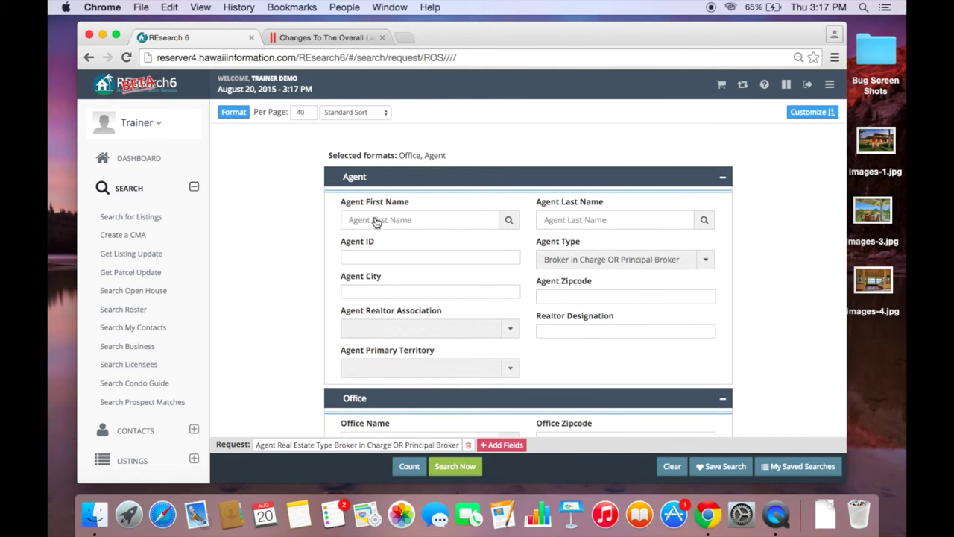
{"action": "left_click", "coordinate": [395, 328]}
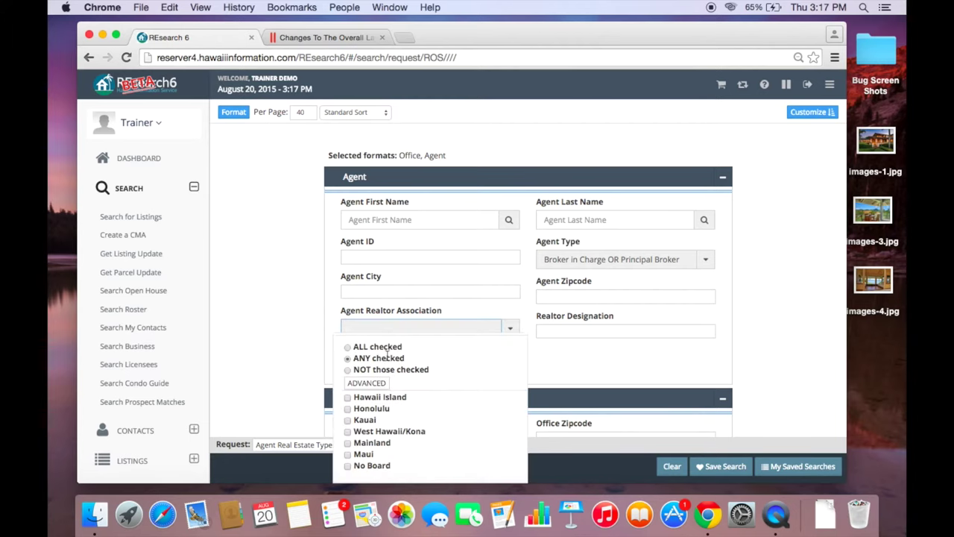
{"action": "left_click", "coordinate": [349, 421]}
{"action": "left_click", "coordinate": [275, 336]}
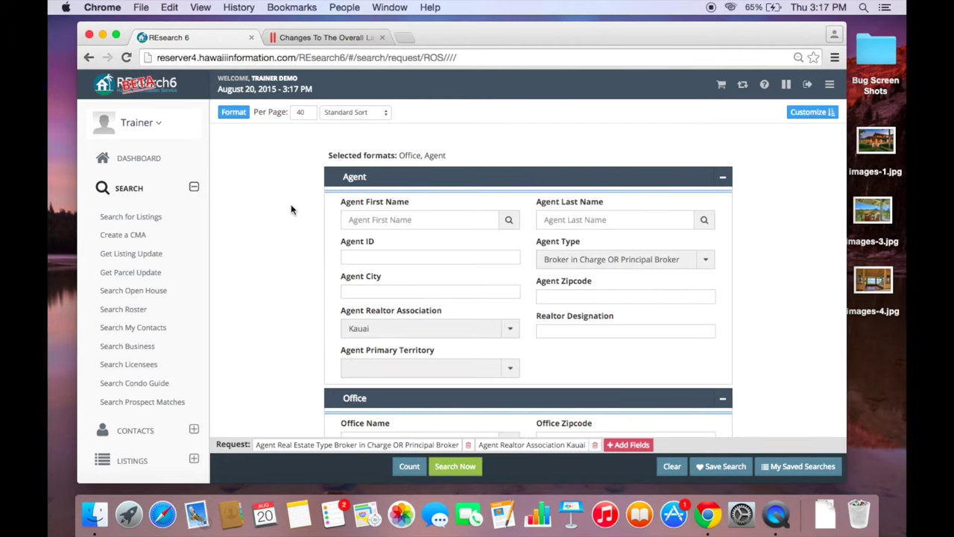
- Run the roster search, scroll through the Kauai office results, and collapse the sidebar's Search section
{"action": "left_click", "coordinate": [467, 465]}
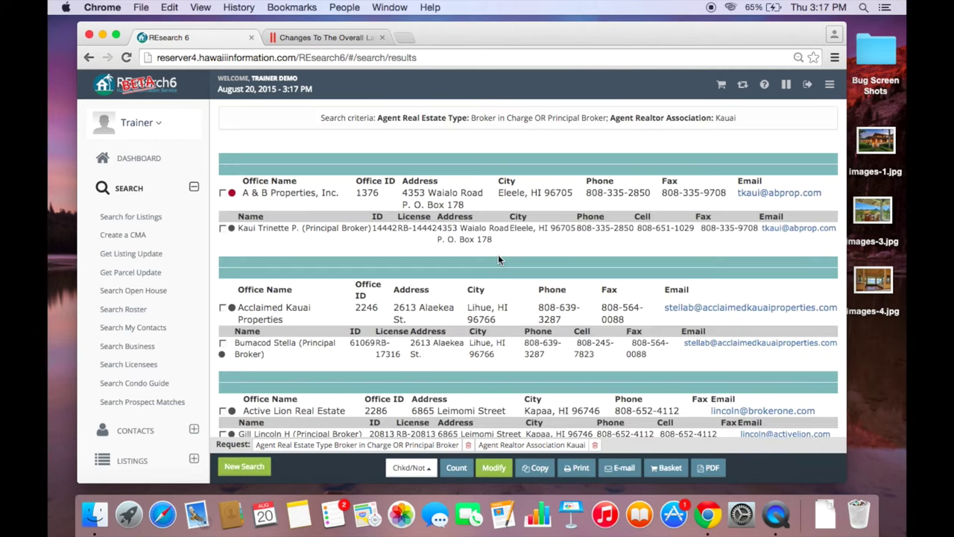
{"action": "scroll", "coordinate": [498, 260], "scroll_direction": "down", "scroll_amount": 1}
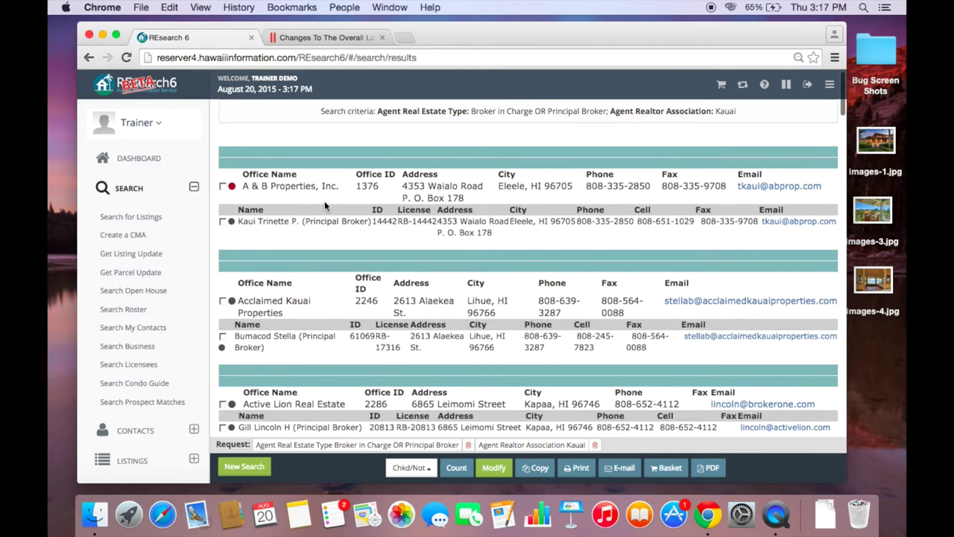
{"action": "scroll", "coordinate": [365, 227], "scroll_direction": "down", "scroll_amount": 5}
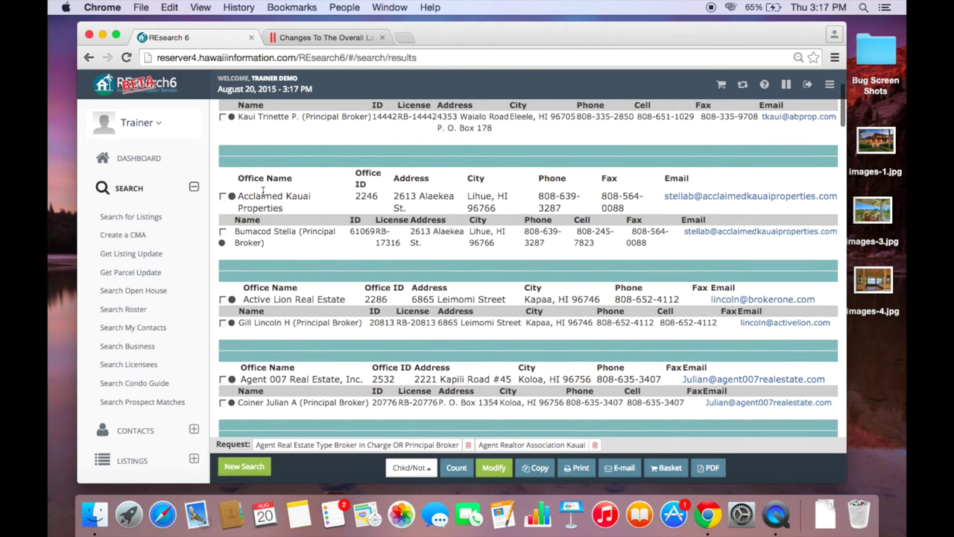
{"action": "scroll", "coordinate": [339, 246], "scroll_direction": "down", "scroll_amount": 12}
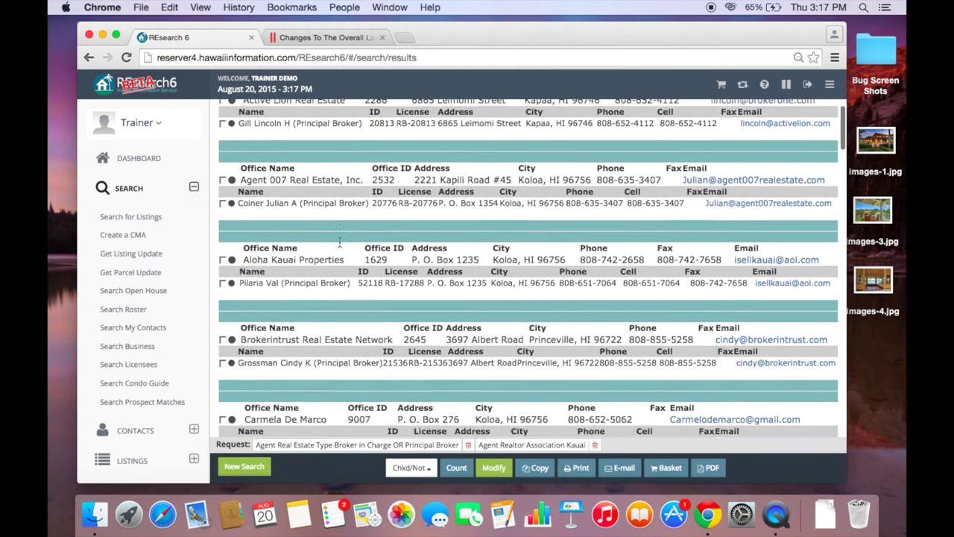
{"action": "scroll", "coordinate": [340, 242], "scroll_direction": "down", "scroll_amount": 8}
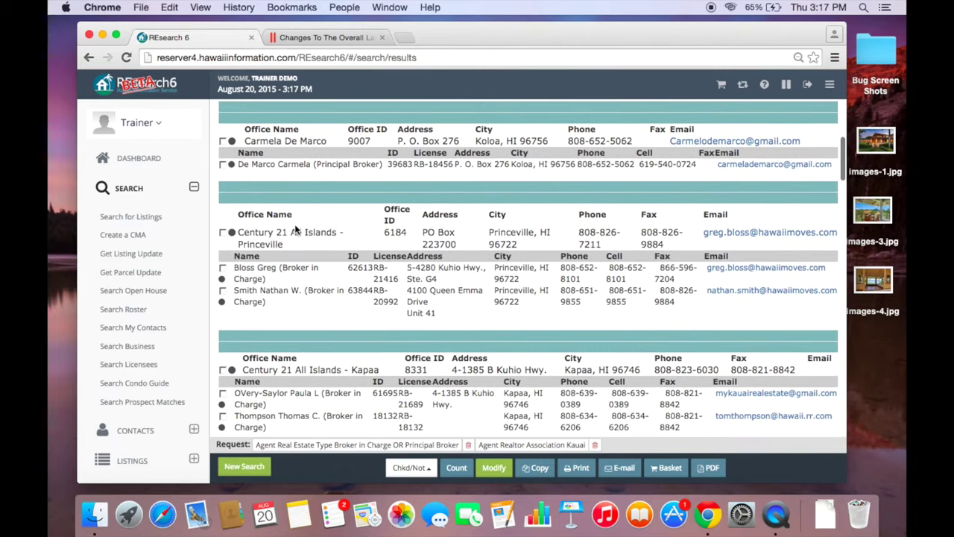
{"action": "scroll", "coordinate": [450, 320], "scroll_direction": "down", "scroll_amount": 6}
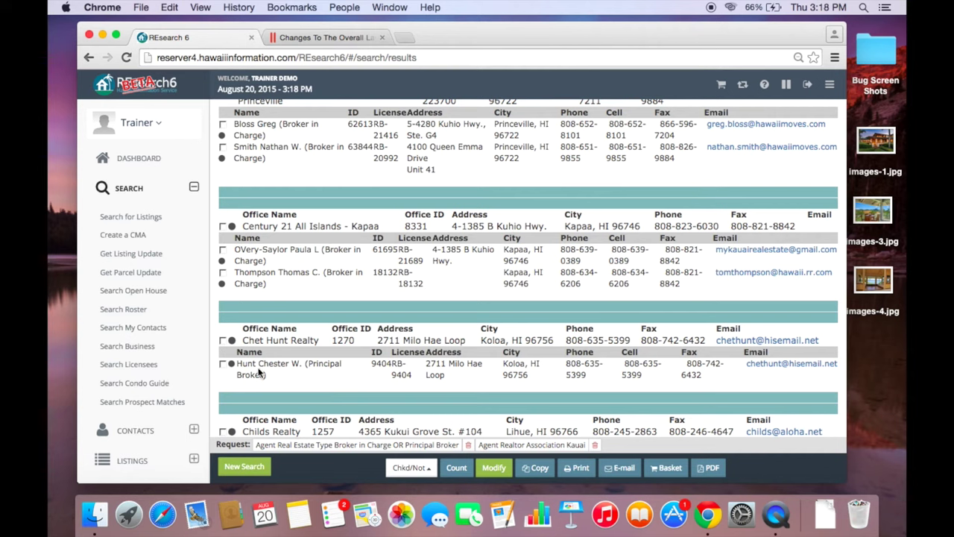
{"action": "left_click", "coordinate": [194, 189]}
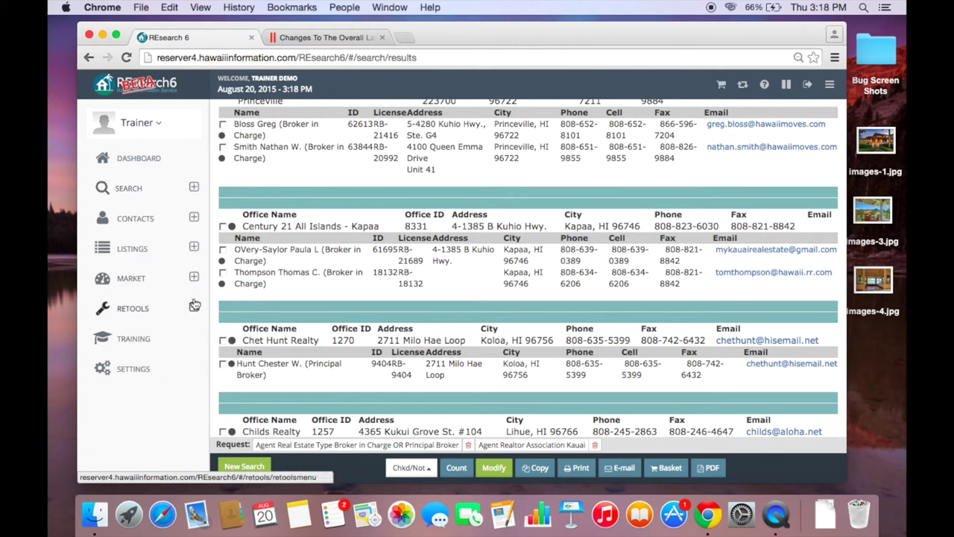
- Expand the Contacts section of the sidebar and open the Contacts page
{"action": "left_click", "coordinate": [193, 219]}
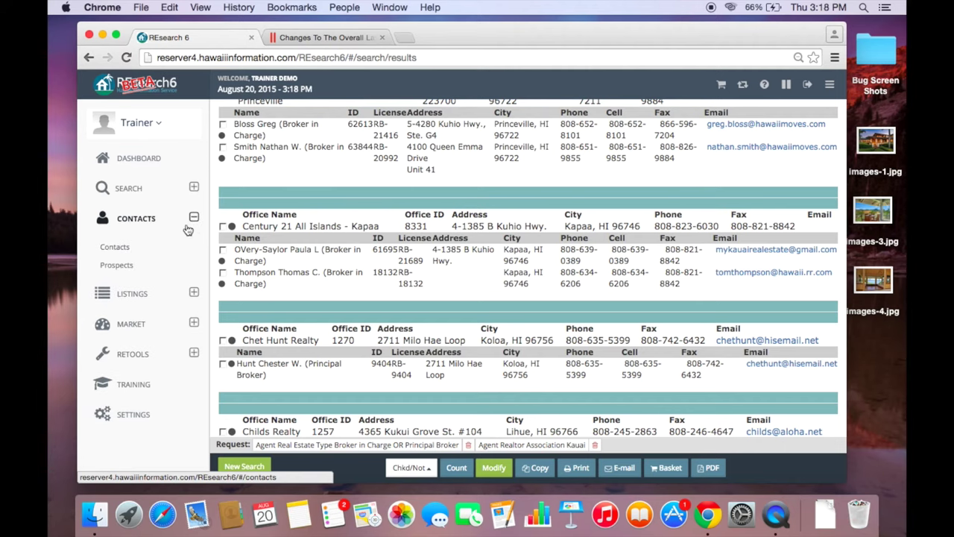
{"action": "left_click", "coordinate": [194, 218]}
{"action": "left_click", "coordinate": [195, 217]}
{"action": "left_click", "coordinate": [115, 247]}
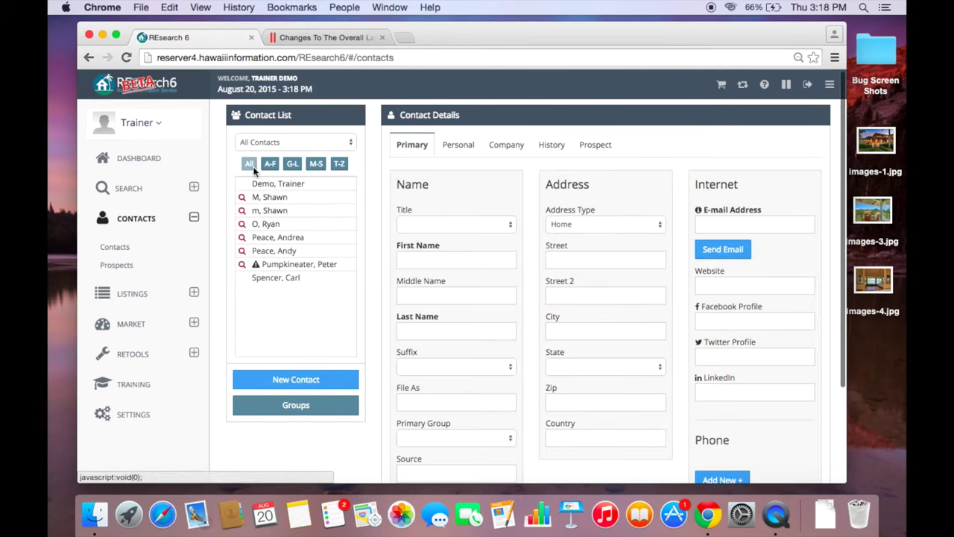
- Try the letter-range filter and Only Prospects, then switch the list back to All Contacts
{"action": "left_click", "coordinate": [274, 165]}
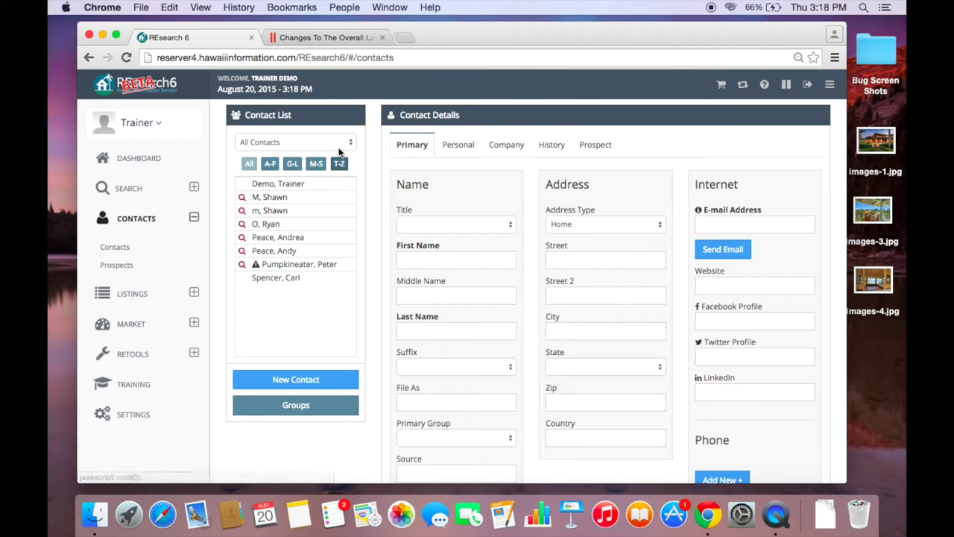
{"action": "left_click", "coordinate": [351, 143]}
{"action": "left_click", "coordinate": [351, 143]}
{"action": "left_click", "coordinate": [347, 143]}
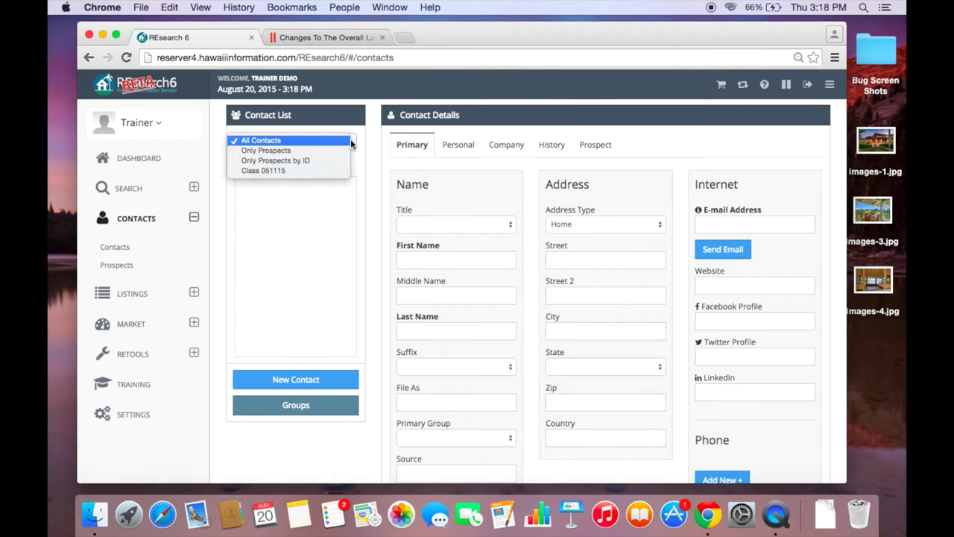
{"action": "left_click", "coordinate": [336, 150]}
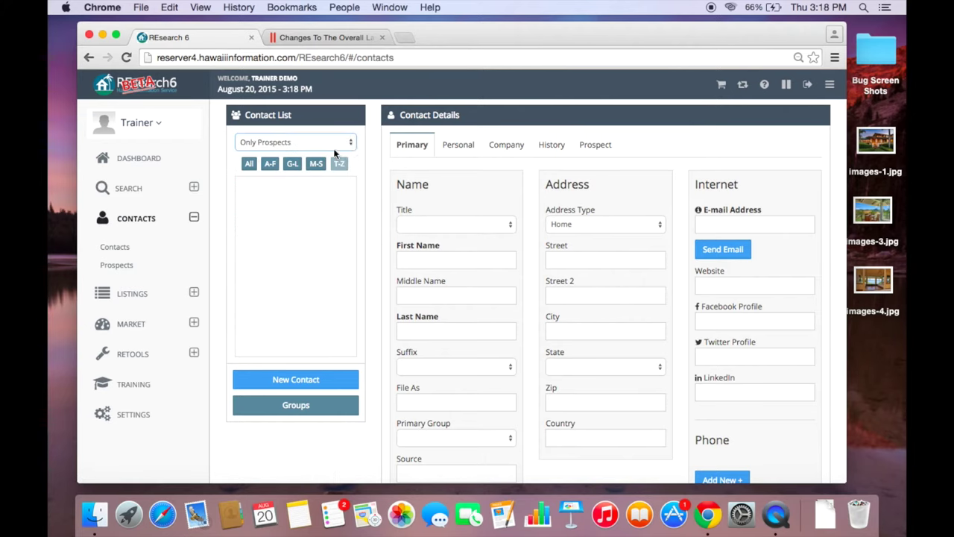
{"action": "left_click", "coordinate": [353, 144]}
{"action": "left_click", "coordinate": [314, 141]}
{"action": "left_click", "coordinate": [331, 144]}
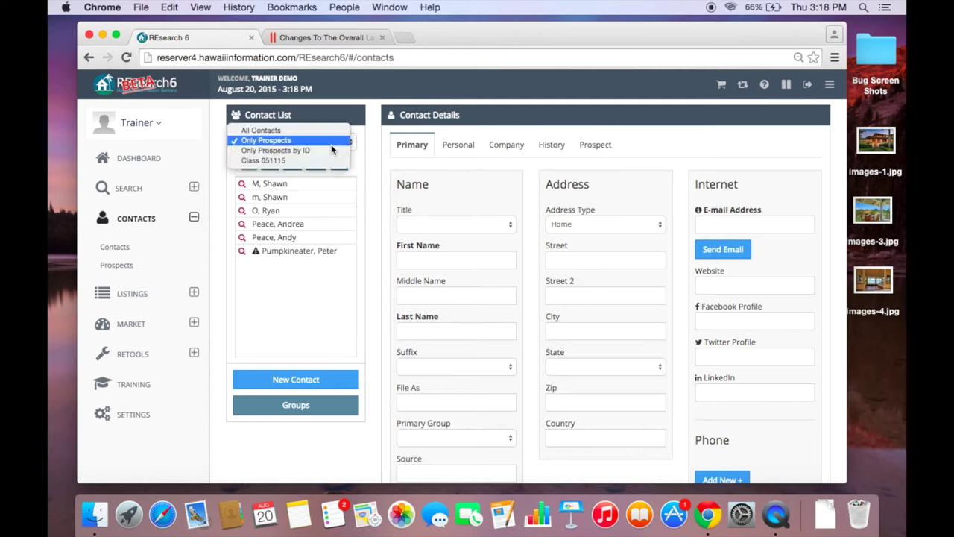
{"action": "left_click", "coordinate": [286, 131]}
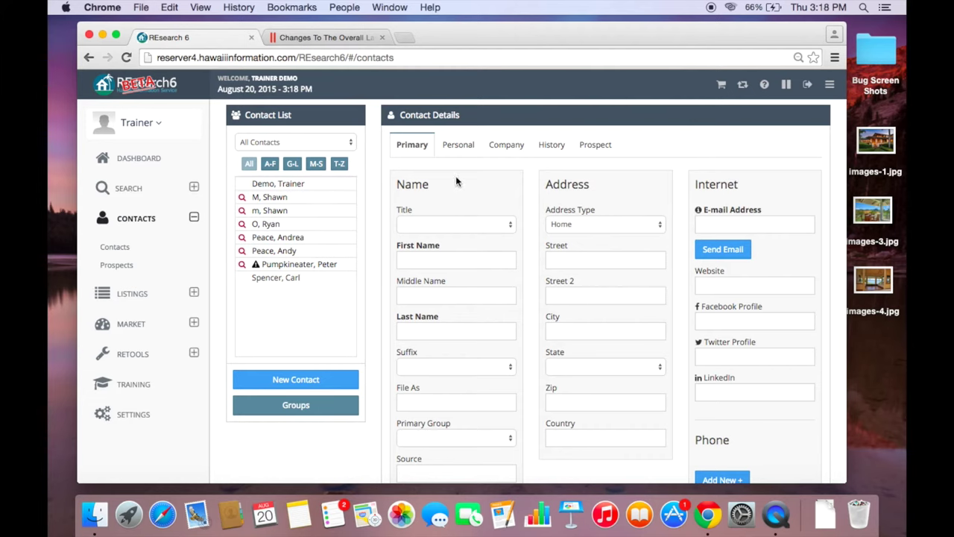
{"action": "scroll", "coordinate": [428, 288], "scroll_direction": "down", "scroll_amount": 3}
{"action": "scroll", "coordinate": [427, 288], "scroll_direction": "up", "scroll_amount": 3}
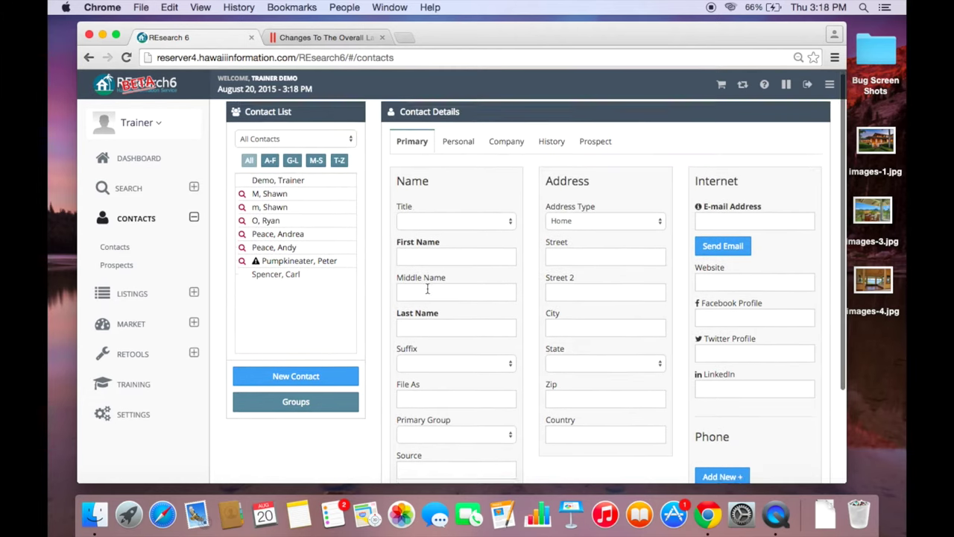
{"action": "scroll", "coordinate": [427, 289], "scroll_direction": "down", "scroll_amount": 3}
- Start a new contact and fill in the first name, last name and e-mail address
{"action": "left_click", "coordinate": [272, 259]}
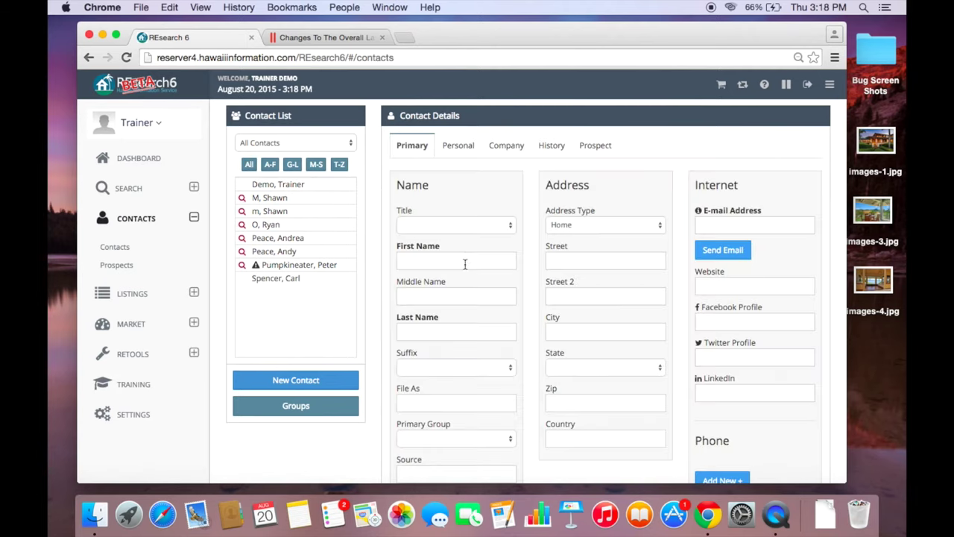
{"action": "left_click", "coordinate": [464, 262]}
{"action": "left_click", "coordinate": [456, 296]}
{"action": "left_click", "coordinate": [456, 332]}
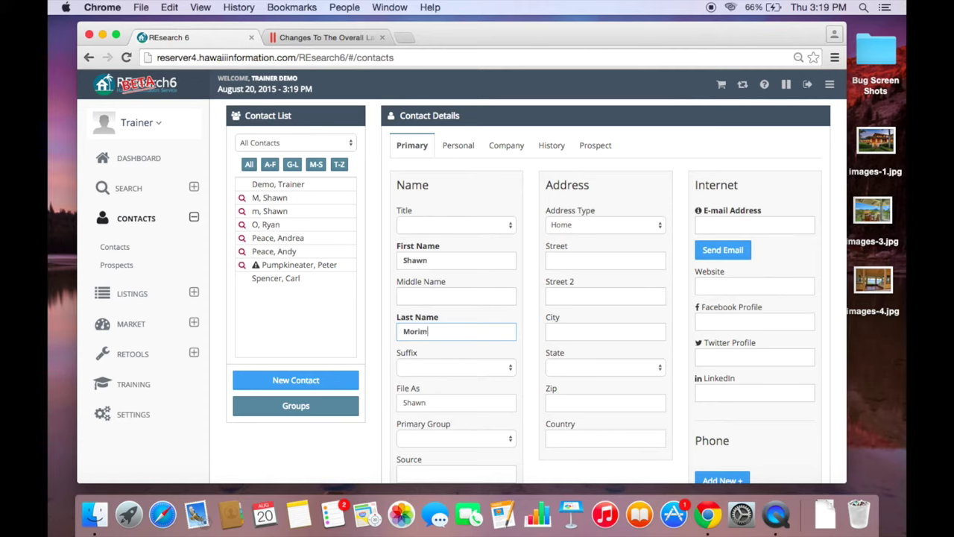
{"action": "left_click", "coordinate": [729, 218]}
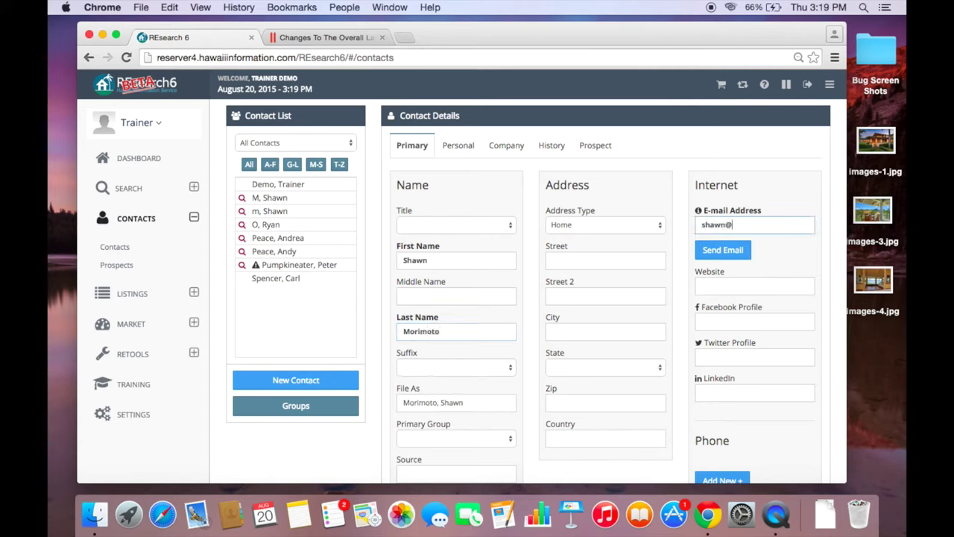
{"action": "scroll", "coordinate": [576, 309], "scroll_direction": "down", "scroll_amount": 1}
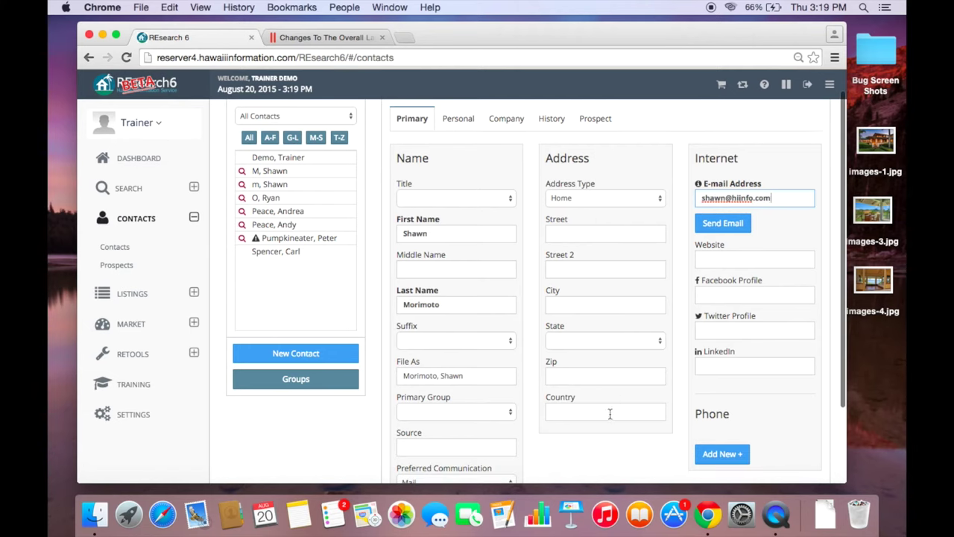
{"action": "scroll", "coordinate": [684, 335], "scroll_direction": "down", "scroll_amount": 4}
{"action": "scroll", "coordinate": [641, 291], "scroll_direction": "up", "scroll_amount": 5}
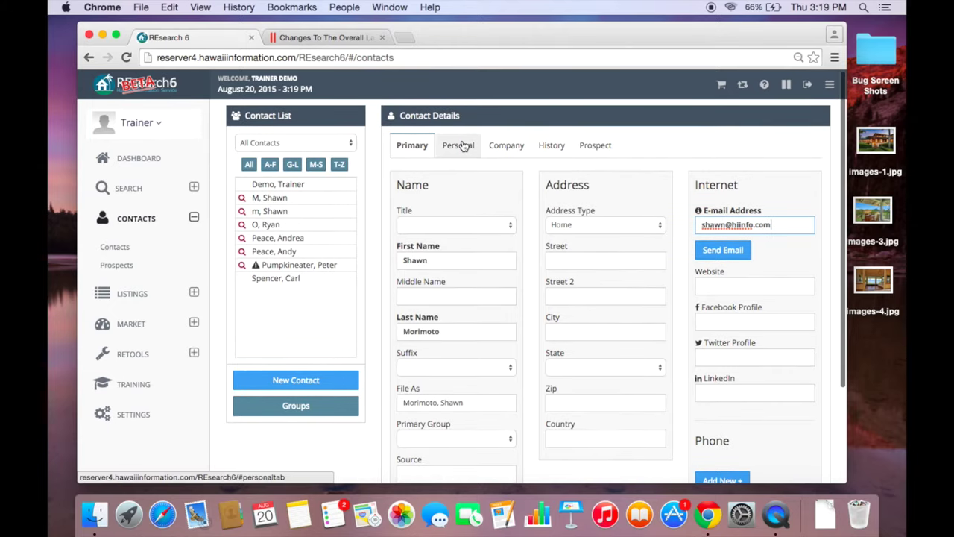
- Review the contact's Personal and Company details, then return to the primary details
{"action": "left_click", "coordinate": [461, 146]}
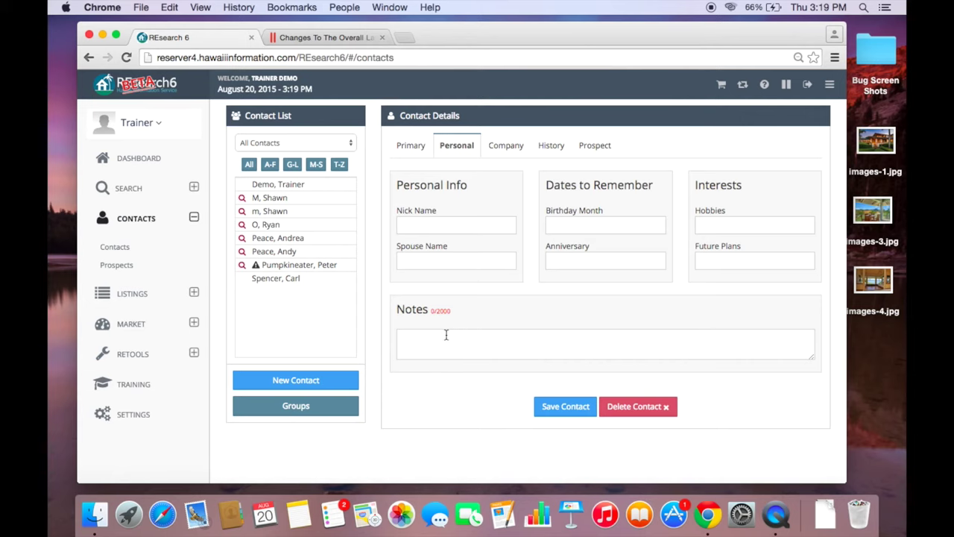
{"action": "left_click", "coordinate": [514, 146]}
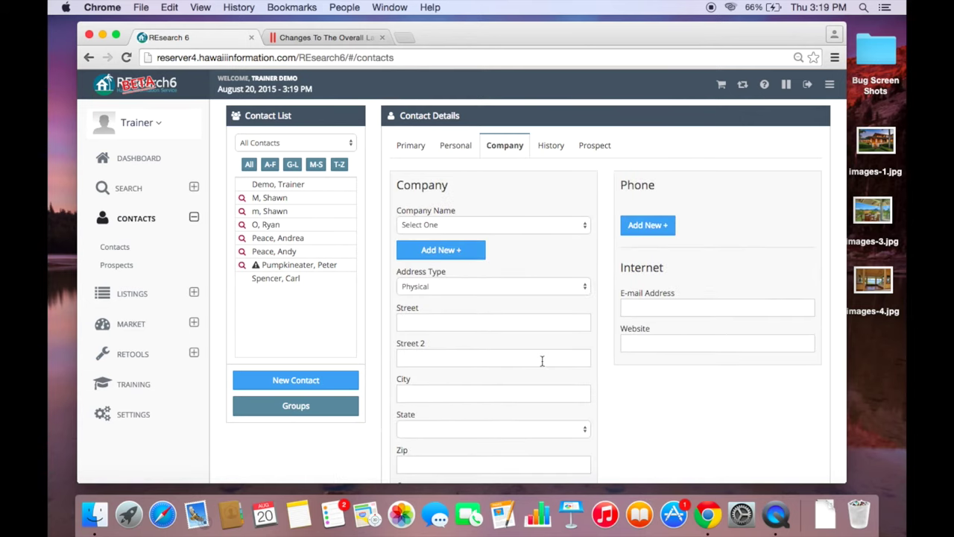
{"action": "scroll", "coordinate": [542, 361], "scroll_direction": "down", "scroll_amount": 2}
{"action": "scroll", "coordinate": [542, 361], "scroll_direction": "up", "scroll_amount": 2}
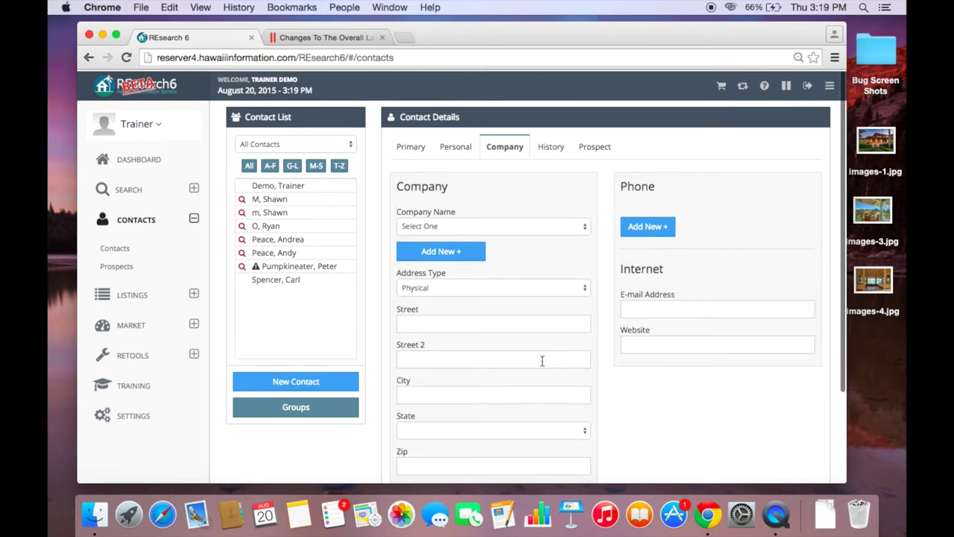
{"action": "scroll", "coordinate": [542, 361], "scroll_direction": "down", "scroll_amount": 3}
{"action": "scroll", "coordinate": [542, 361], "scroll_direction": "up", "scroll_amount": 3}
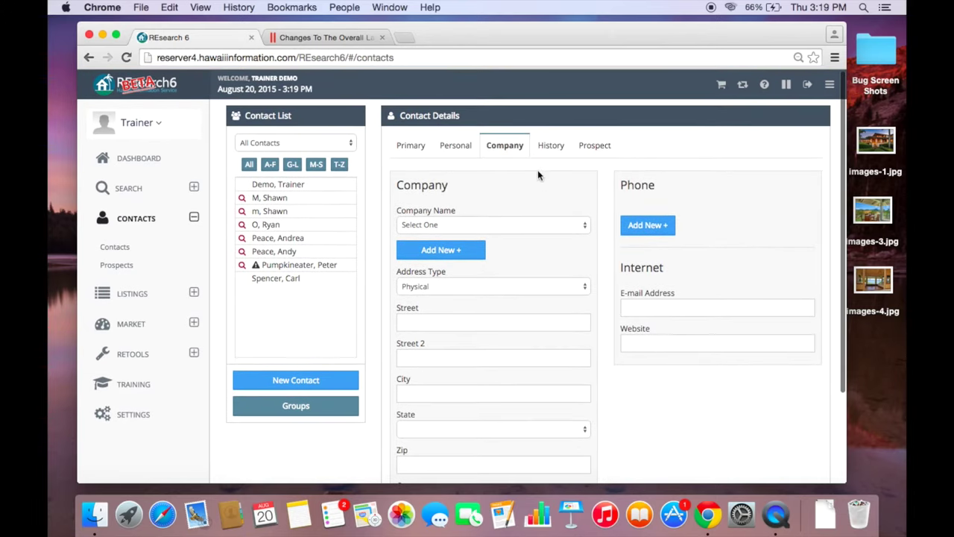
{"action": "left_click", "coordinate": [412, 145]}
{"action": "scroll", "coordinate": [530, 255], "scroll_direction": "down", "scroll_amount": 3}
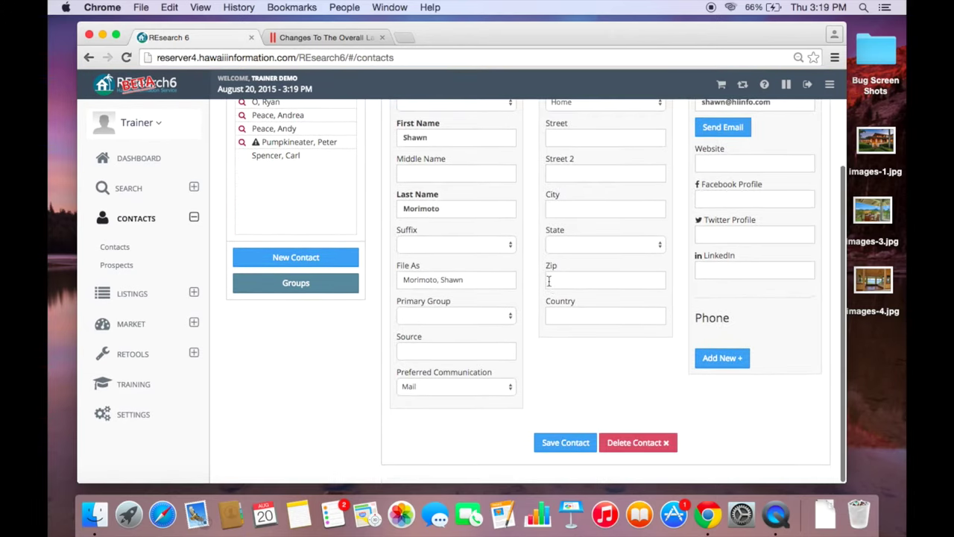
- Save the new contact, dismiss the confirmation, and view its prospect searches
{"action": "left_click", "coordinate": [565, 443]}
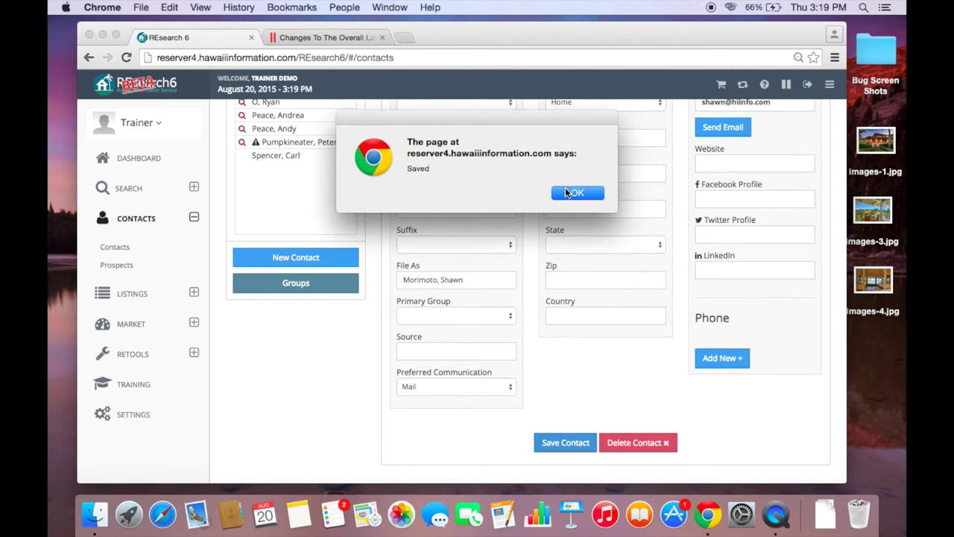
{"action": "left_click", "coordinate": [566, 189]}
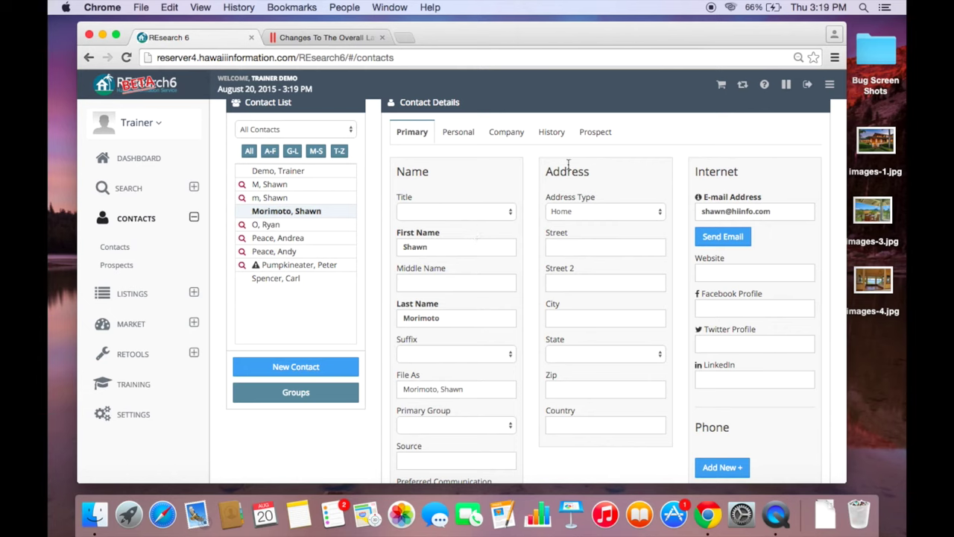
{"action": "left_click", "coordinate": [594, 132]}
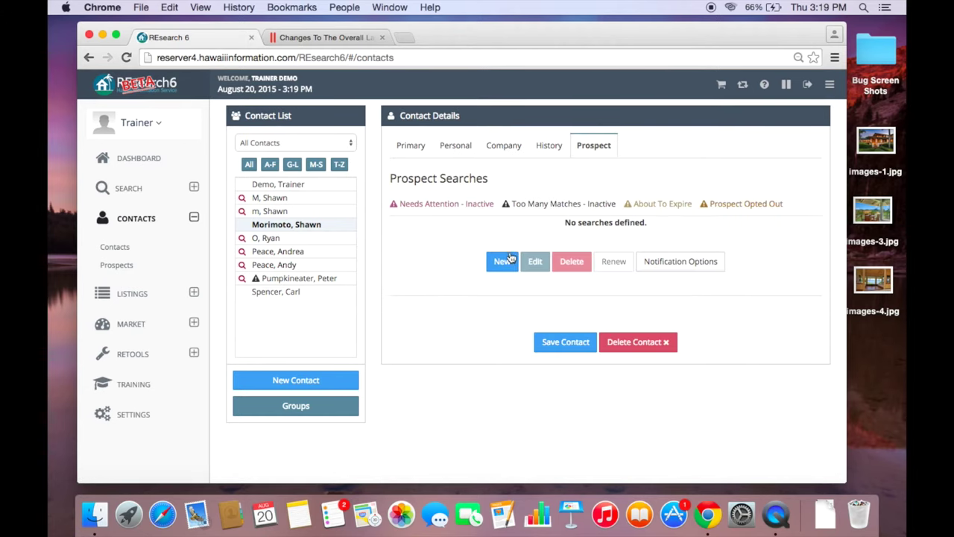
- Start a new prospect search with Taxkey 4-4-4, Active status and Residential type
{"action": "left_click", "coordinate": [502, 263]}
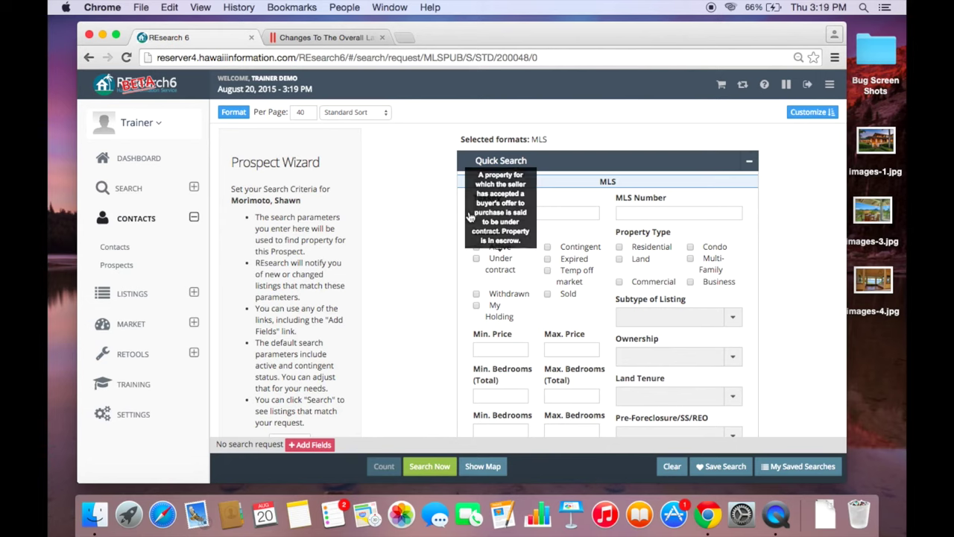
{"action": "left_click", "coordinate": [501, 214]}
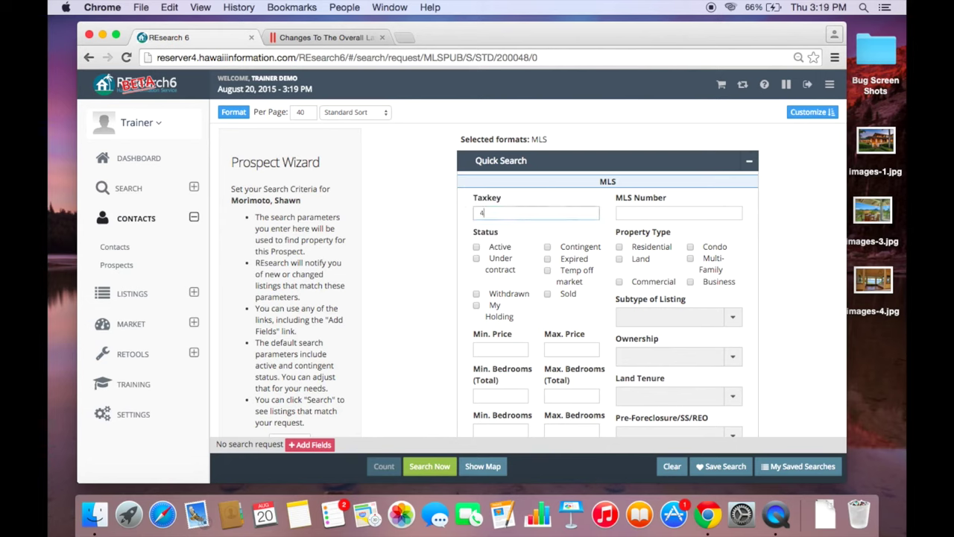
{"action": "left_click", "coordinate": [476, 247]}
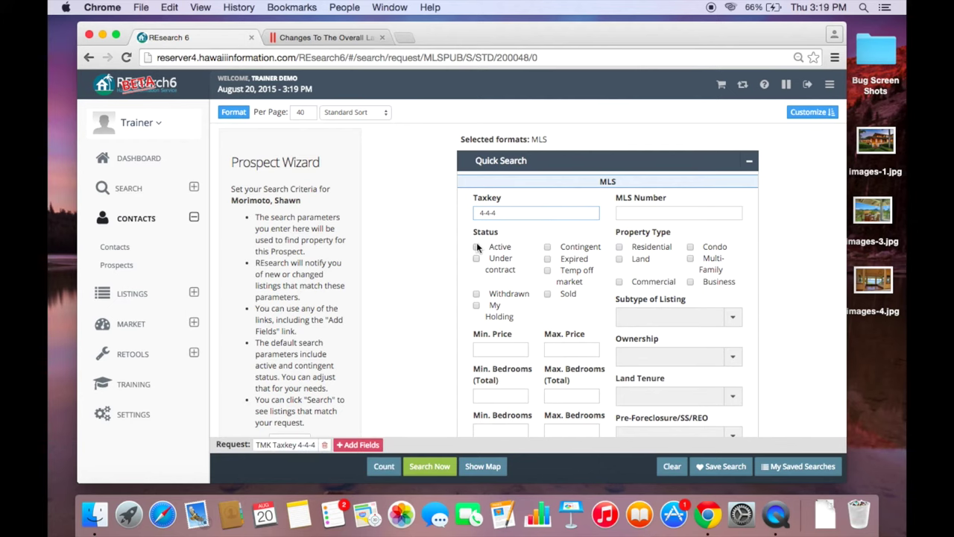
{"action": "left_click", "coordinate": [619, 246]}
{"action": "scroll", "coordinate": [478, 246], "scroll_direction": "down", "scroll_amount": 5}
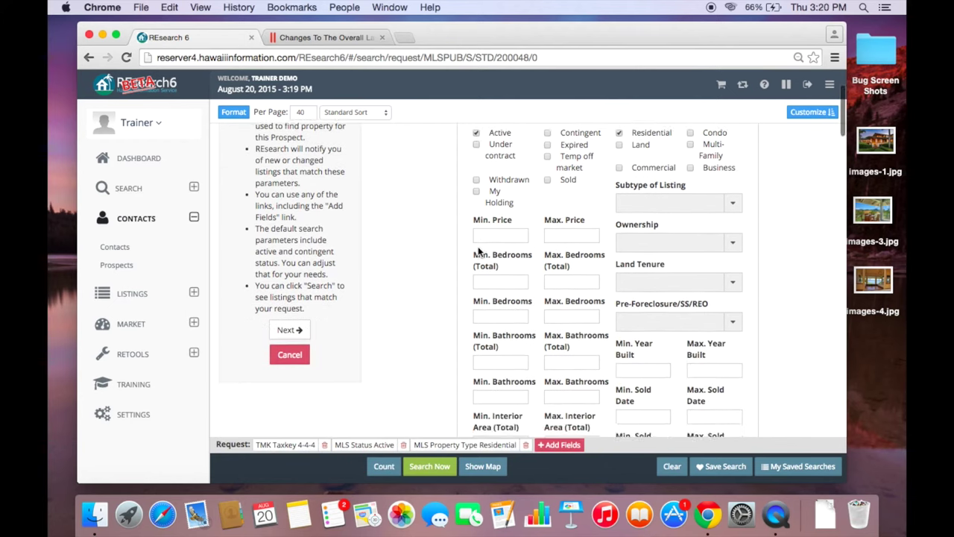
{"action": "scroll", "coordinate": [477, 246], "scroll_direction": "up", "scroll_amount": 5}
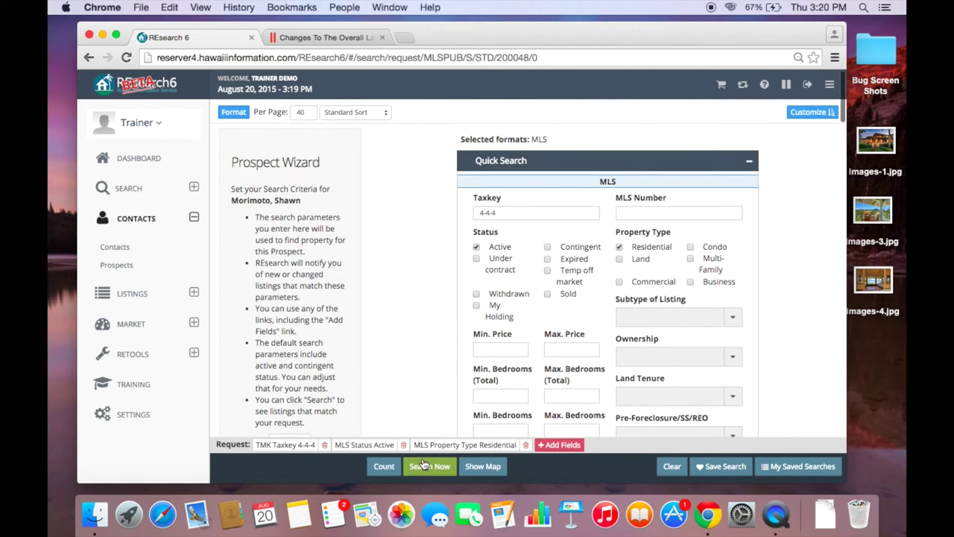
- Run the prospect search, review the results, and advance to the Ready To Save Prospect page
{"action": "left_click", "coordinate": [424, 465]}
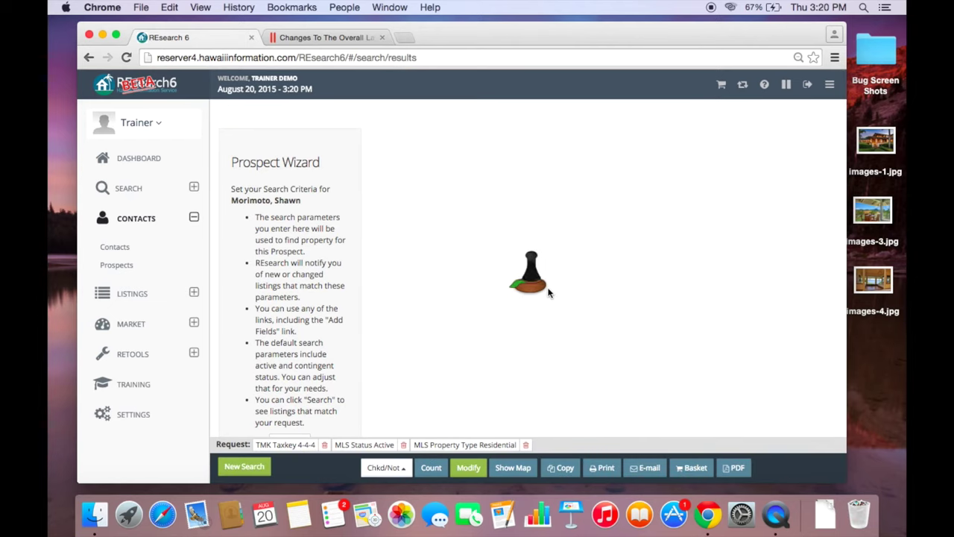
{"action": "scroll", "coordinate": [549, 293], "scroll_direction": "down", "scroll_amount": 1}
{"action": "scroll", "coordinate": [548, 292], "scroll_direction": "down", "scroll_amount": 2}
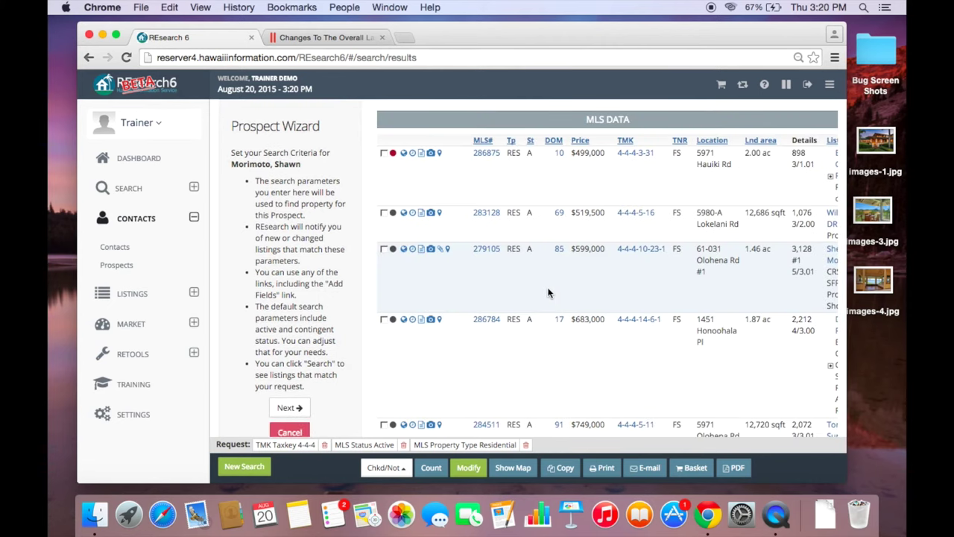
{"action": "scroll", "coordinate": [548, 292], "scroll_direction": "up", "scroll_amount": 3}
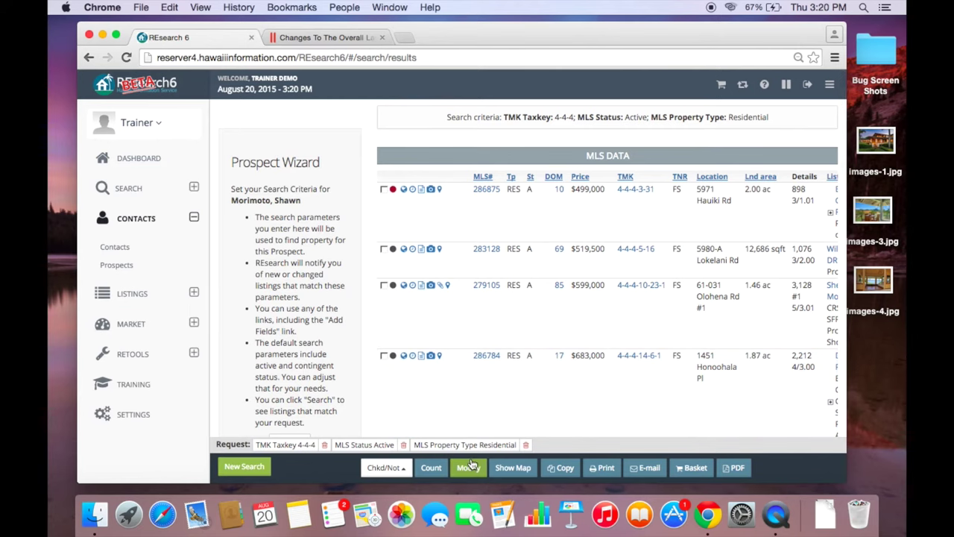
{"action": "scroll", "coordinate": [417, 379], "scroll_direction": "down", "scroll_amount": 3}
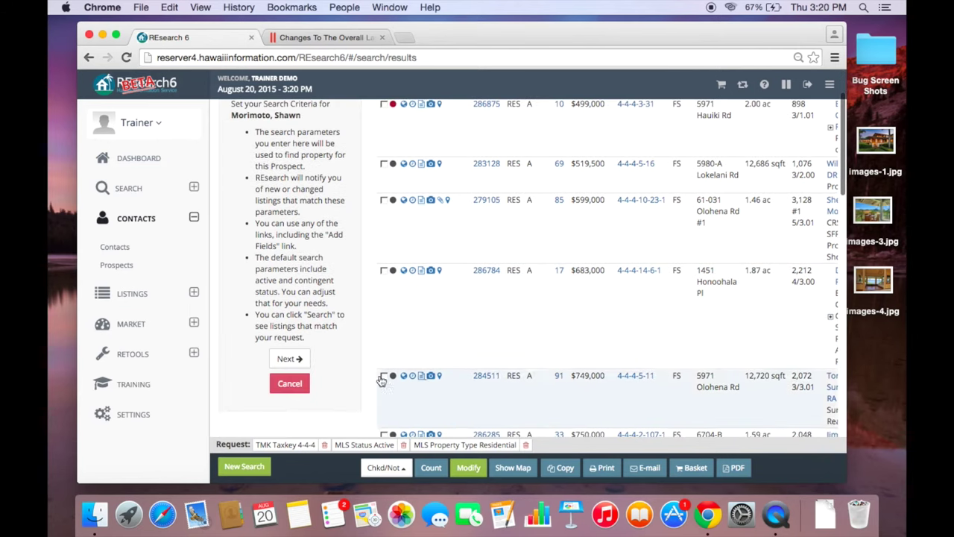
{"action": "left_click", "coordinate": [296, 359]}
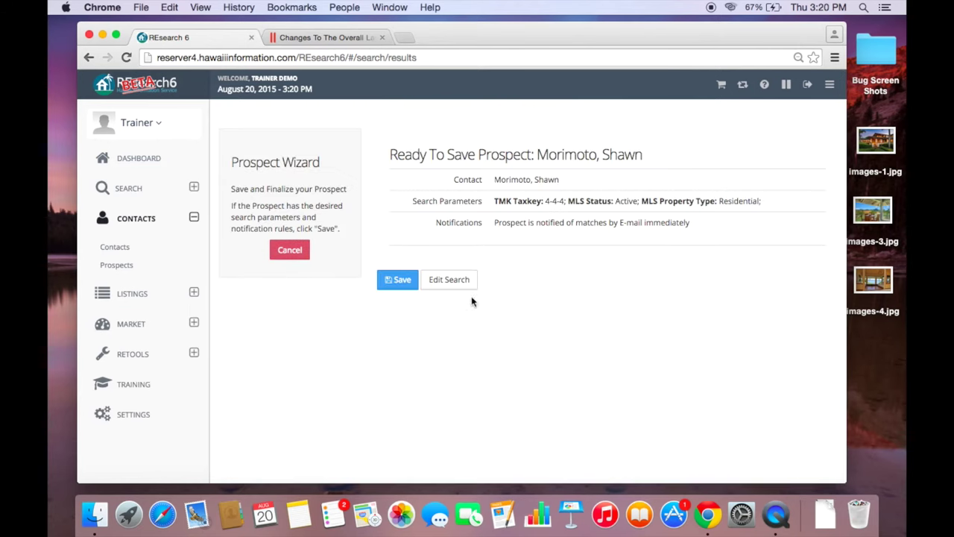
- Save the prospect search matching 18 listings and return to the contacts list
{"action": "left_click", "coordinate": [398, 280]}
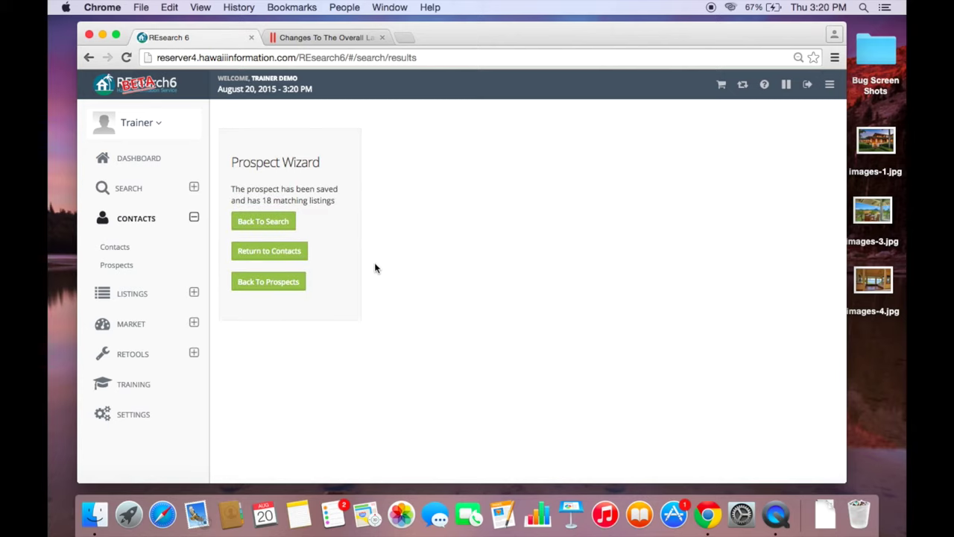
{"action": "left_click", "coordinate": [263, 259]}
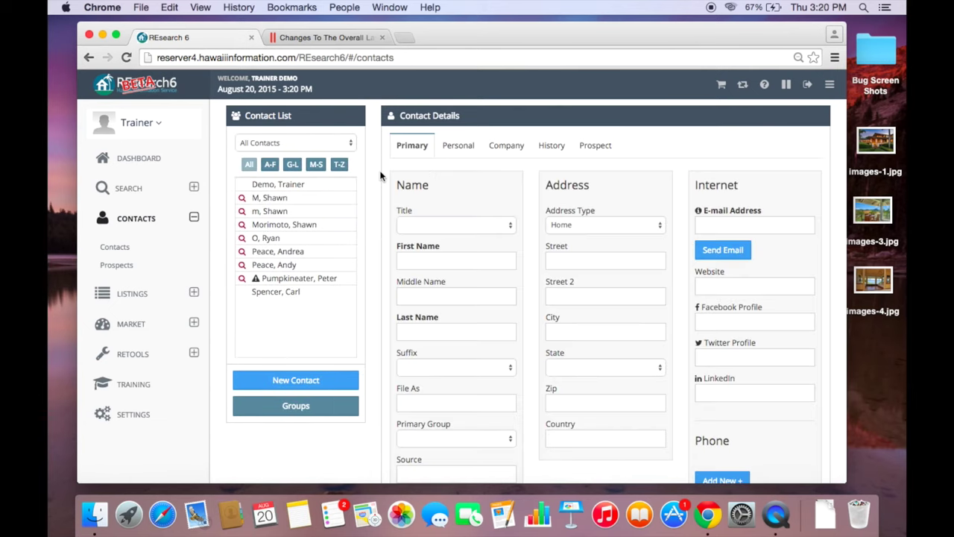
- Open the Prospects list, scroll through its saved searches, and check the first row's Edit actions
{"action": "left_click", "coordinate": [128, 265]}
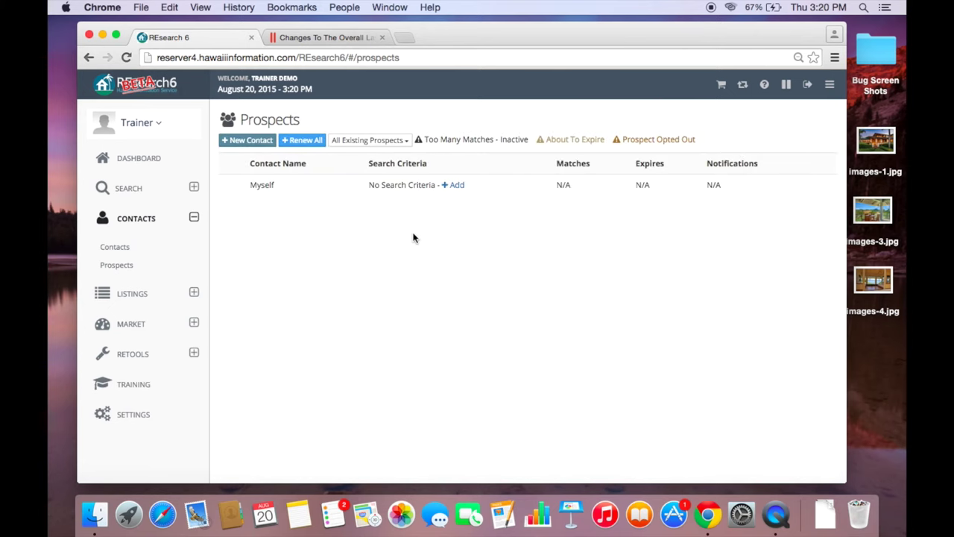
{"action": "scroll", "coordinate": [414, 238], "scroll_direction": "down", "scroll_amount": 3}
{"action": "scroll", "coordinate": [414, 237], "scroll_direction": "down", "scroll_amount": 2}
{"action": "scroll", "coordinate": [414, 238], "scroll_direction": "up", "scroll_amount": 4}
{"action": "scroll", "coordinate": [415, 234], "scroll_direction": "down", "scroll_amount": 4}
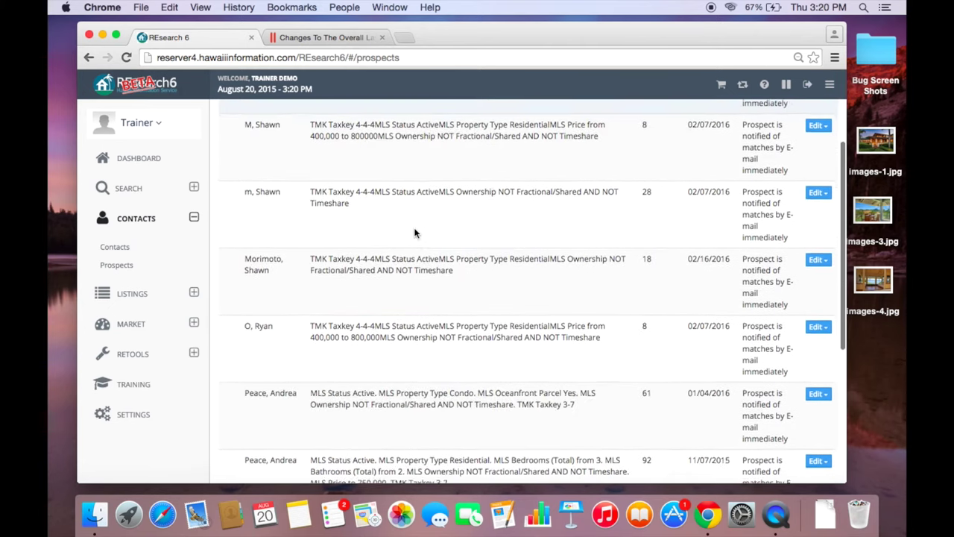
{"action": "scroll", "coordinate": [416, 233], "scroll_direction": "up", "scroll_amount": 5}
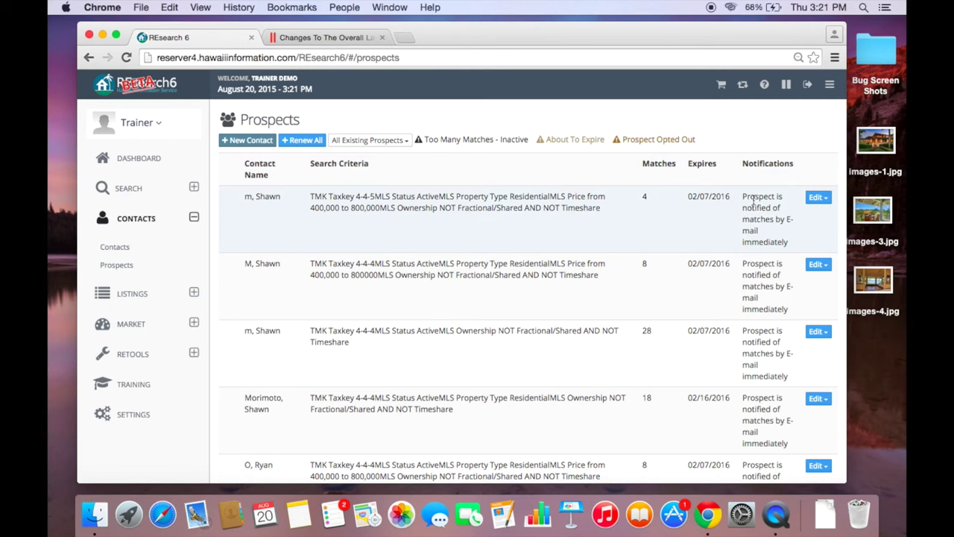
{"action": "left_click", "coordinate": [817, 202]}
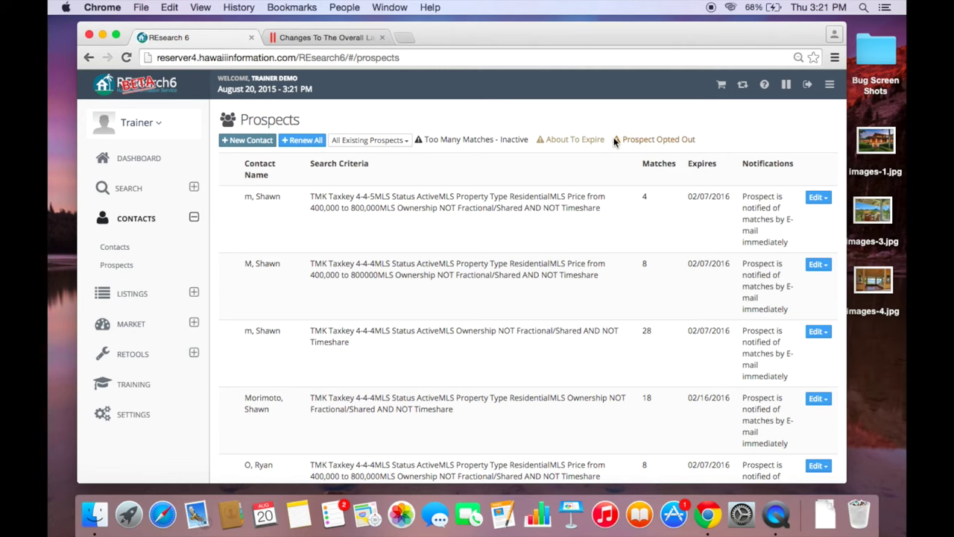
{"action": "scroll", "coordinate": [615, 142], "scroll_direction": "down", "scroll_amount": 2}
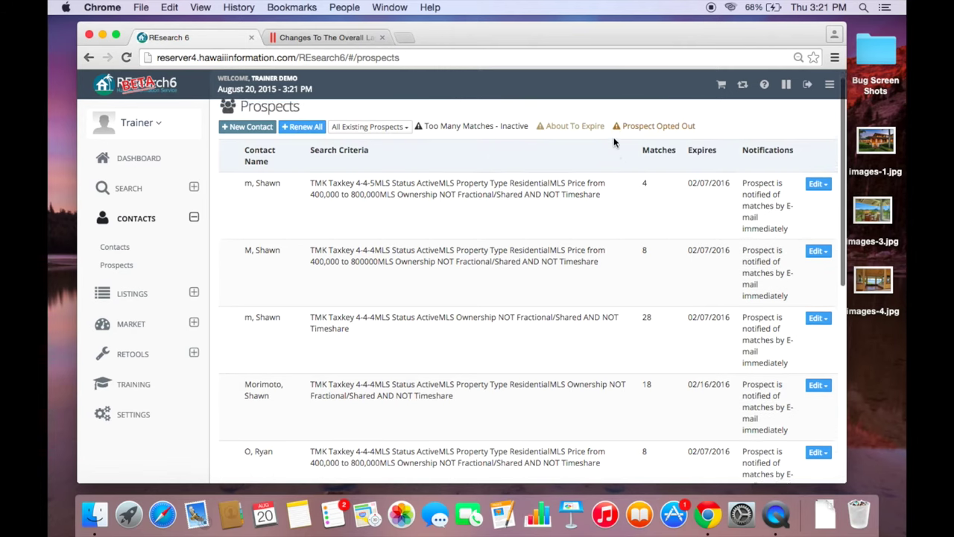
{"action": "scroll", "coordinate": [615, 142], "scroll_direction": "up", "scroll_amount": 2}
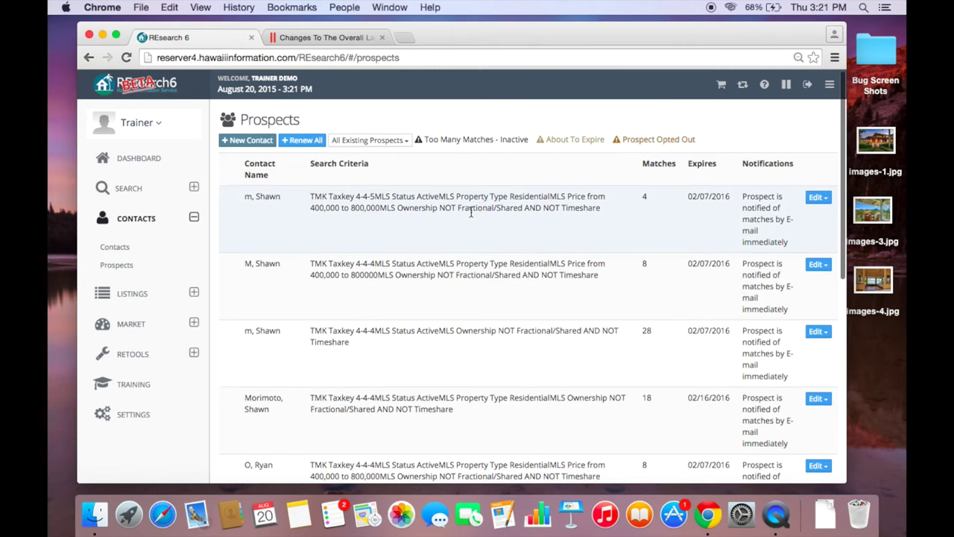
{"action": "scroll", "coordinate": [469, 211], "scroll_direction": "down", "scroll_amount": 2}
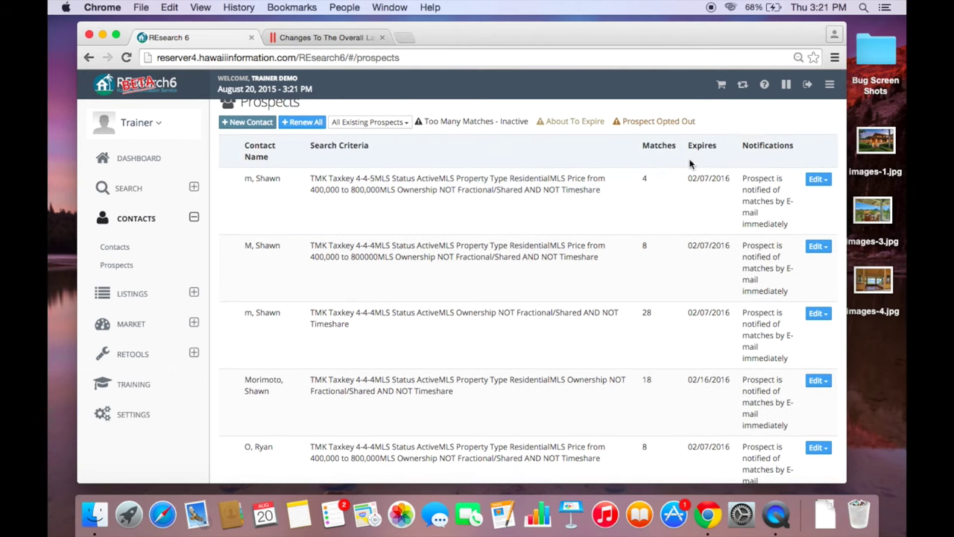
- Add another search for the contact: Taxkey 4-4-5, Active, Residential and Business, minimum price 500,000
{"action": "left_click", "coordinate": [817, 181]}
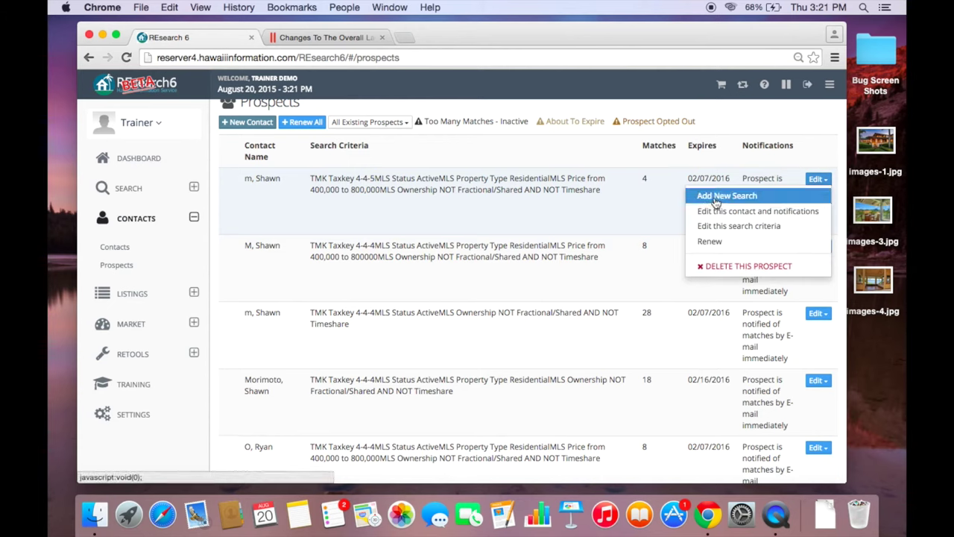
{"action": "left_click", "coordinate": [716, 197]}
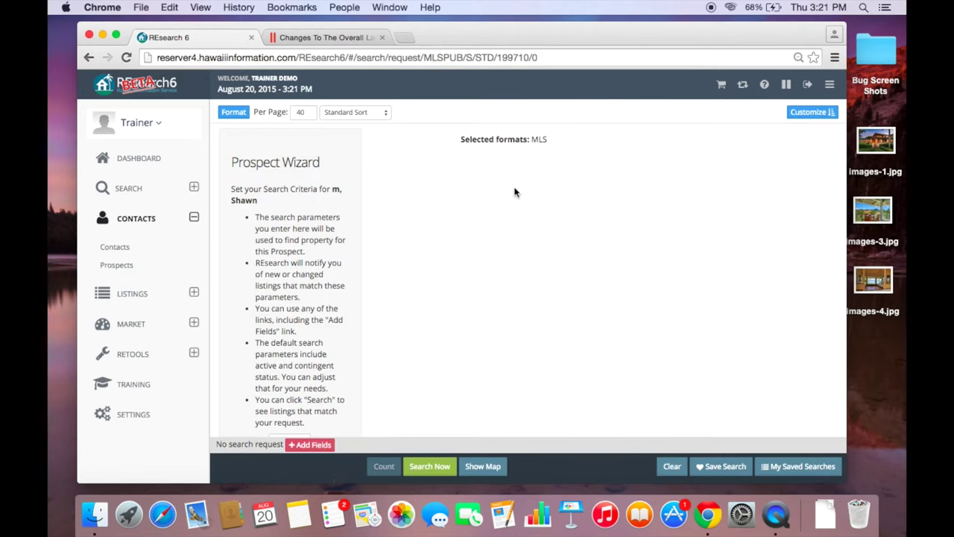
{"action": "left_click", "coordinate": [506, 211]}
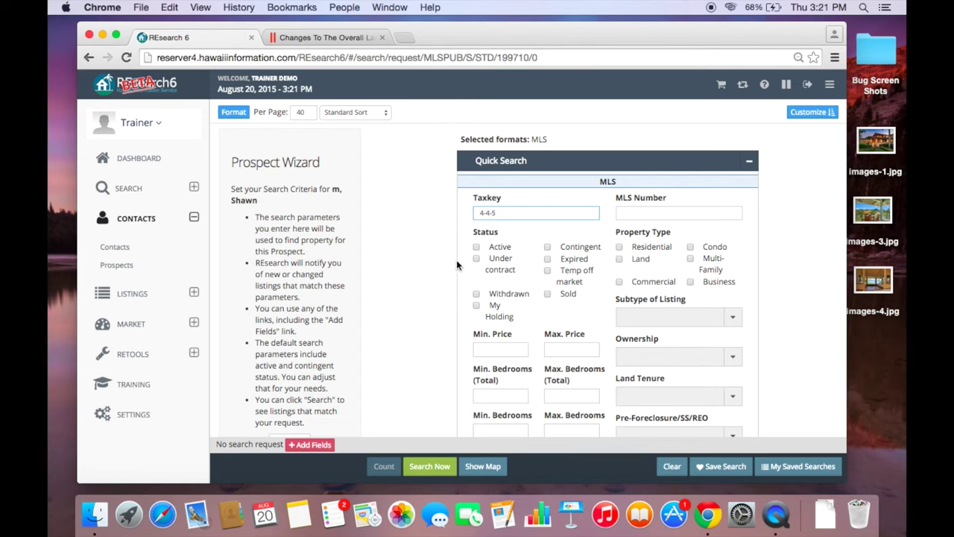
{"action": "left_click", "coordinate": [477, 247]}
{"action": "left_click", "coordinate": [620, 247]}
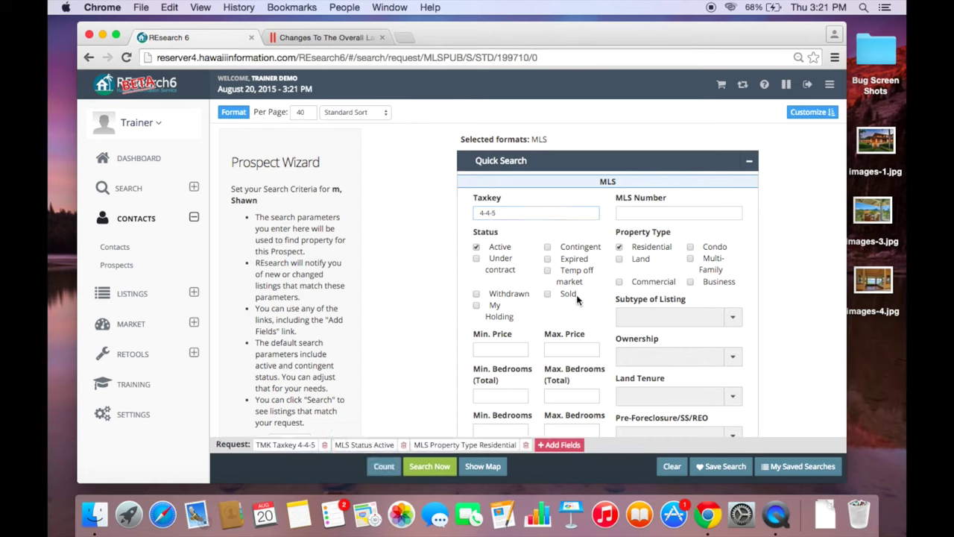
{"action": "left_click", "coordinate": [666, 319]}
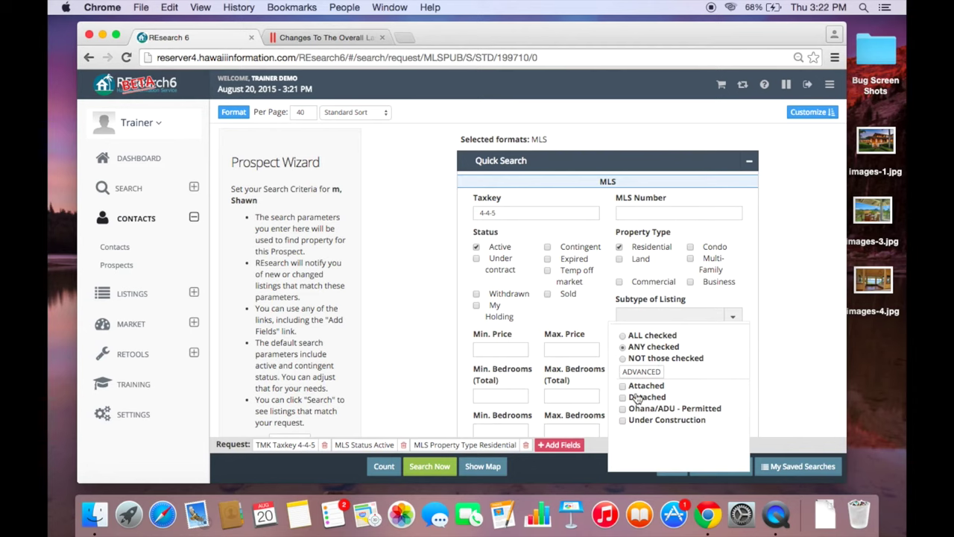
{"action": "left_click", "coordinate": [714, 284]}
{"action": "left_click", "coordinate": [525, 346]}
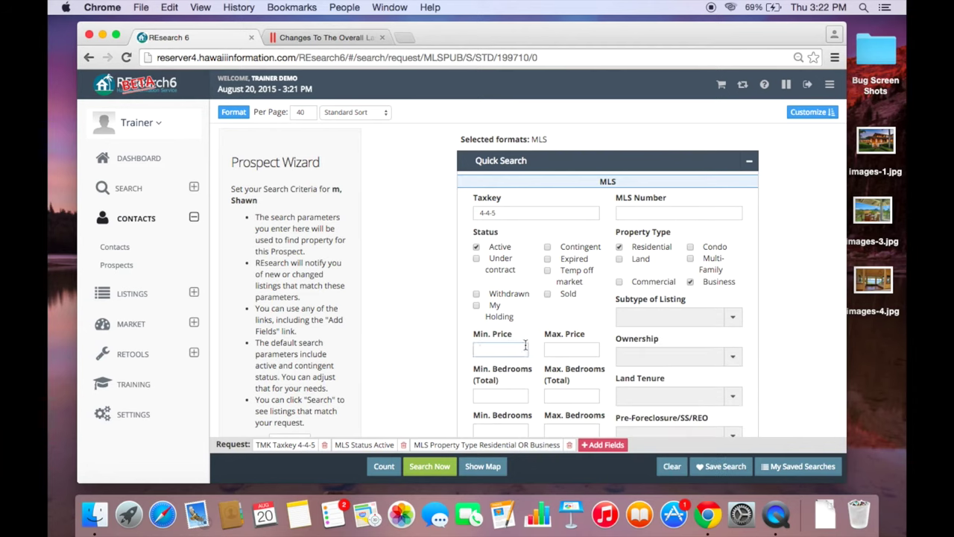
{"action": "type", "text": "500,000"}
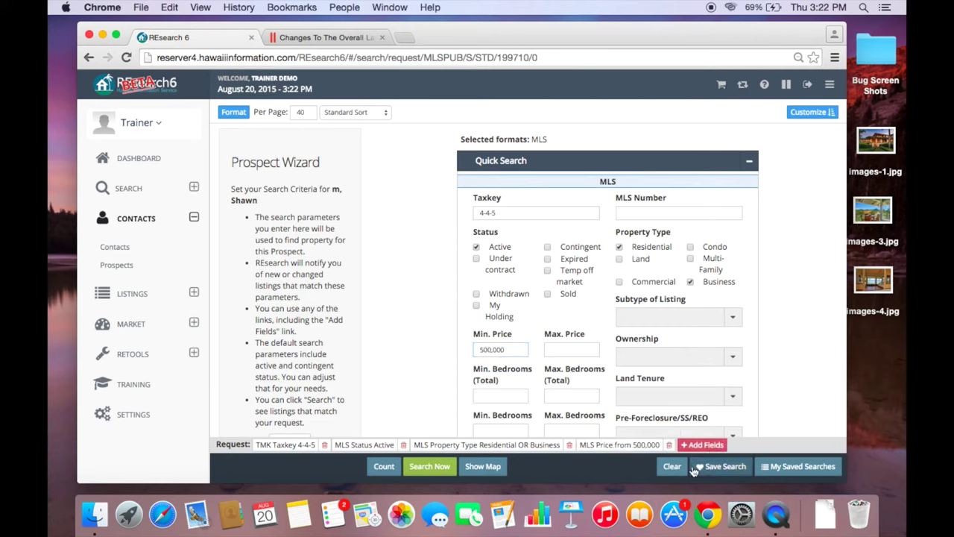
- Count the 7 matching listings, save the prospect search, and return to Prospects
{"action": "left_click", "coordinate": [380, 467]}
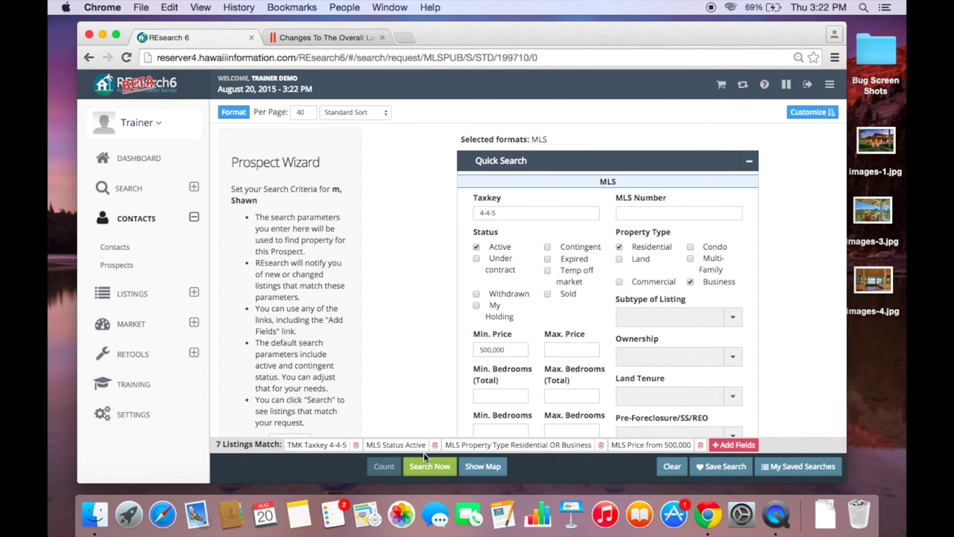
{"action": "scroll", "coordinate": [522, 382], "scroll_direction": "down", "scroll_amount": 5}
{"action": "scroll", "coordinate": [448, 342], "scroll_direction": "up", "scroll_amount": 1}
{"action": "left_click", "coordinate": [283, 312]}
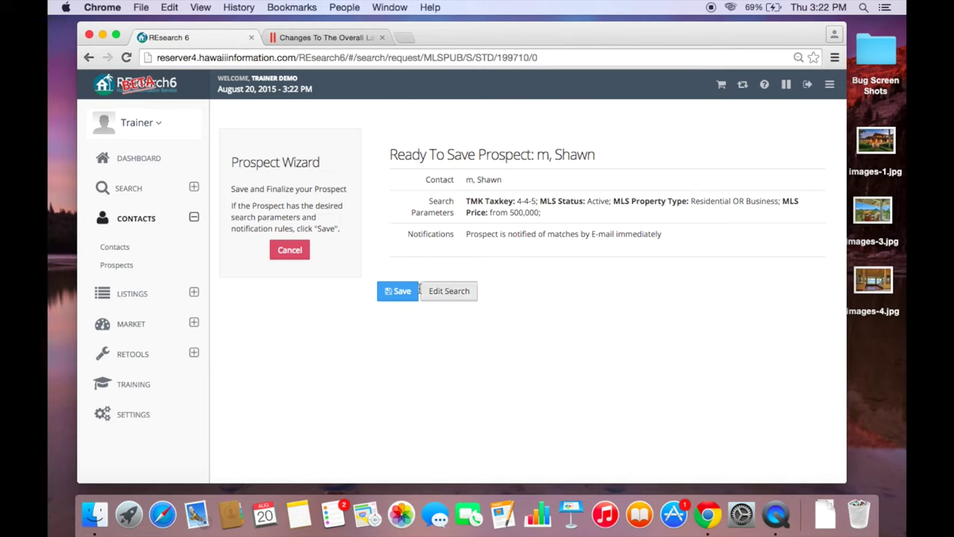
{"action": "left_click", "coordinate": [398, 291]}
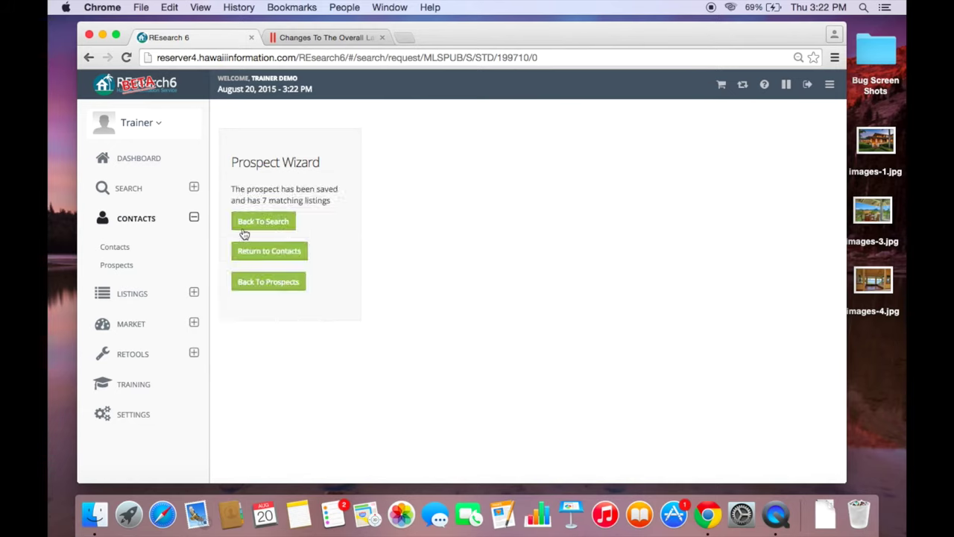
{"action": "left_click", "coordinate": [256, 282]}
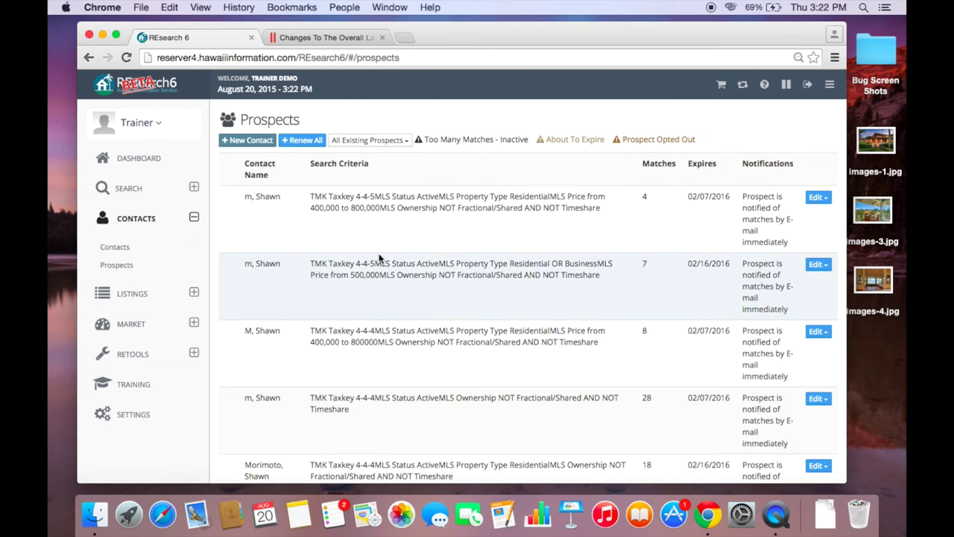
- Delete only the Taxkey 4-4-5 search priced 400,000 to 800,000, keeping the contact
{"action": "scroll", "coordinate": [395, 246], "scroll_direction": "down", "scroll_amount": 1}
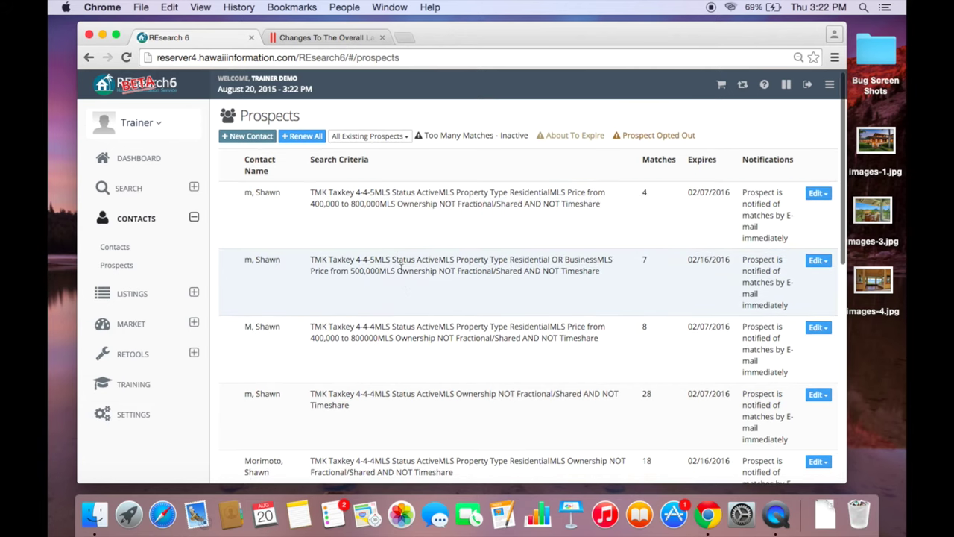
{"action": "left_click", "coordinate": [816, 196]}
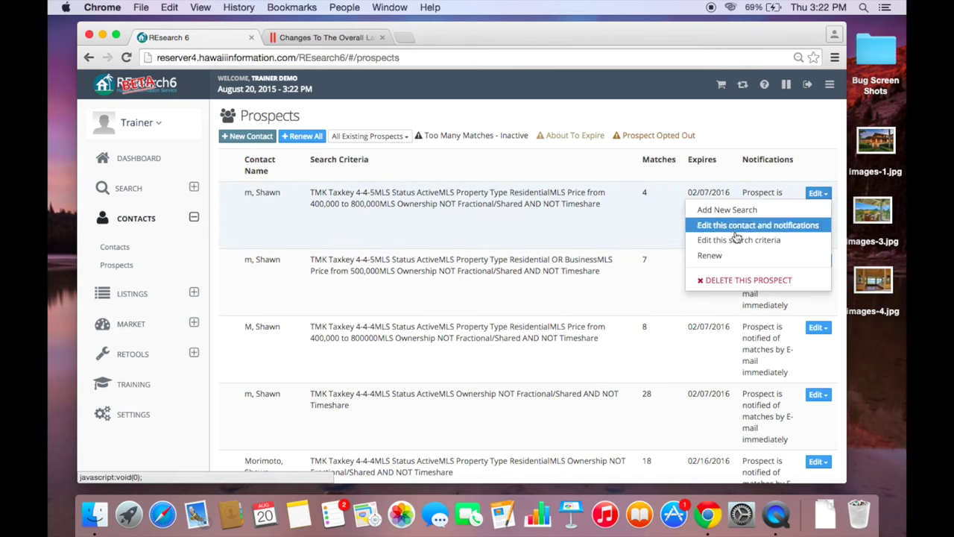
{"action": "left_click", "coordinate": [734, 282]}
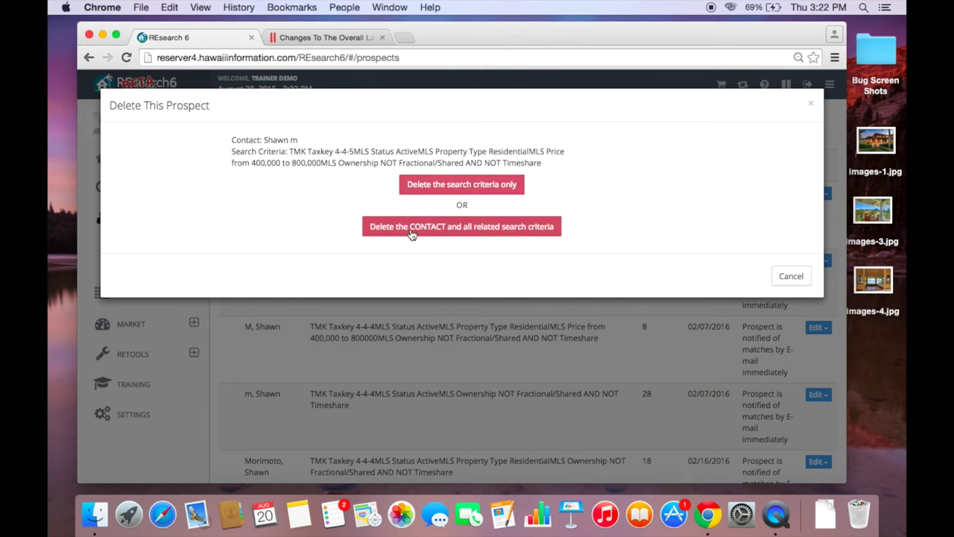
{"action": "left_click", "coordinate": [427, 188]}
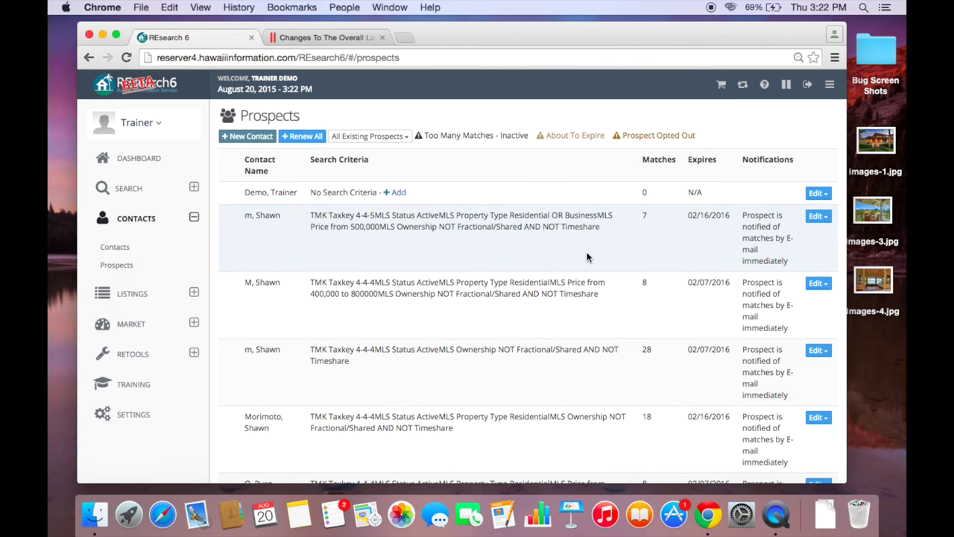
{"action": "scroll", "coordinate": [587, 257], "scroll_direction": "down", "scroll_amount": 5}
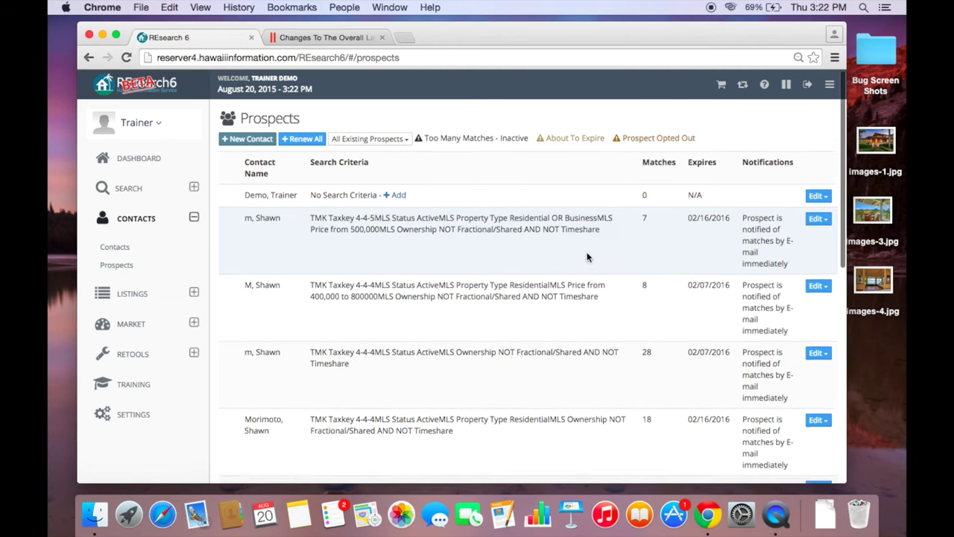
{"action": "scroll", "coordinate": [586, 257], "scroll_direction": "down", "scroll_amount": 5}
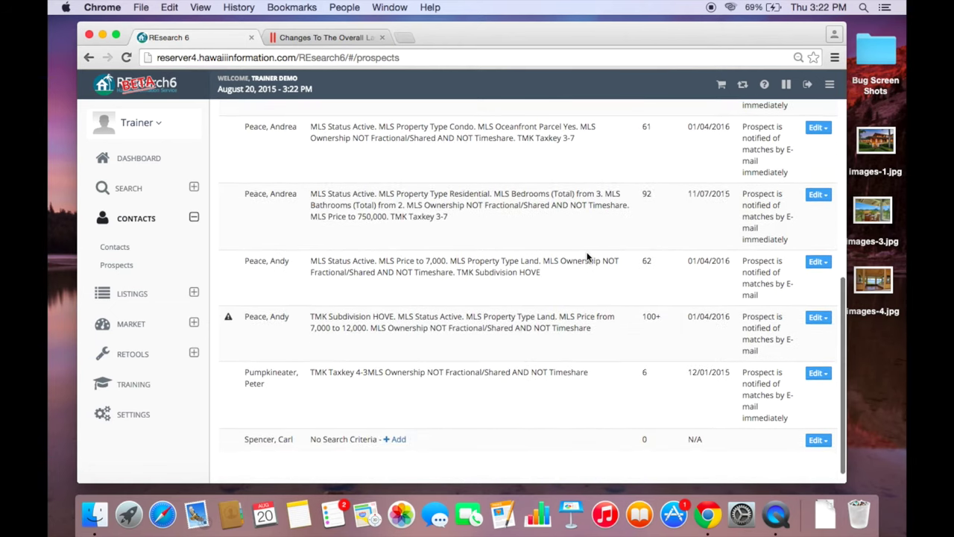
{"action": "scroll", "coordinate": [587, 257], "scroll_direction": "up", "scroll_amount": 6}
{"action": "scroll", "coordinate": [586, 257], "scroll_direction": "up", "scroll_amount": 4}
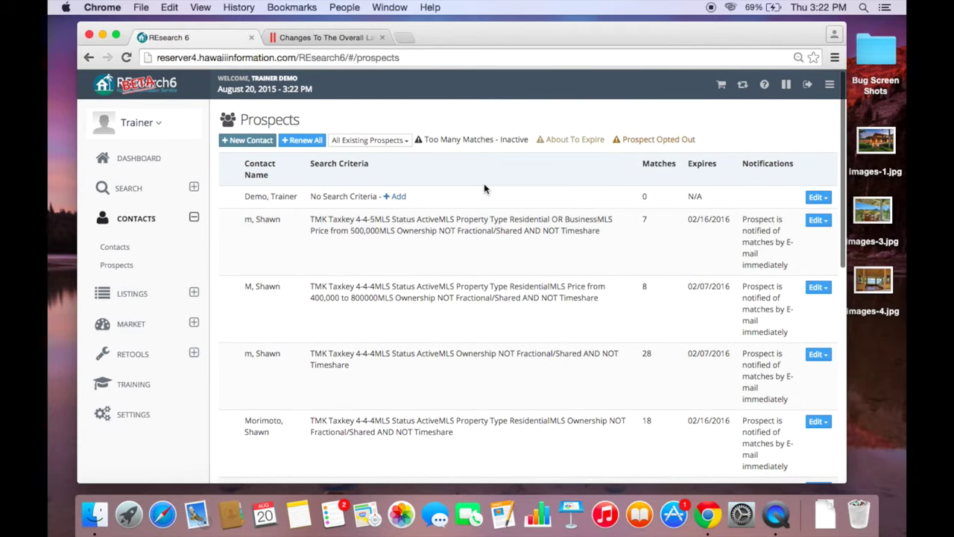
{"action": "left_click", "coordinate": [193, 292]}
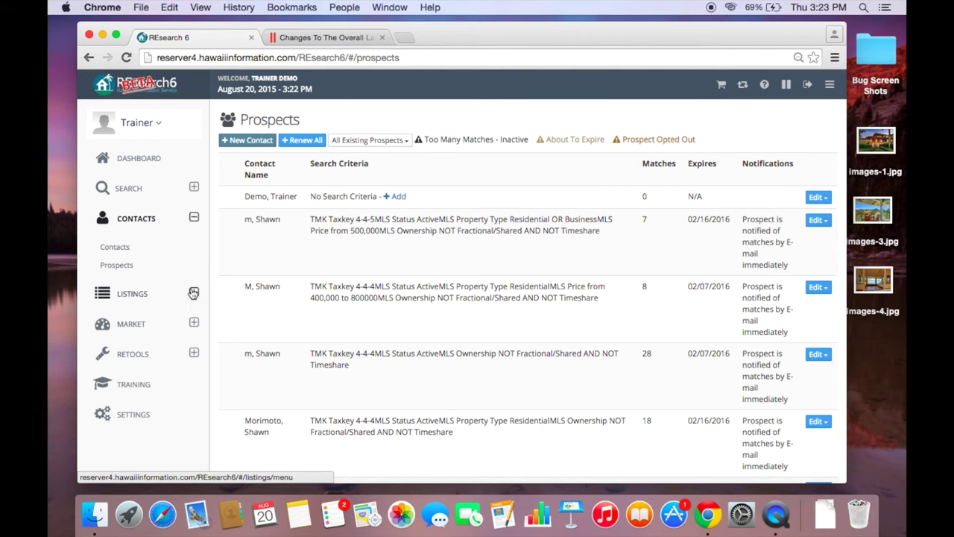
- Go to the Listings Menu and start a New Listing
{"action": "left_click", "coordinate": [126, 388]}
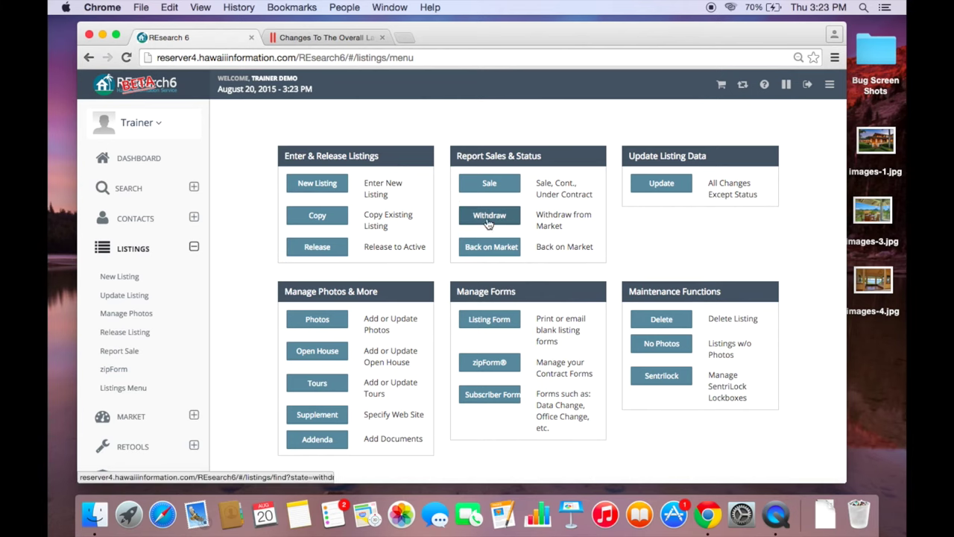
{"action": "left_click", "coordinate": [310, 189]}
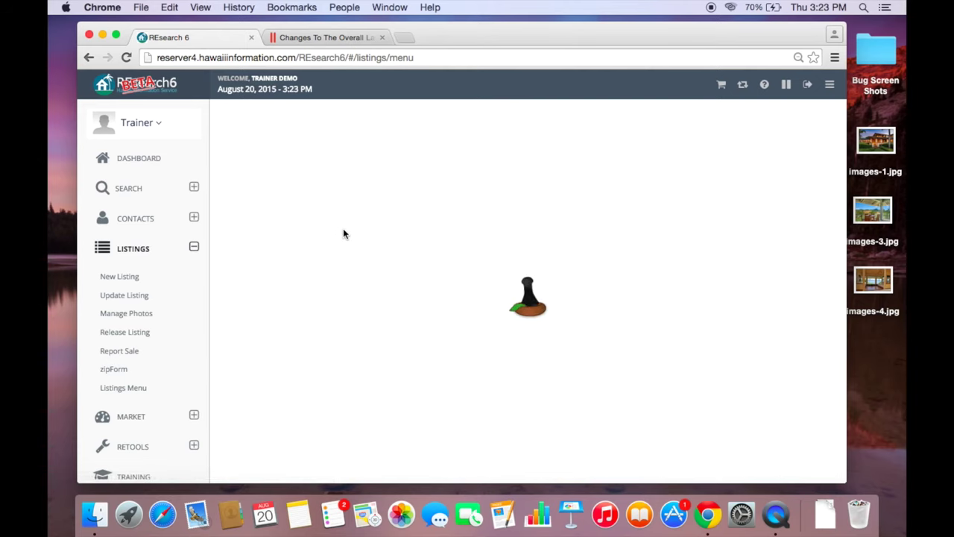
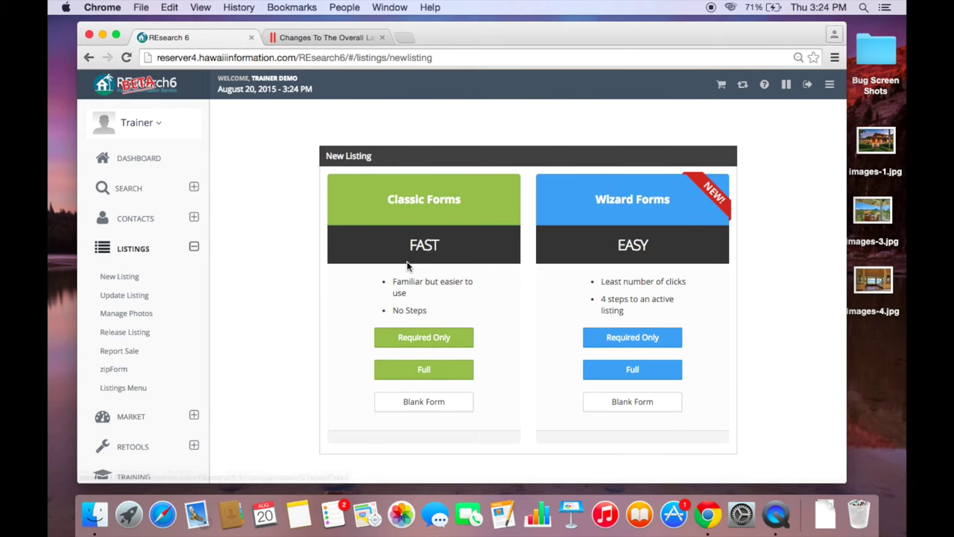
- Create a required-fields-only classic listing for Taxkey 4-4-4-4
{"action": "scroll", "coordinate": [408, 268], "scroll_direction": "down", "scroll_amount": 1}
{"action": "scroll", "coordinate": [408, 268], "scroll_direction": "up", "scroll_amount": 1}
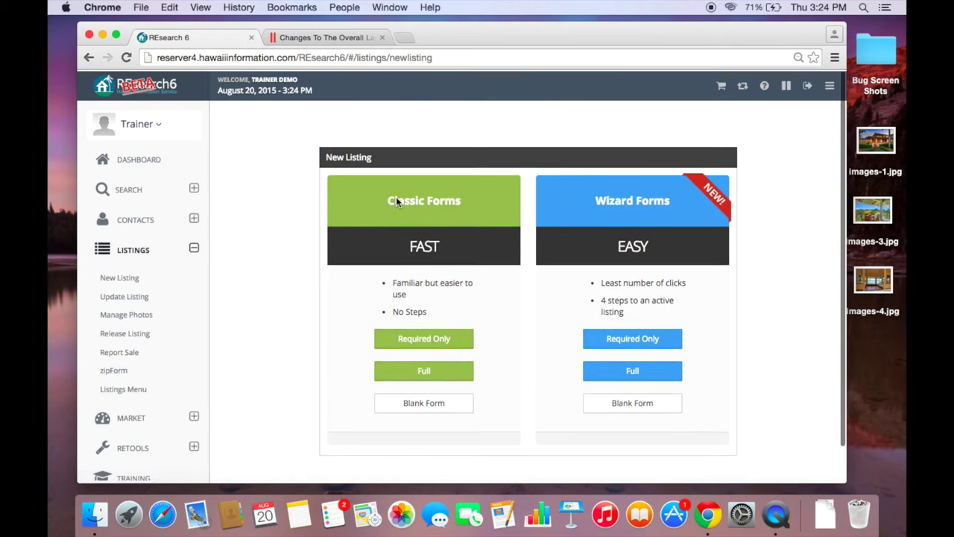
{"action": "left_click", "coordinate": [411, 340]}
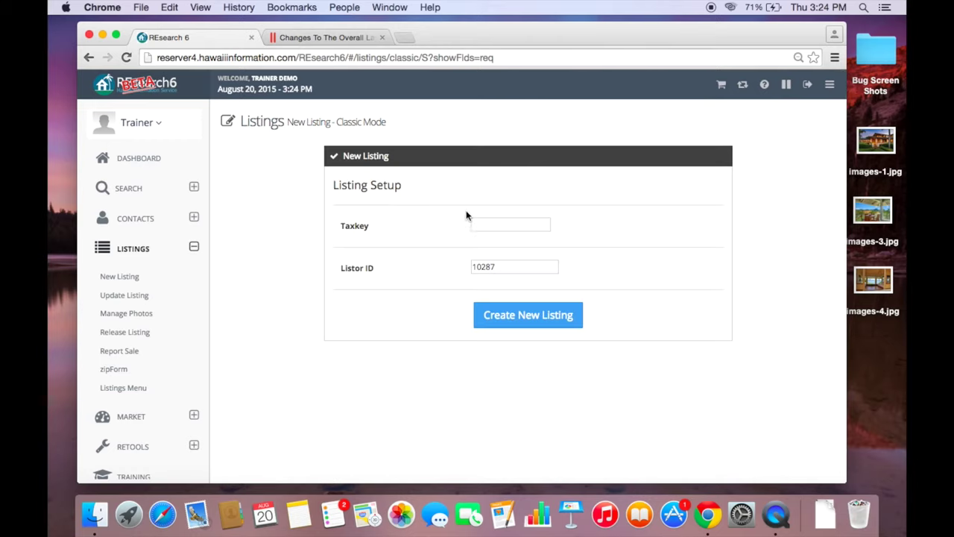
{"action": "left_click", "coordinate": [485, 220]}
{"action": "type", "text": "4-4-4-4"}
{"action": "left_click", "coordinate": [503, 313]}
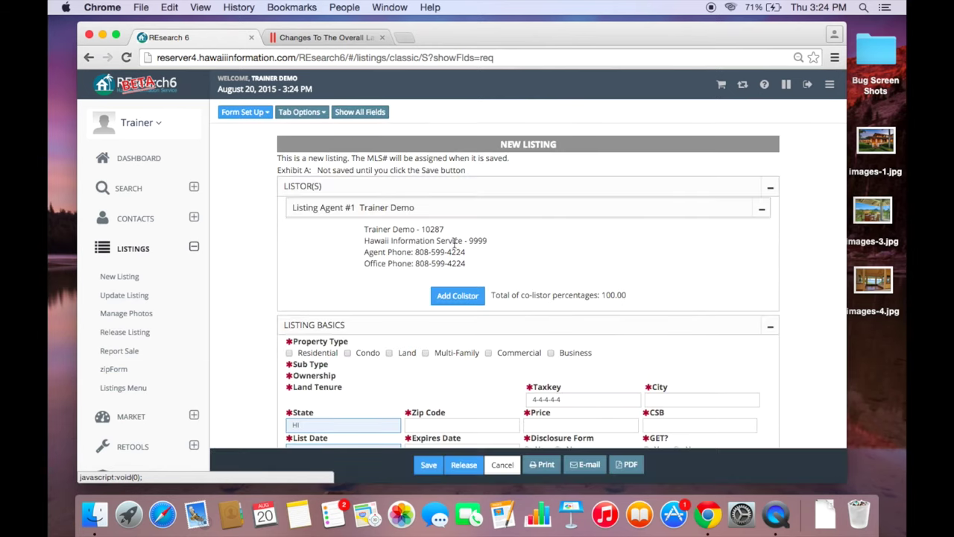
{"action": "scroll", "coordinate": [454, 242], "scroll_direction": "down", "scroll_amount": 3}
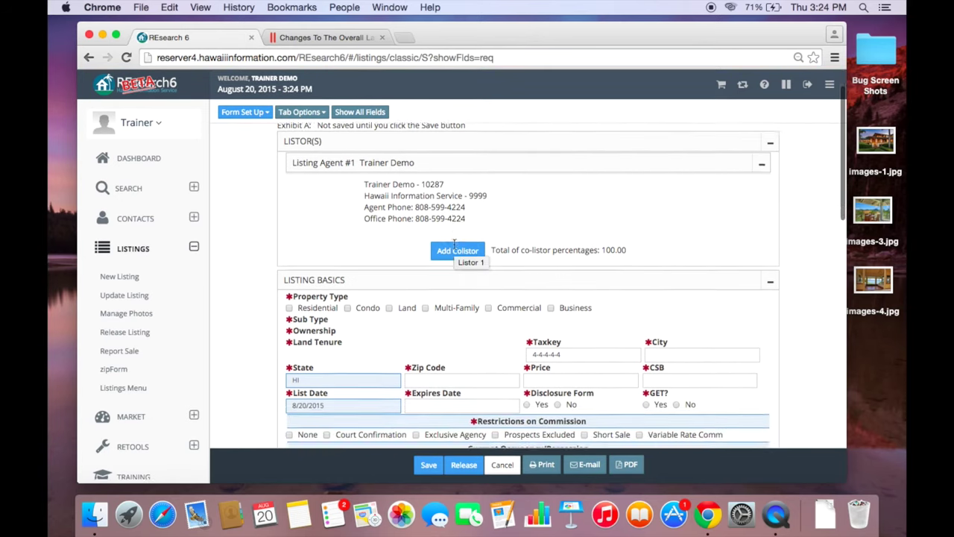
{"action": "scroll", "coordinate": [453, 243], "scroll_direction": "down", "scroll_amount": 5}
{"action": "scroll", "coordinate": [454, 244], "scroll_direction": "up", "scroll_amount": 3}
{"action": "scroll", "coordinate": [455, 248], "scroll_direction": "down", "scroll_amount": 2}
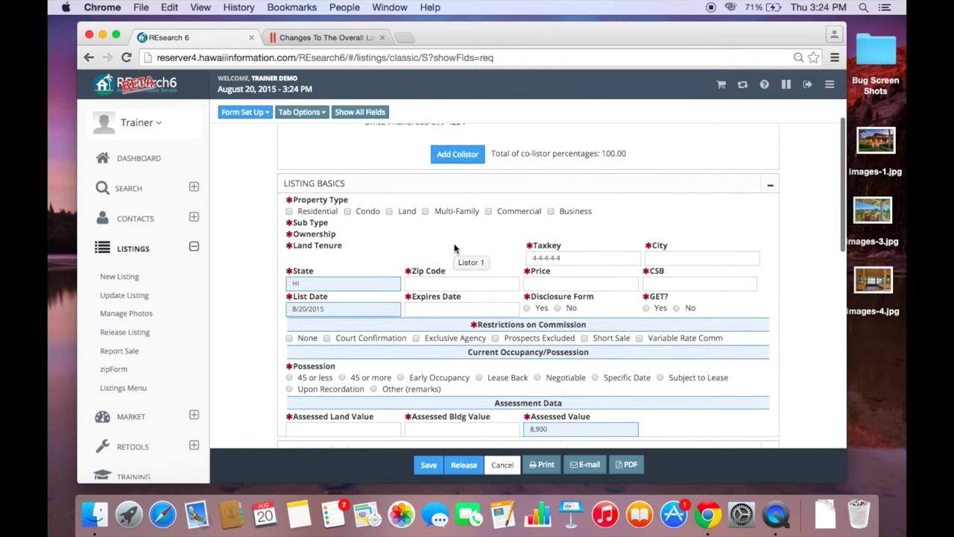
{"action": "scroll", "coordinate": [455, 248], "scroll_direction": "down", "scroll_amount": 5}
{"action": "scroll", "coordinate": [455, 249], "scroll_direction": "up", "scroll_amount": 10}
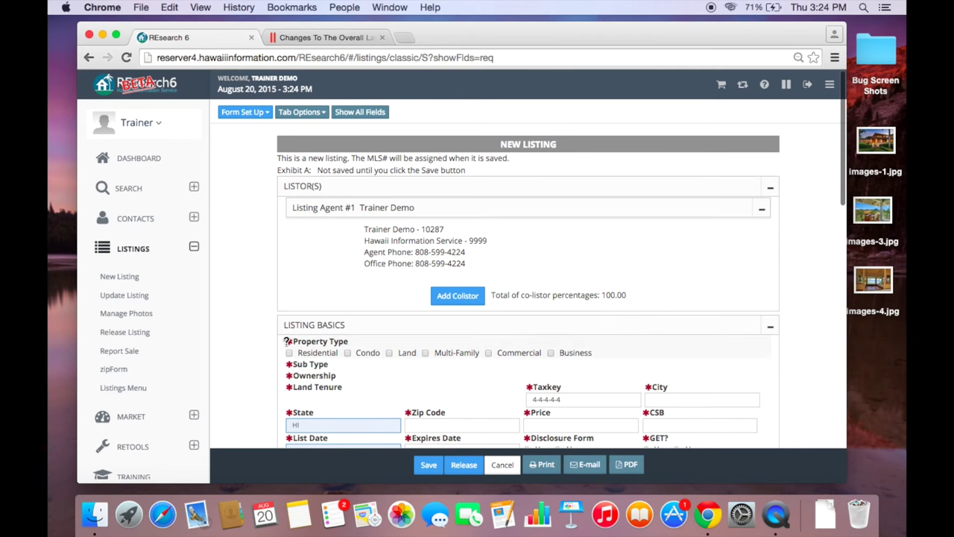
{"action": "mouse_move", "coordinate": [286, 341]}
{"action": "scroll", "coordinate": [285, 401], "scroll_direction": "down", "scroll_amount": 8}
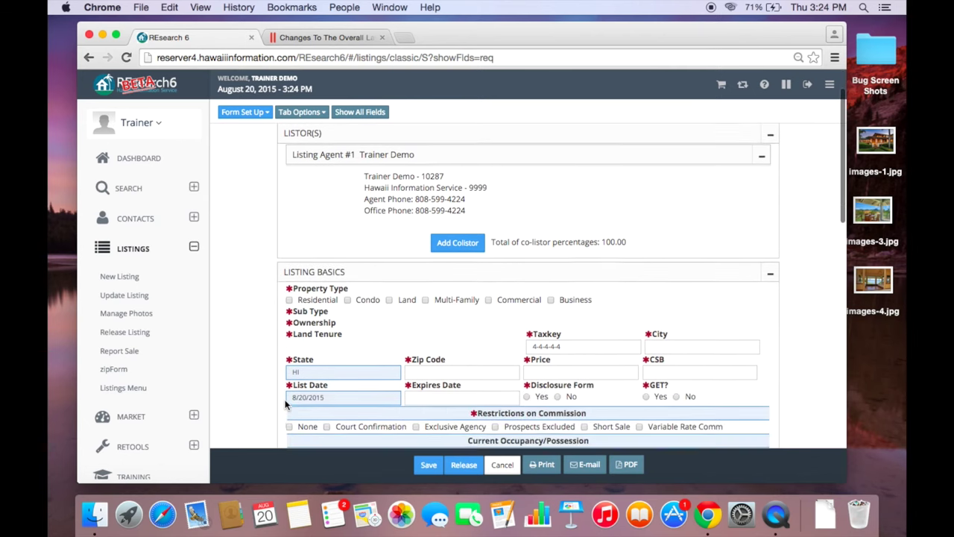
{"action": "scroll", "coordinate": [285, 404], "scroll_direction": "down", "scroll_amount": 8}
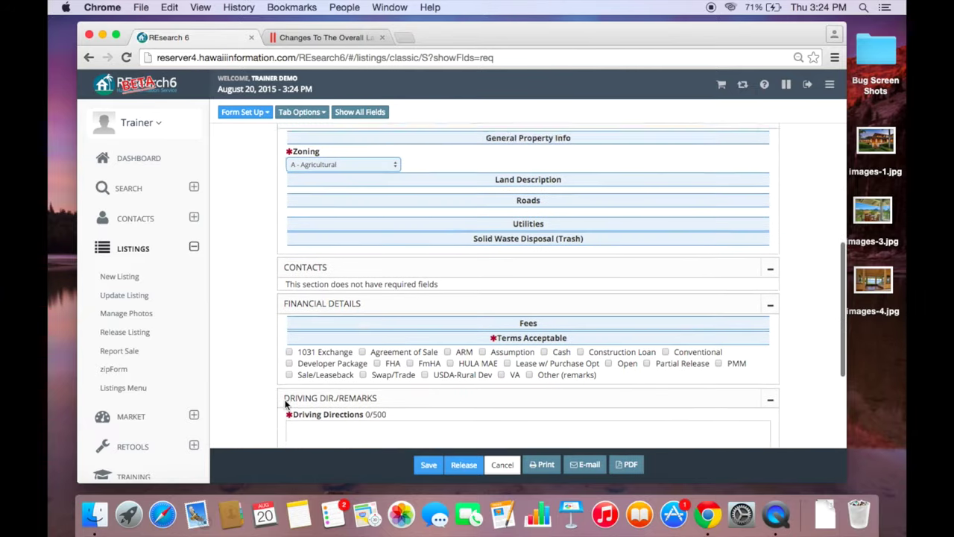
{"action": "scroll", "coordinate": [284, 403], "scroll_direction": "up", "scroll_amount": 4}
{"action": "scroll", "coordinate": [285, 402], "scroll_direction": "up", "scroll_amount": 5}
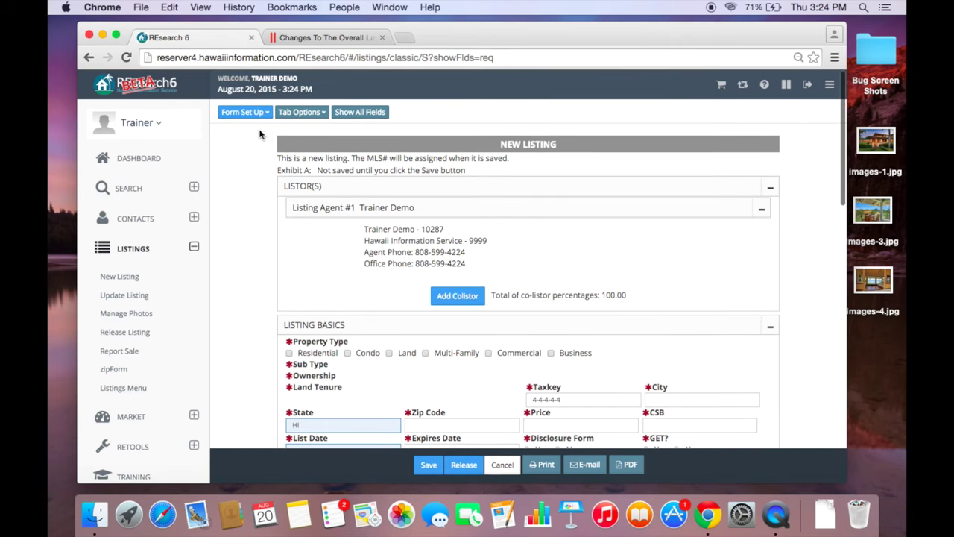
{"action": "left_click", "coordinate": [771, 190]}
{"action": "left_click", "coordinate": [770, 189]}
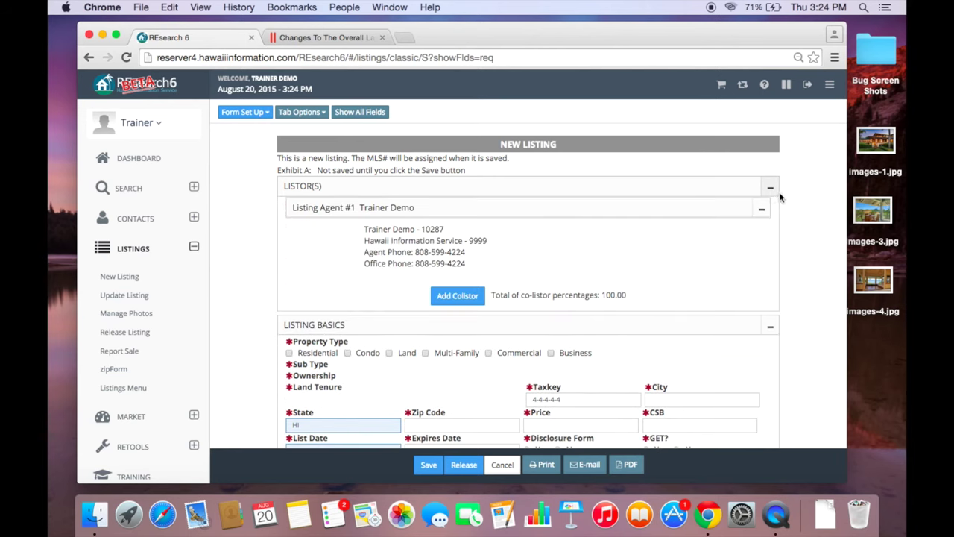
{"action": "left_click", "coordinate": [771, 189]}
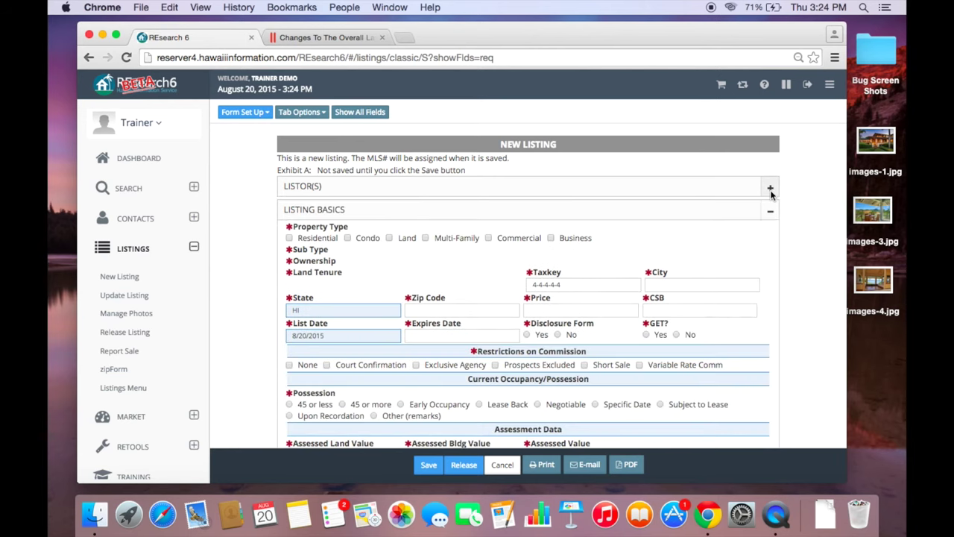
{"action": "left_click", "coordinate": [770, 191]}
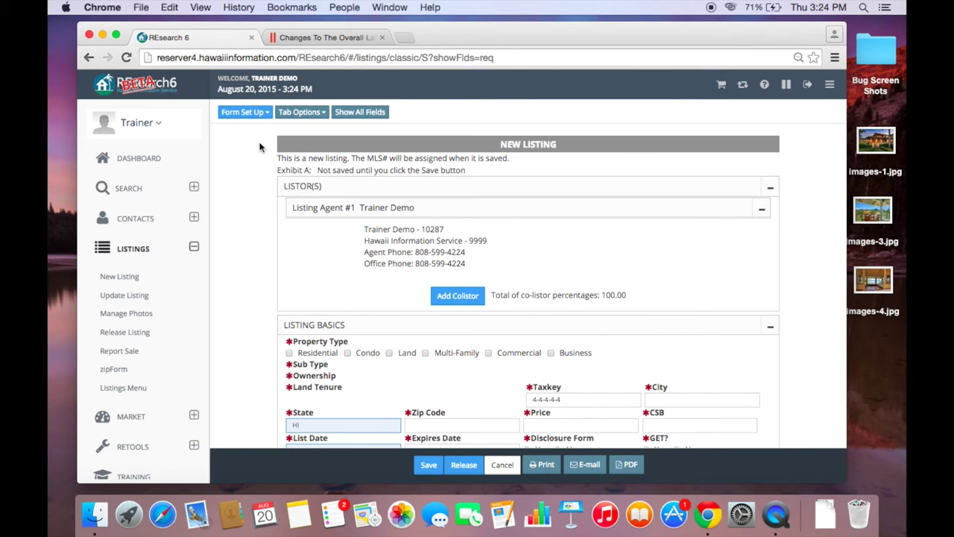
{"action": "left_click", "coordinate": [242, 112]}
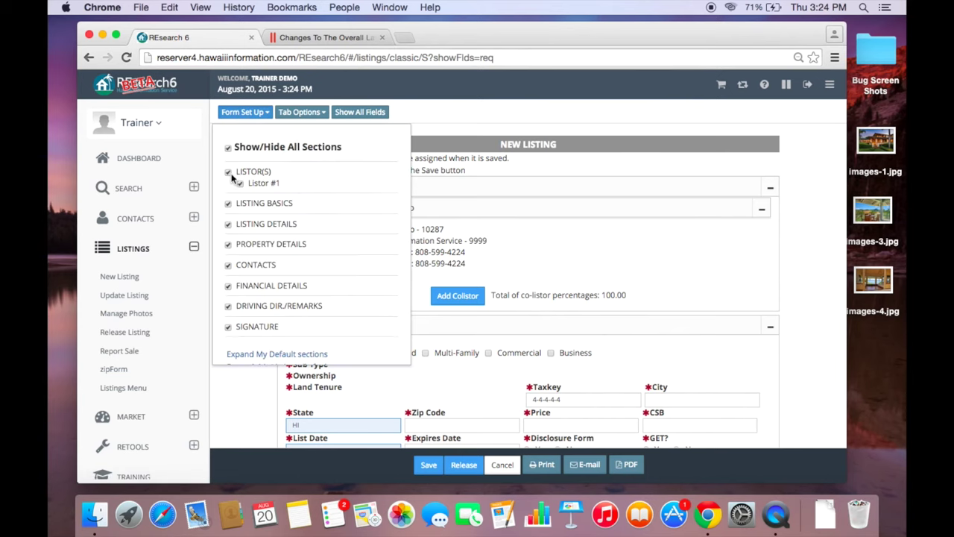
{"action": "scroll", "coordinate": [232, 183], "scroll_direction": "down", "scroll_amount": 2}
{"action": "scroll", "coordinate": [231, 179], "scroll_direction": "up", "scroll_amount": 2}
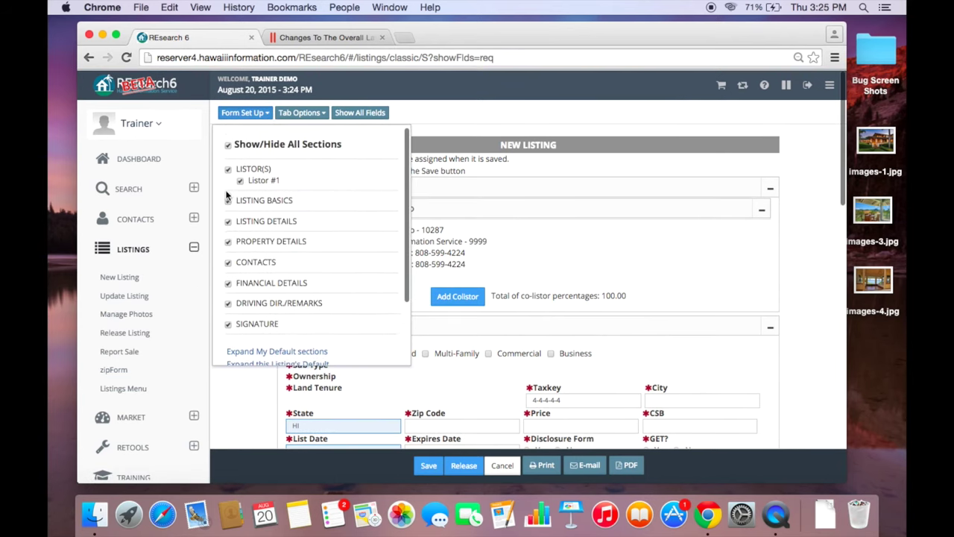
{"action": "left_click", "coordinate": [229, 170]}
{"action": "left_click", "coordinate": [229, 170]}
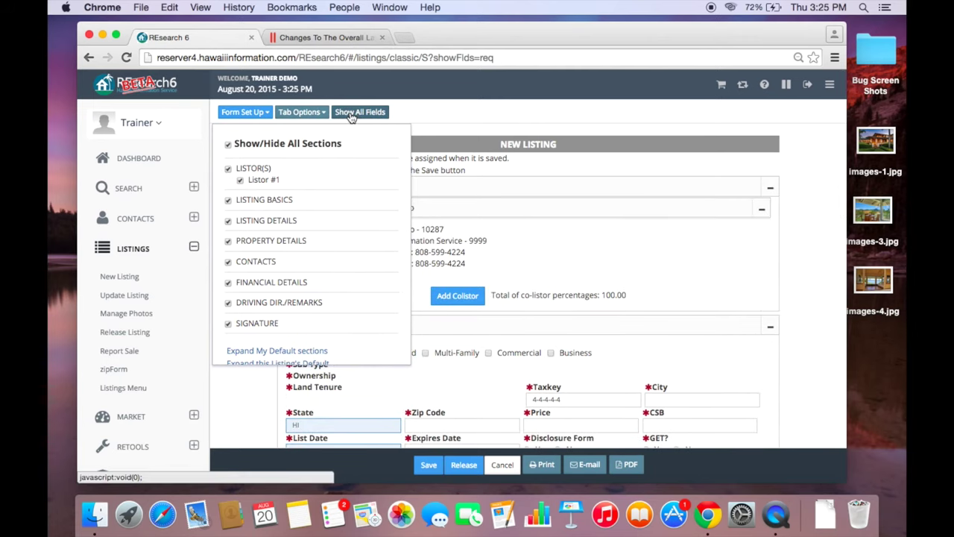
{"action": "left_click", "coordinate": [571, 247]}
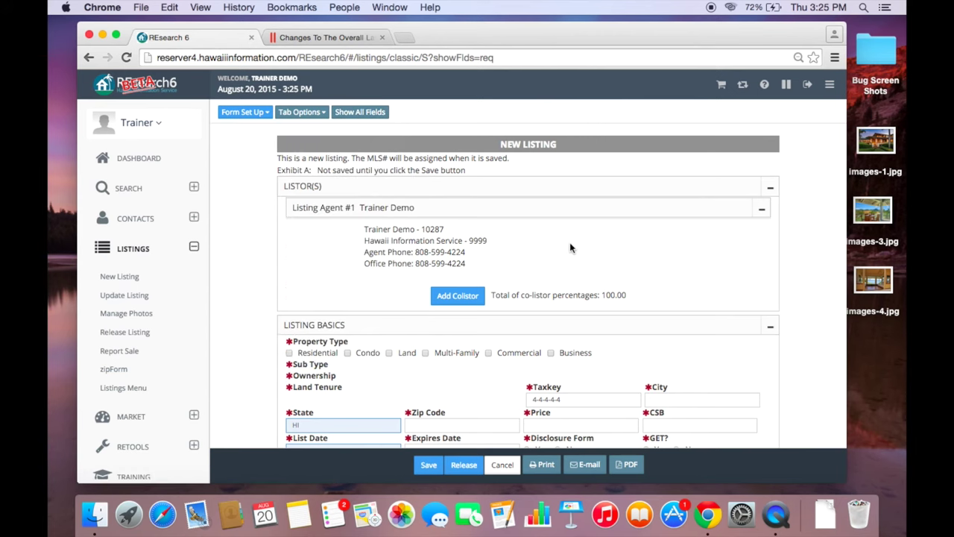
- Switch the classic listing form to show all fields and scroll through them
{"action": "scroll", "coordinate": [569, 247], "scroll_direction": "down", "scroll_amount": 5}
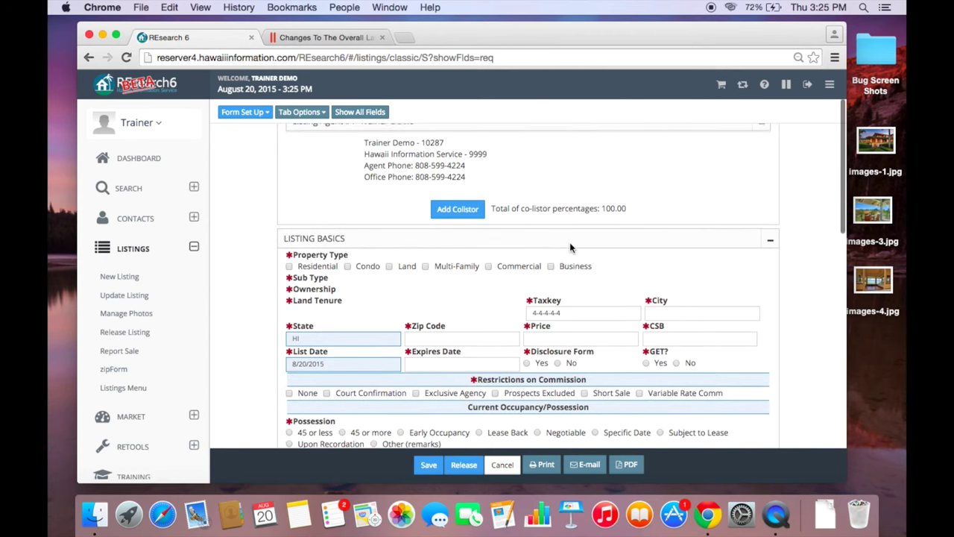
{"action": "scroll", "coordinate": [569, 245], "scroll_direction": "up", "scroll_amount": 5}
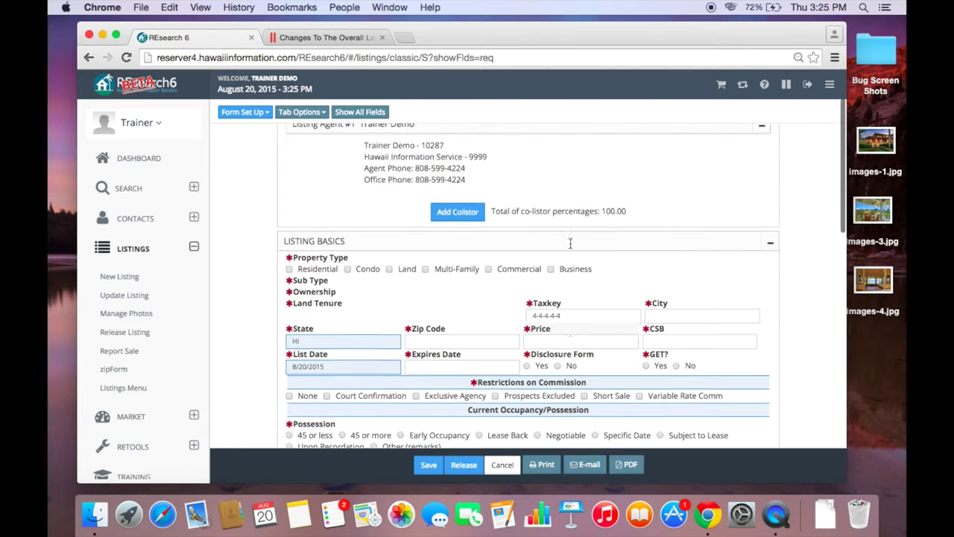
{"action": "left_click", "coordinate": [360, 112]}
{"action": "scroll", "coordinate": [658, 255], "scroll_direction": "down", "scroll_amount": 4}
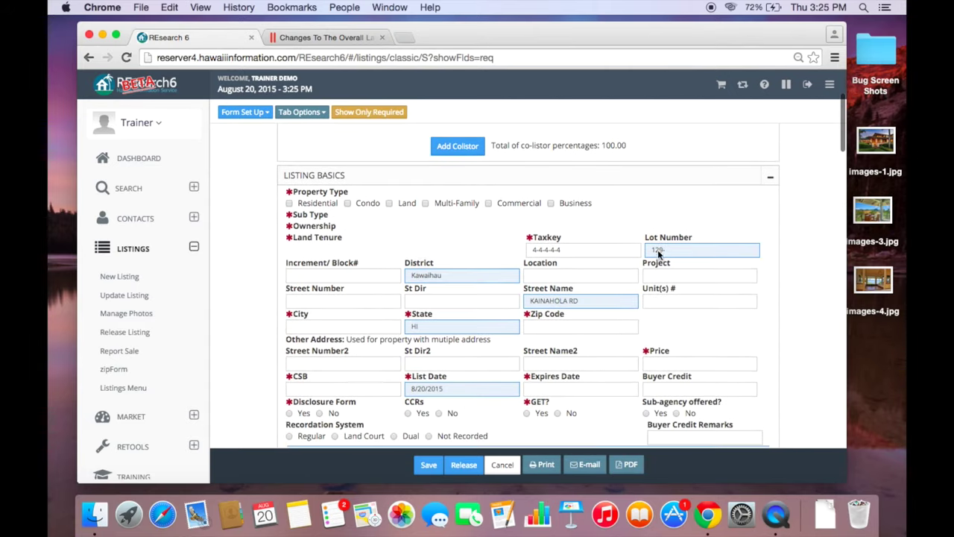
{"action": "scroll", "coordinate": [451, 355], "scroll_direction": "down", "scroll_amount": 15}
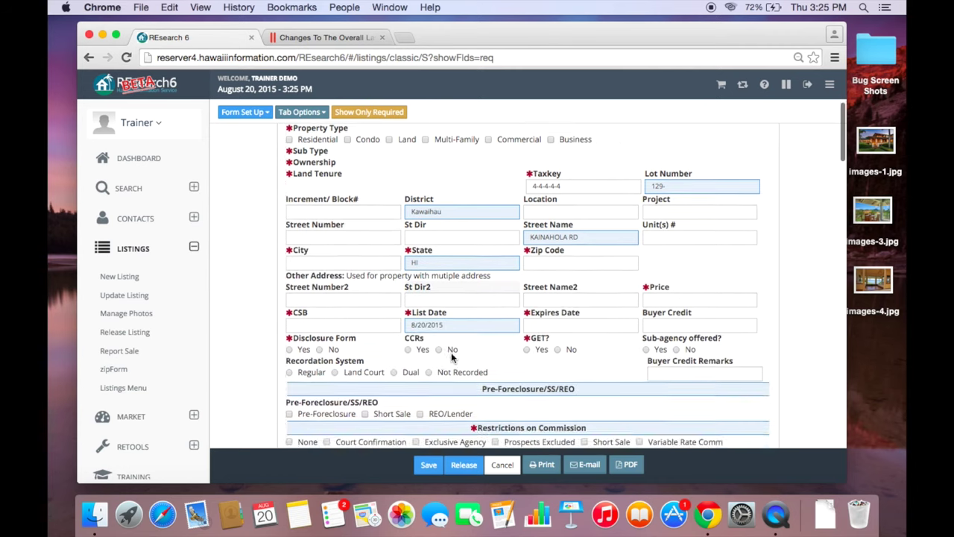
{"action": "scroll", "coordinate": [451, 352], "scroll_direction": "down", "scroll_amount": 8}
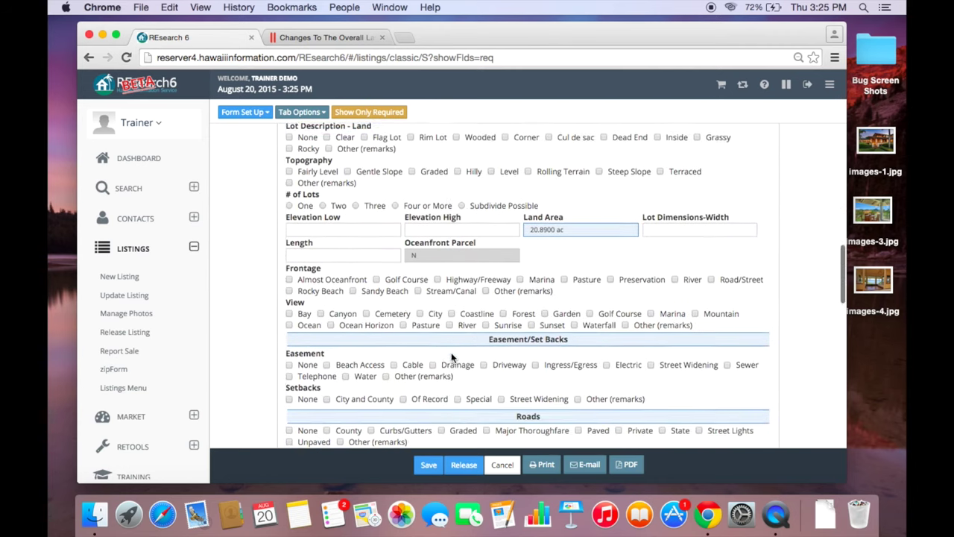
{"action": "scroll", "coordinate": [451, 352], "scroll_direction": "up", "scroll_amount": 10}
{"action": "scroll", "coordinate": [451, 361], "scroll_direction": "up", "scroll_amount": 20}
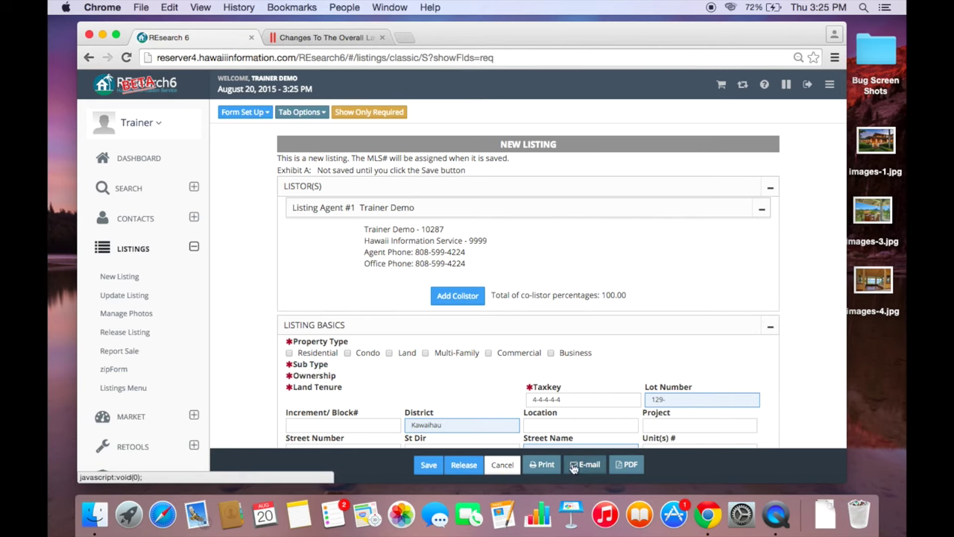
- Review the form once more, then cancel the unsaved new listing
{"action": "scroll", "coordinate": [514, 363], "scroll_direction": "down", "scroll_amount": 3}
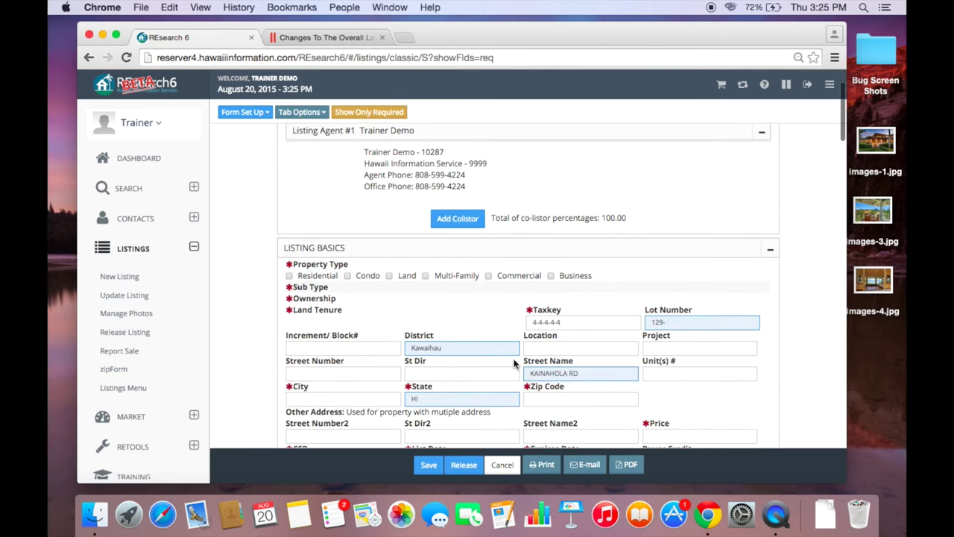
{"action": "scroll", "coordinate": [514, 363], "scroll_direction": "up", "scroll_amount": 1}
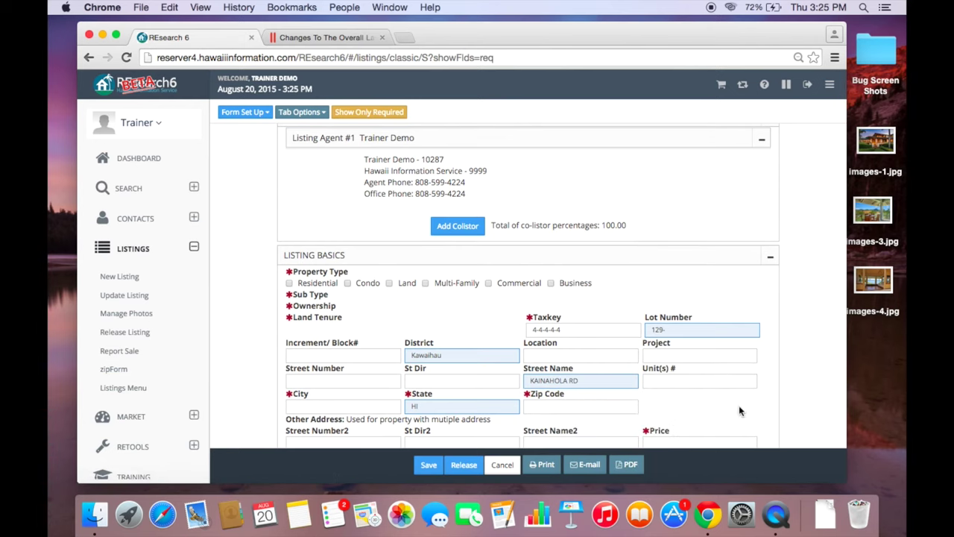
{"action": "scroll", "coordinate": [657, 357], "scroll_direction": "down", "scroll_amount": 3}
{"action": "scroll", "coordinate": [657, 358], "scroll_direction": "up", "scroll_amount": 4}
{"action": "scroll", "coordinate": [657, 358], "scroll_direction": "up", "scroll_amount": 2}
{"action": "scroll", "coordinate": [657, 360], "scroll_direction": "down", "scroll_amount": 6}
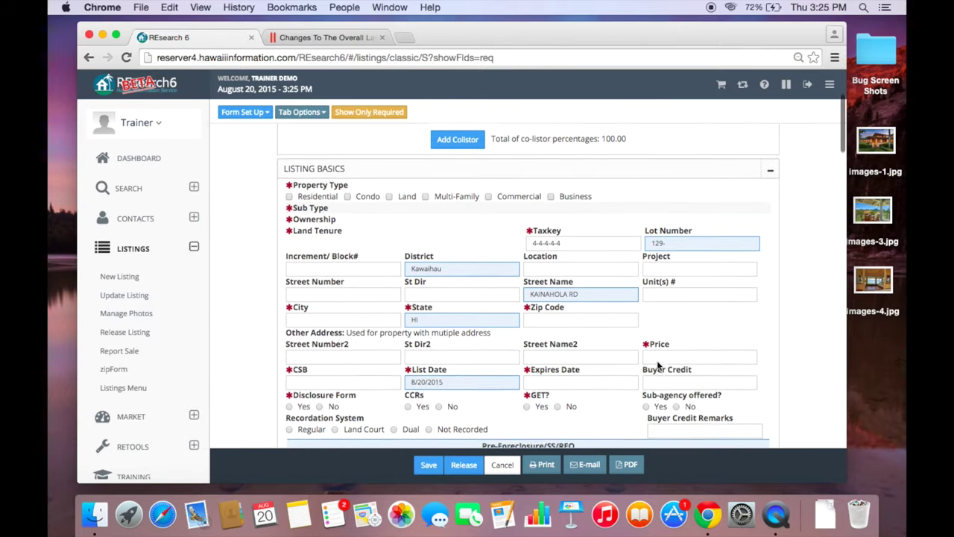
{"action": "scroll", "coordinate": [657, 360], "scroll_direction": "down", "scroll_amount": 2}
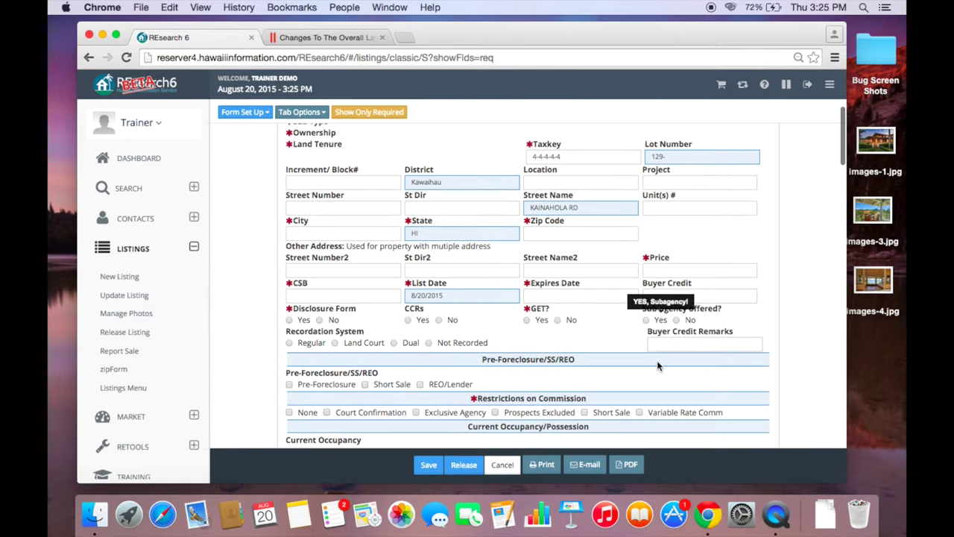
{"action": "scroll", "coordinate": [657, 360], "scroll_direction": "down", "scroll_amount": 2}
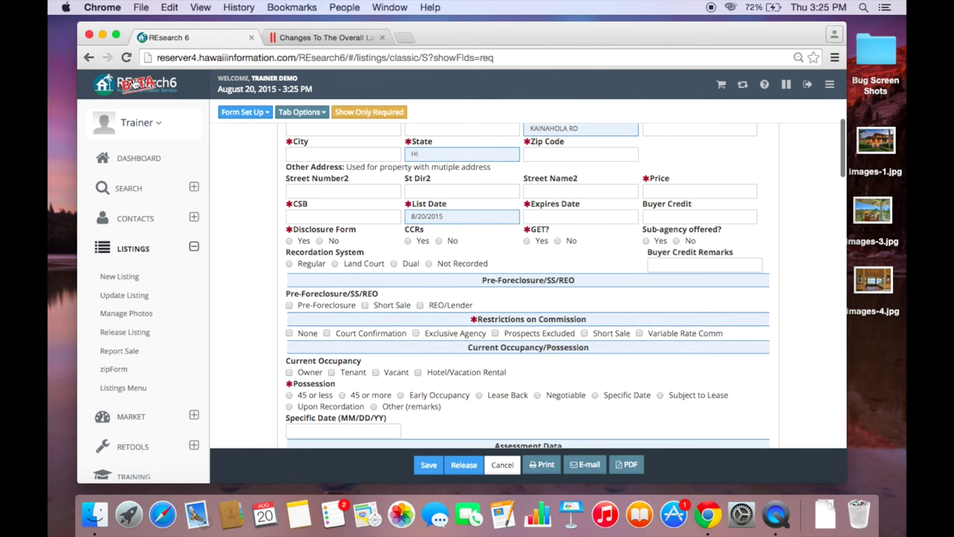
{"action": "left_click", "coordinate": [501, 465]}
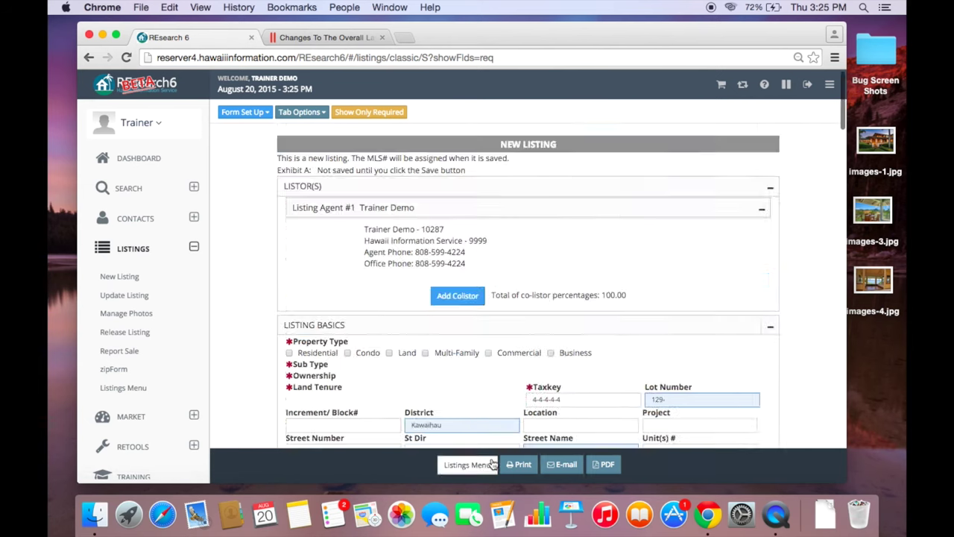
- Start a new listing in the Wizard Forms with required fields only
{"action": "left_click", "coordinate": [322, 180]}
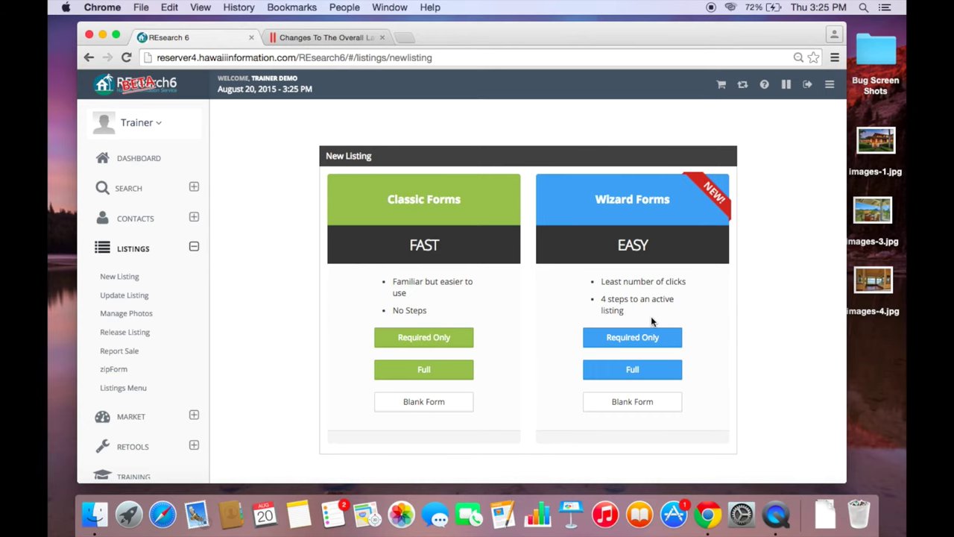
{"action": "left_click", "coordinate": [611, 337]}
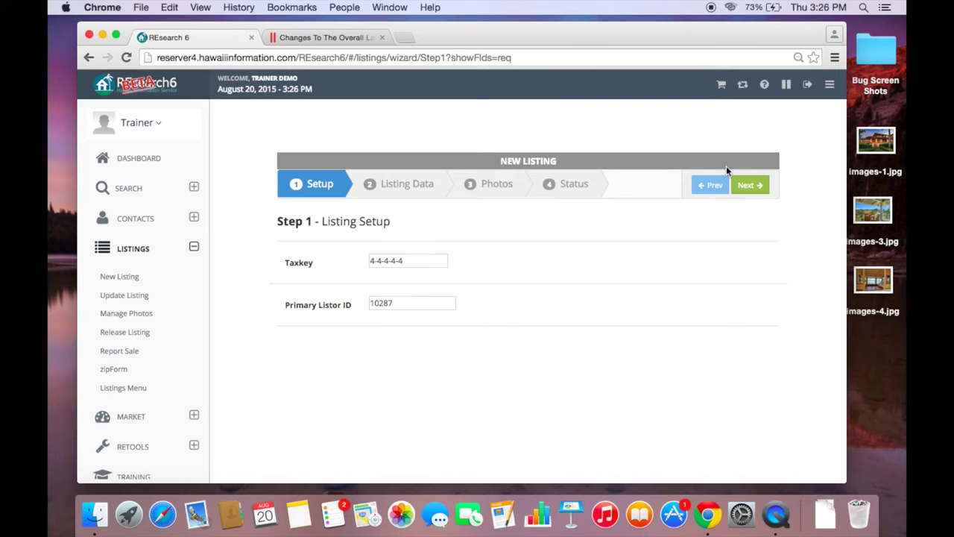
- Advance the wizard to Step 2 Listing Data and scroll through its required fields
{"action": "left_click", "coordinate": [765, 185]}
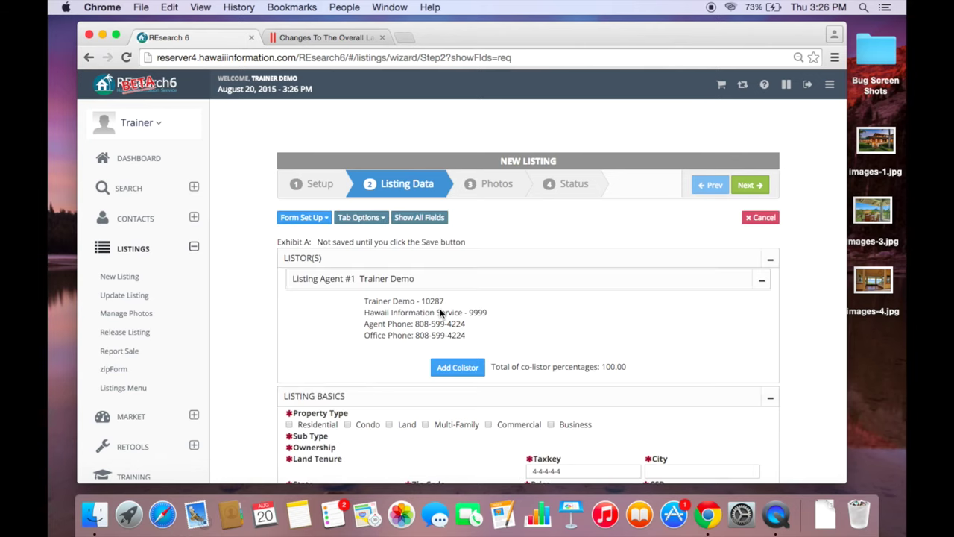
{"action": "scroll", "coordinate": [440, 313], "scroll_direction": "down", "scroll_amount": 3}
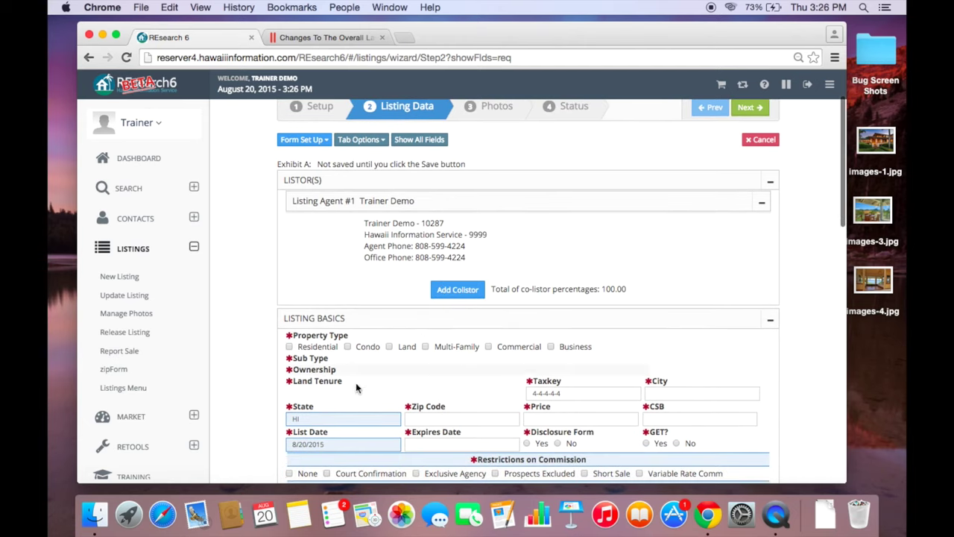
{"action": "scroll", "coordinate": [348, 359], "scroll_direction": "down", "scroll_amount": 1}
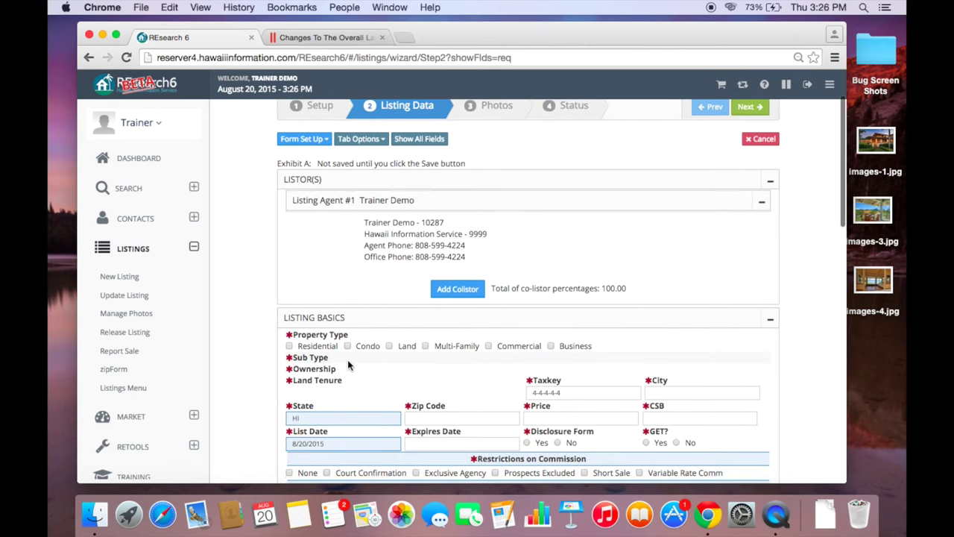
{"action": "scroll", "coordinate": [348, 364], "scroll_direction": "down", "scroll_amount": 4}
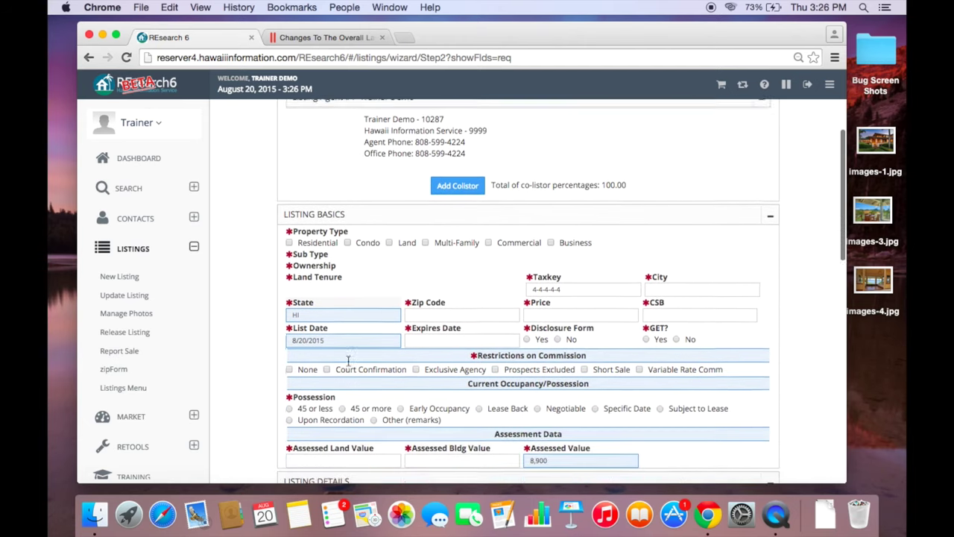
{"action": "scroll", "coordinate": [348, 365], "scroll_direction": "up", "scroll_amount": 7}
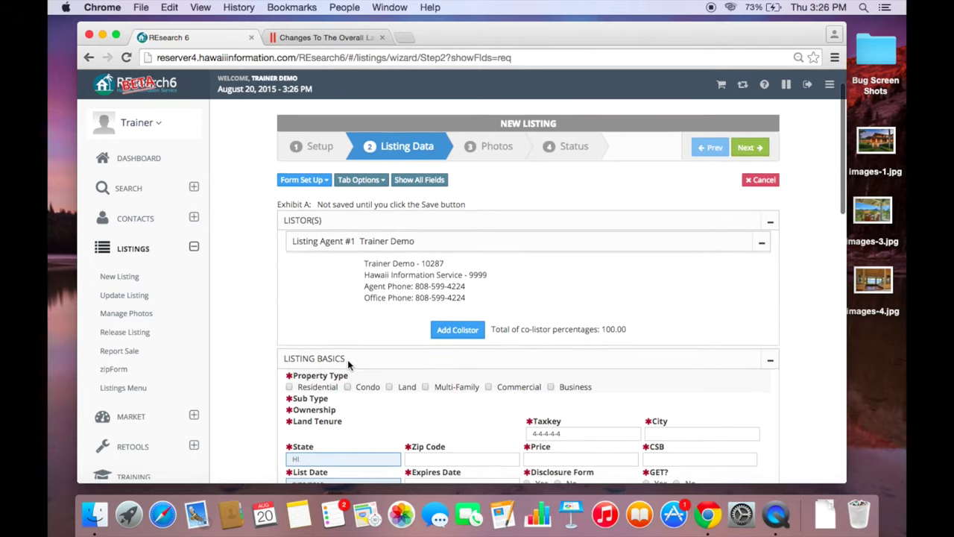
{"action": "scroll", "coordinate": [347, 364], "scroll_direction": "down", "scroll_amount": 1}
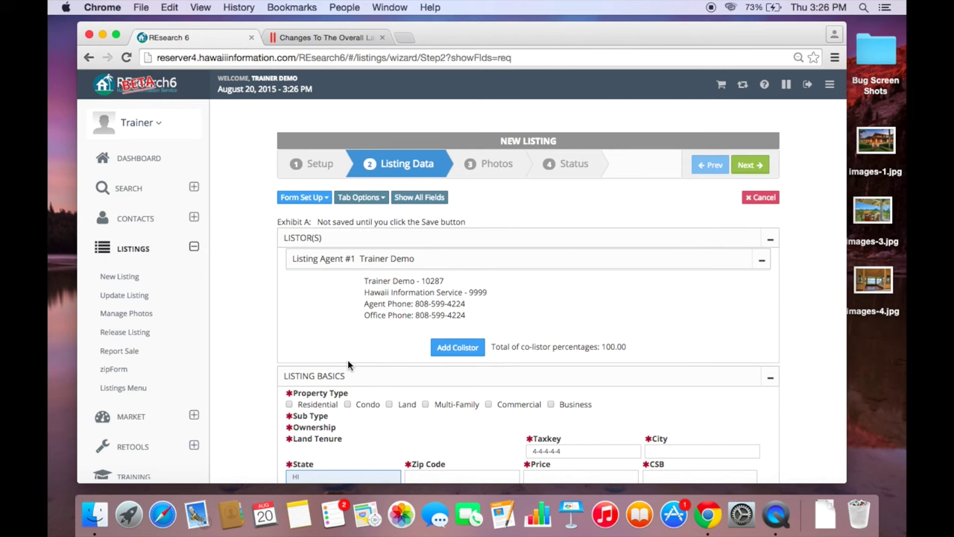
{"action": "scroll", "coordinate": [347, 365], "scroll_direction": "down", "scroll_amount": 2}
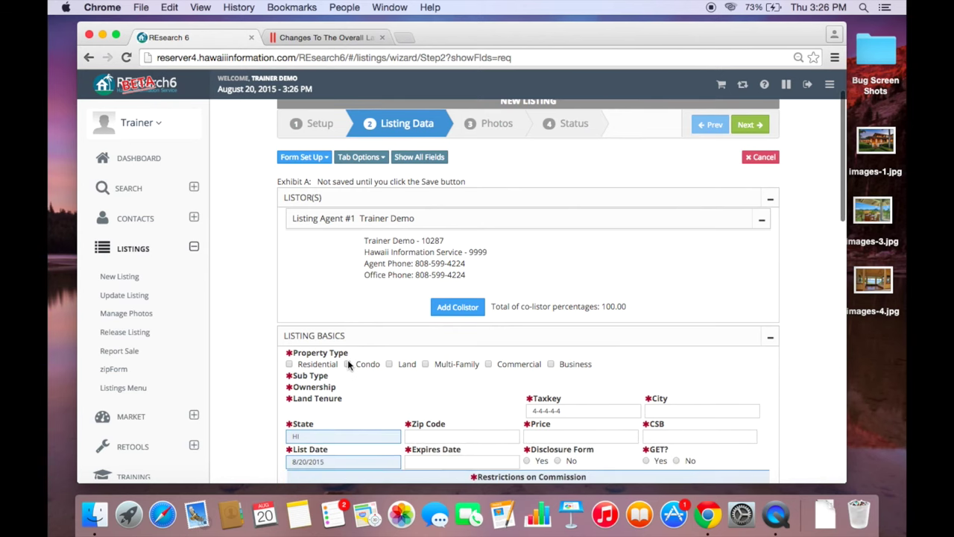
{"action": "scroll", "coordinate": [347, 360], "scroll_direction": "up", "scroll_amount": 2}
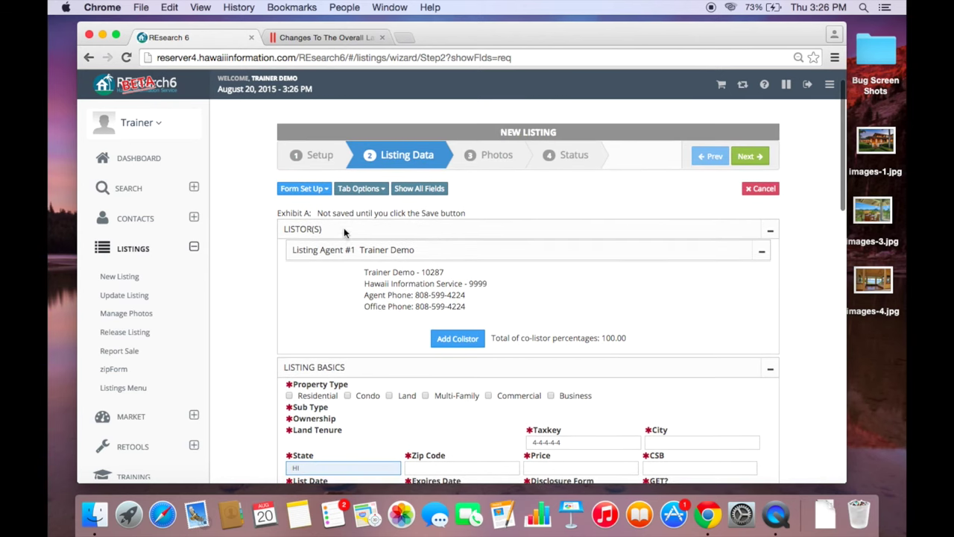
- Hide the Listor(s) section through Form Set Up
{"action": "left_click", "coordinate": [311, 190]}
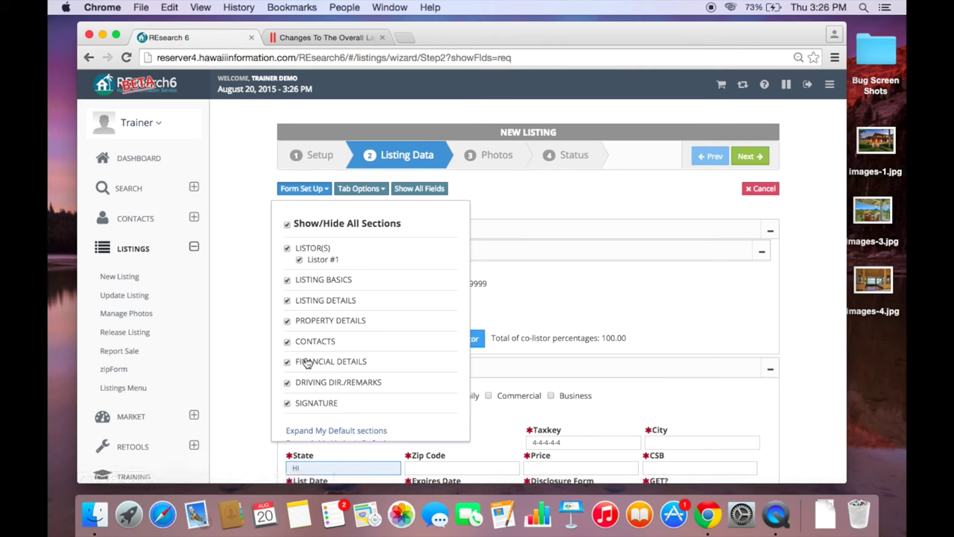
{"action": "left_click", "coordinate": [287, 251]}
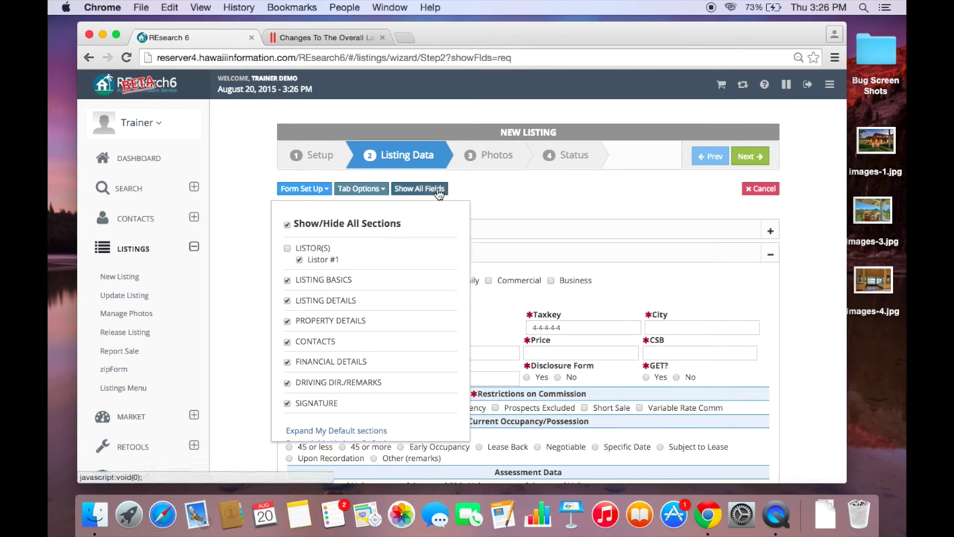
{"action": "left_click", "coordinate": [524, 212]}
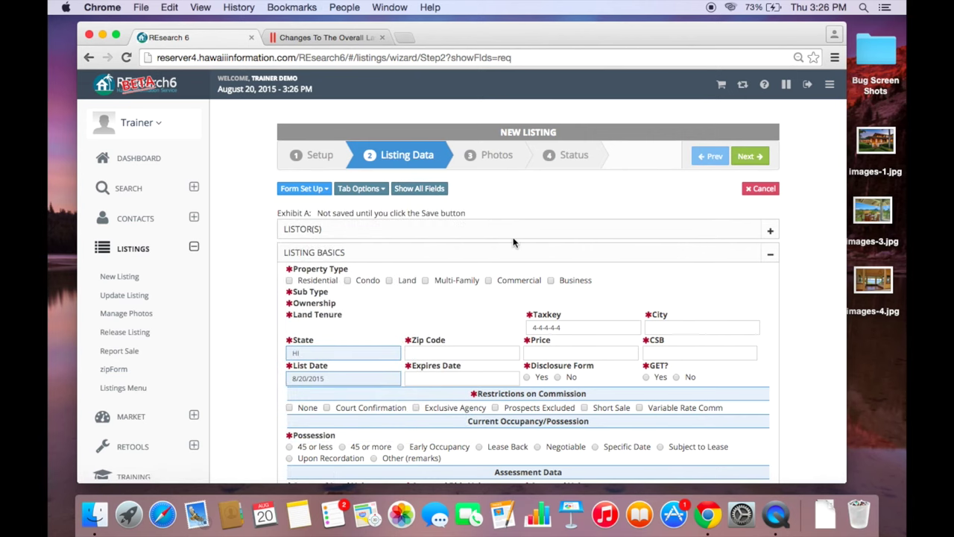
- Return the form to required fields only, review it, and submit to Step 3 Photos
{"action": "left_click", "coordinate": [419, 190]}
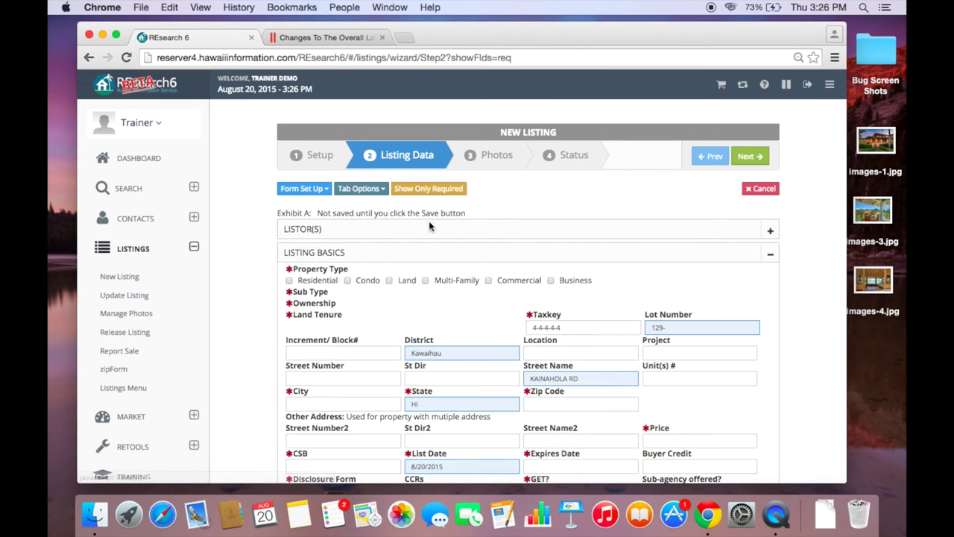
{"action": "left_click", "coordinate": [427, 194]}
{"action": "scroll", "coordinate": [407, 298], "scroll_direction": "down", "scroll_amount": 5}
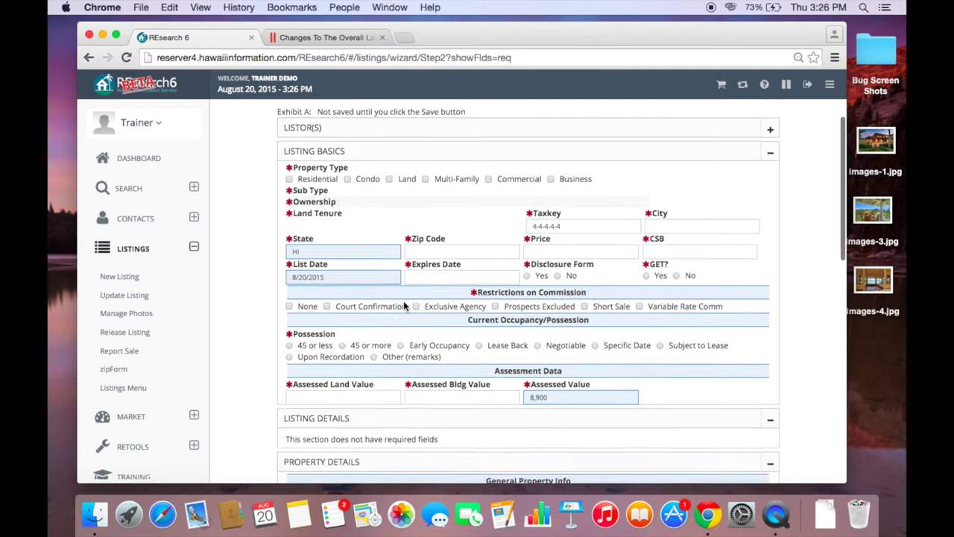
{"action": "scroll", "coordinate": [404, 306], "scroll_direction": "up", "scroll_amount": 4}
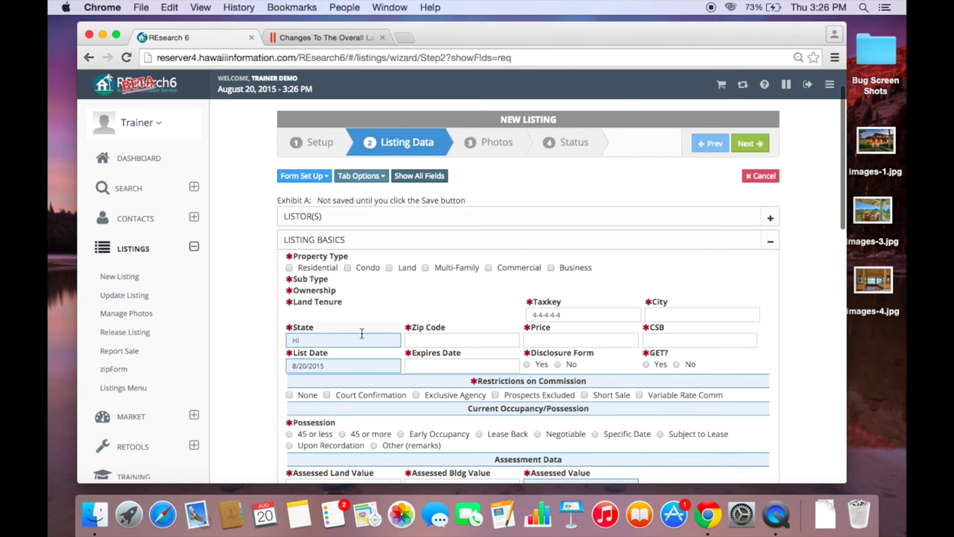
{"action": "scroll", "coordinate": [361, 333], "scroll_direction": "up", "scroll_amount": 2}
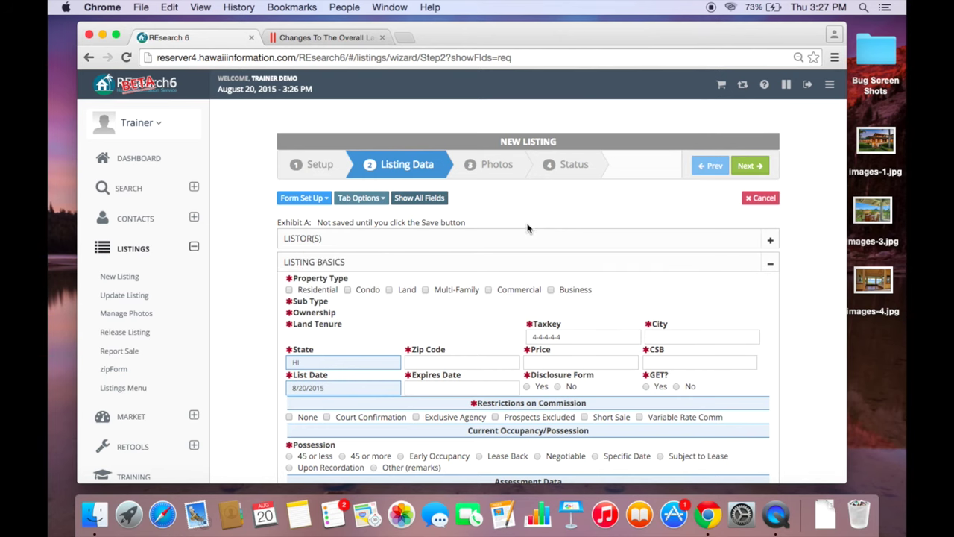
{"action": "scroll", "coordinate": [483, 349], "scroll_direction": "down", "scroll_amount": 10}
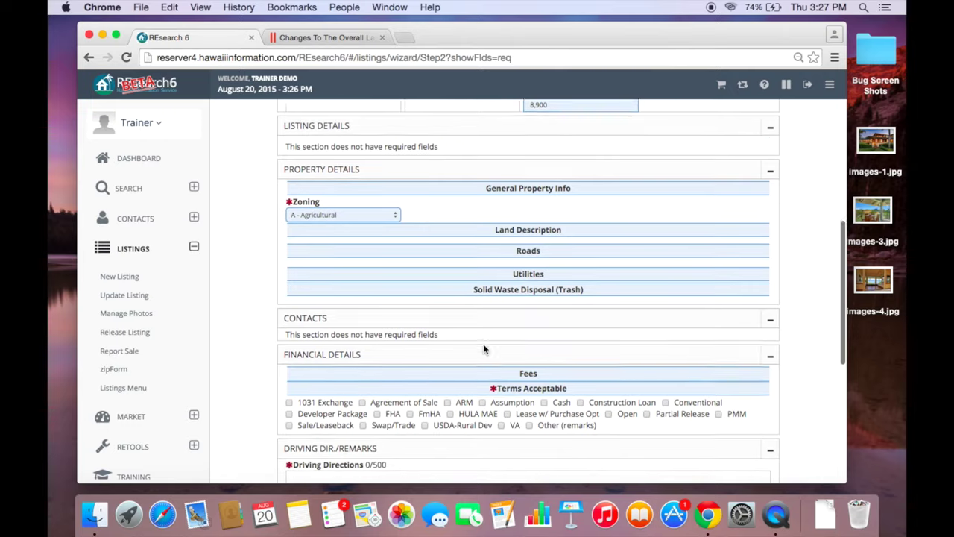
{"action": "scroll", "coordinate": [483, 349], "scroll_direction": "up", "scroll_amount": 5}
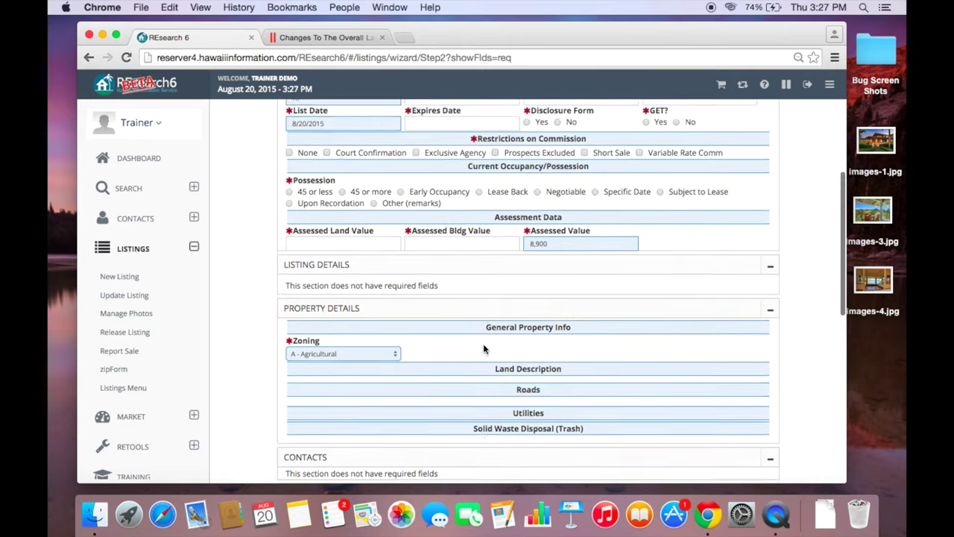
{"action": "scroll", "coordinate": [483, 348], "scroll_direction": "up", "scroll_amount": 3}
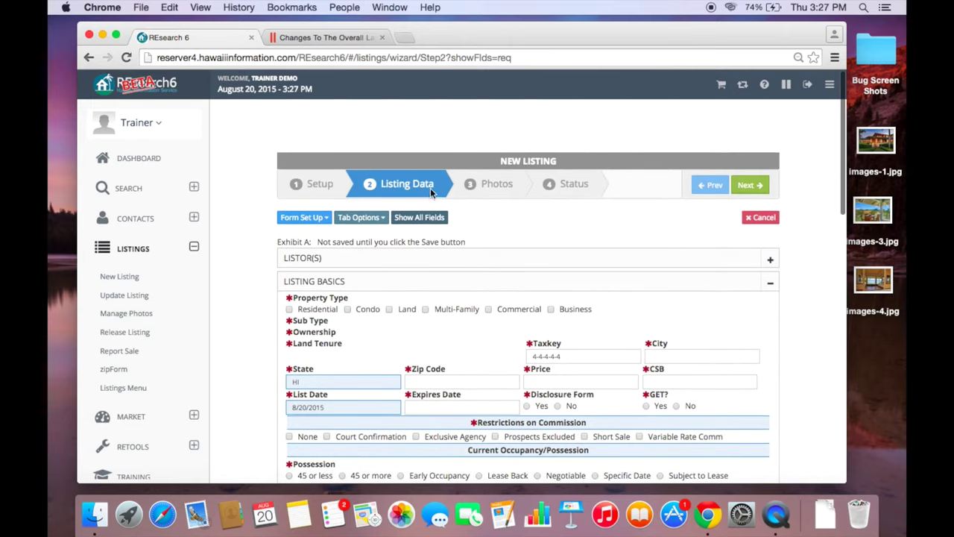
{"action": "left_click", "coordinate": [750, 184]}
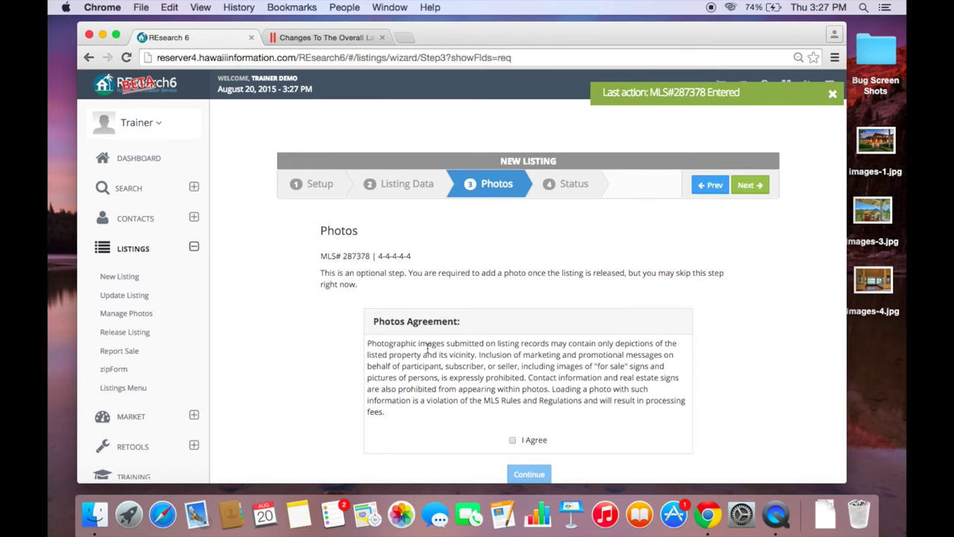
{"action": "left_click", "coordinate": [512, 440]}
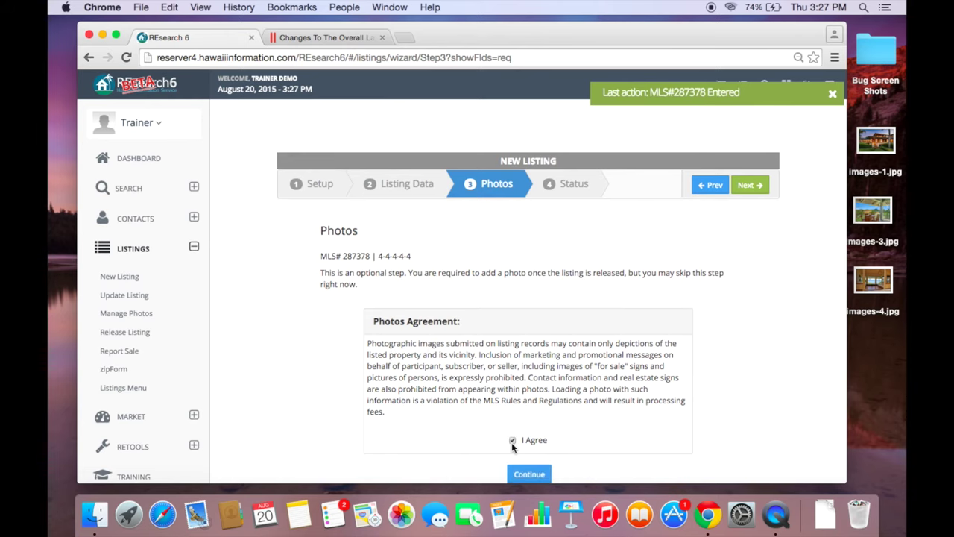
{"action": "left_click", "coordinate": [529, 475]}
{"action": "scroll", "coordinate": [402, 348], "scroll_direction": "down", "scroll_amount": 4}
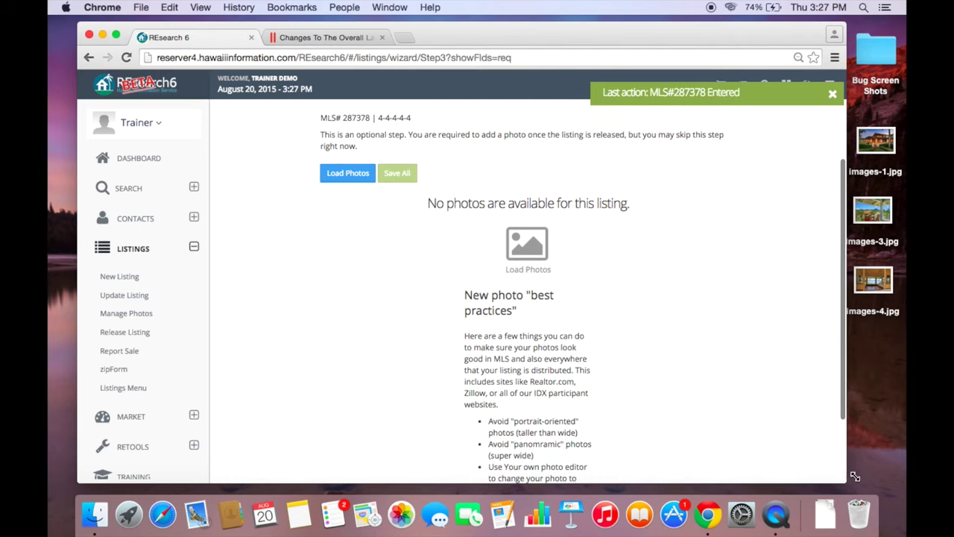
{"action": "left_click_drag", "start_coordinate": [846, 476], "coordinate": [868, 488]}
{"action": "scroll", "coordinate": [622, 439], "scroll_direction": "down", "scroll_amount": 2}
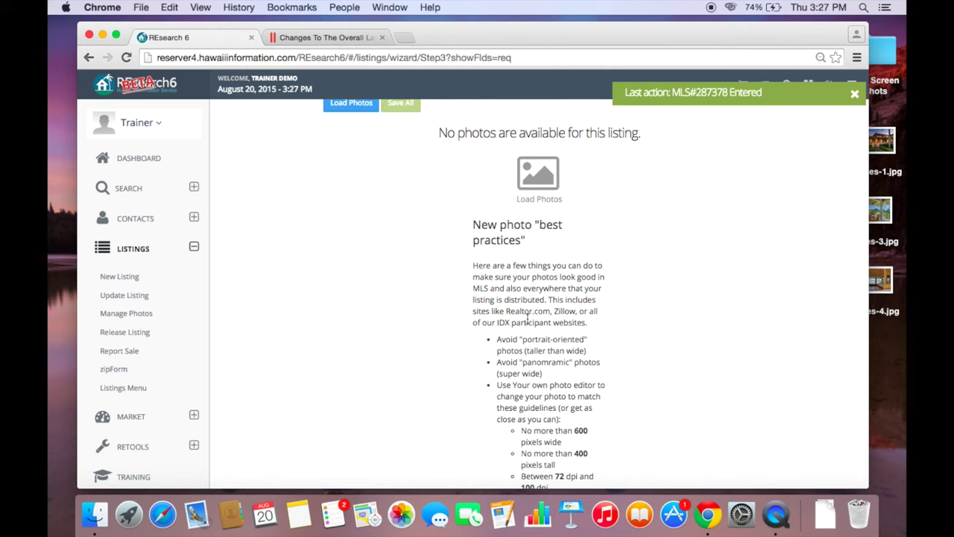
{"action": "scroll", "coordinate": [527, 319], "scroll_direction": "down", "scroll_amount": 1}
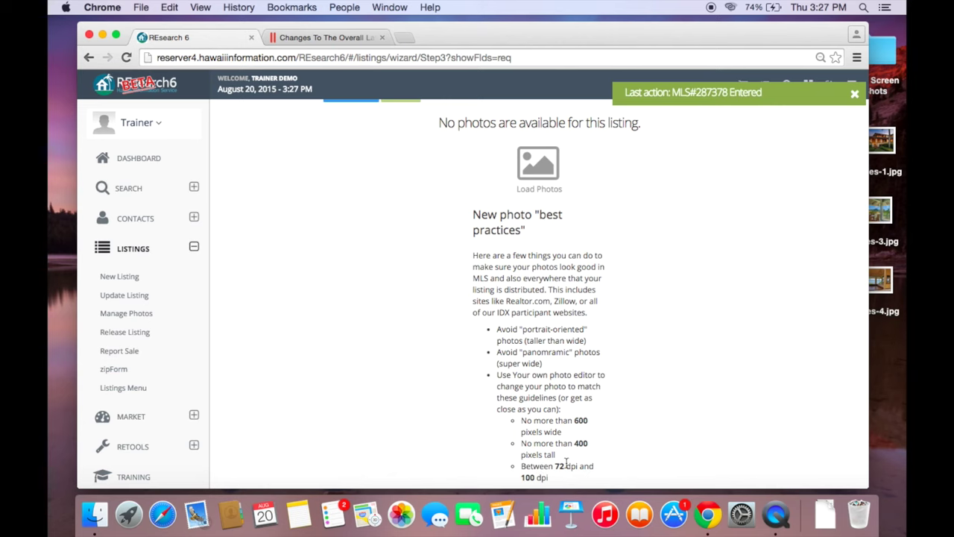
{"action": "scroll", "coordinate": [483, 429], "scroll_direction": "up", "scroll_amount": 5}
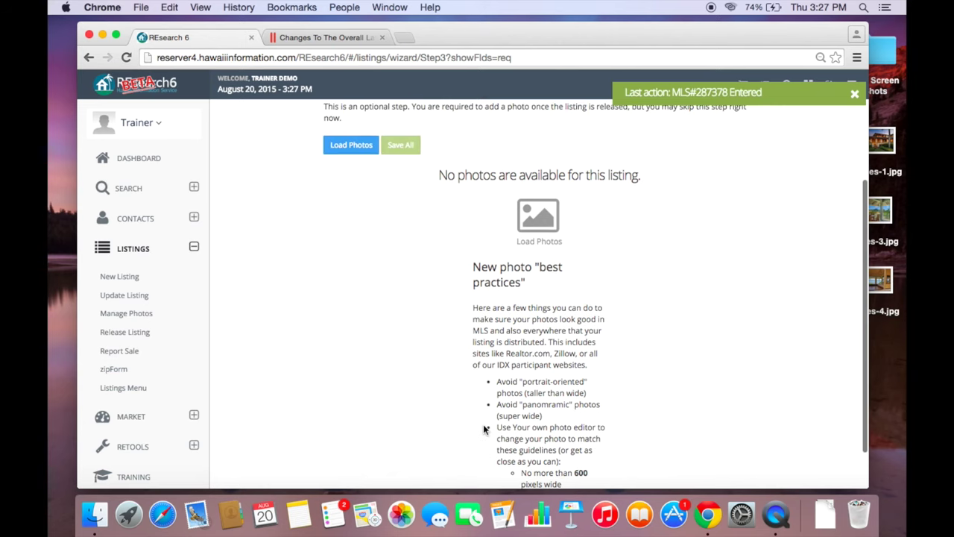
- Upload images-1.jpg, images-3.jpg and images-4.jpg from the desktop to listing 287378
{"action": "left_click", "coordinate": [344, 253]}
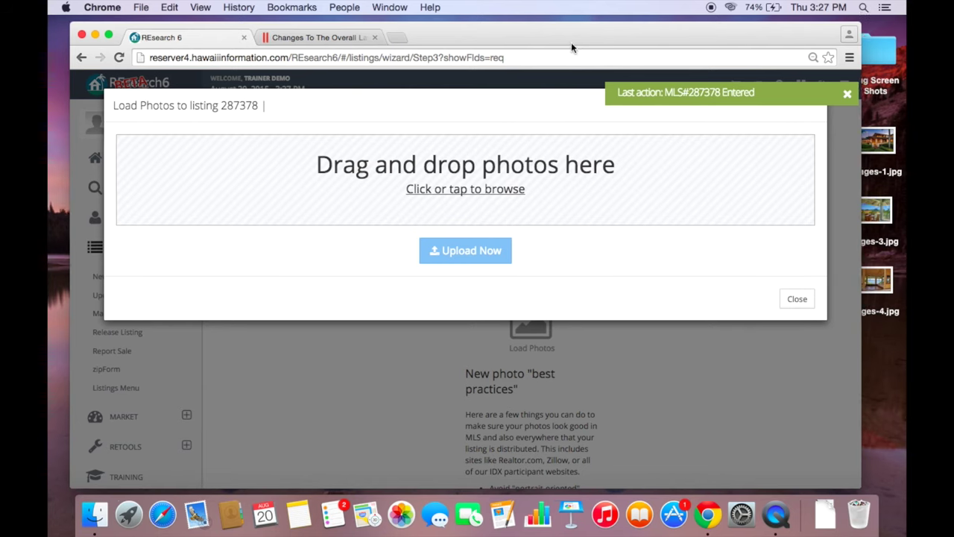
{"action": "left_click_drag", "start_coordinate": [571, 42], "coordinate": [530, 56]}
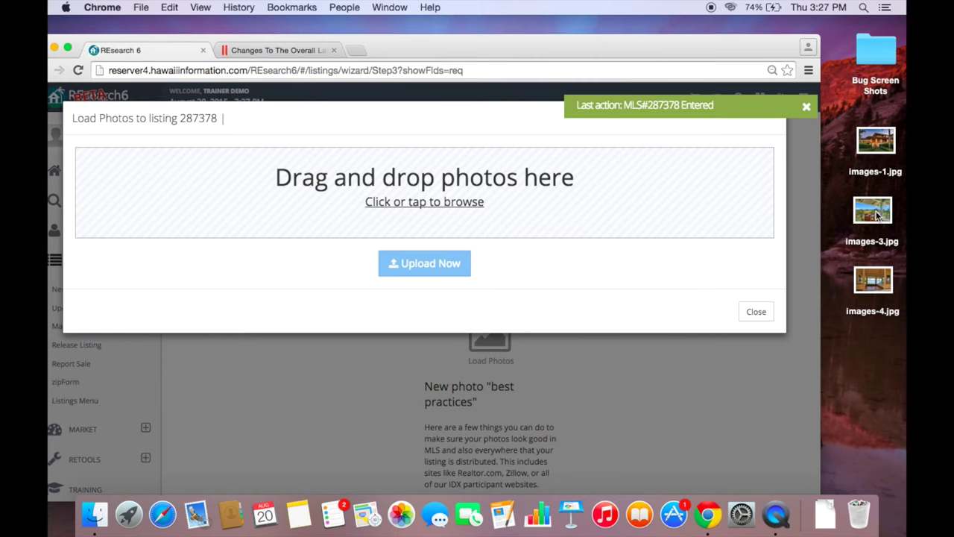
{"action": "left_click_drag", "start_coordinate": [874, 143], "coordinate": [526, 188]}
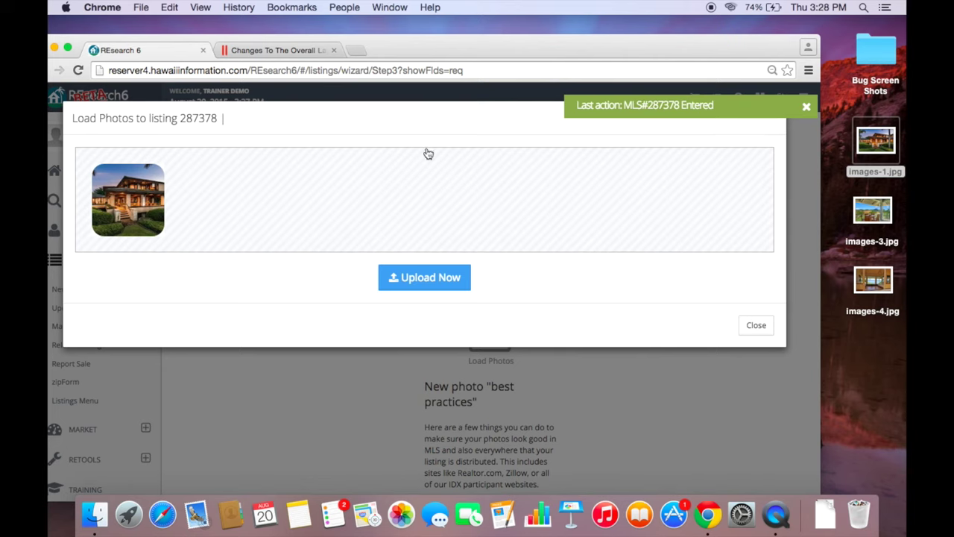
{"action": "left_click_drag", "start_coordinate": [872, 211], "coordinate": [616, 198]}
{"action": "left_click_drag", "start_coordinate": [873, 281], "coordinate": [504, 192]}
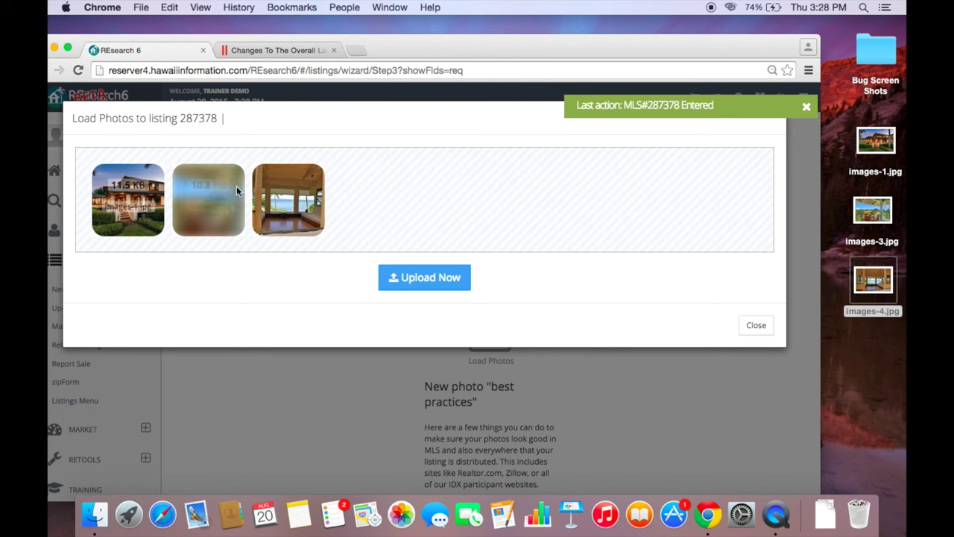
{"action": "left_click", "coordinate": [404, 277]}
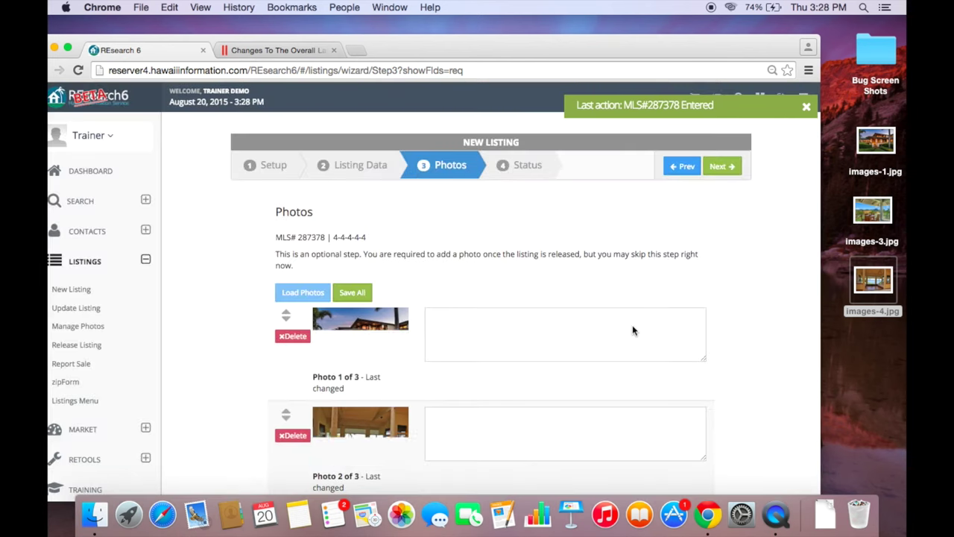
- Move the exterior house photo to the end of the photo list
{"action": "scroll", "coordinate": [590, 303], "scroll_direction": "down", "scroll_amount": 2}
{"action": "scroll", "coordinate": [553, 274], "scroll_direction": "up", "scroll_amount": 3}
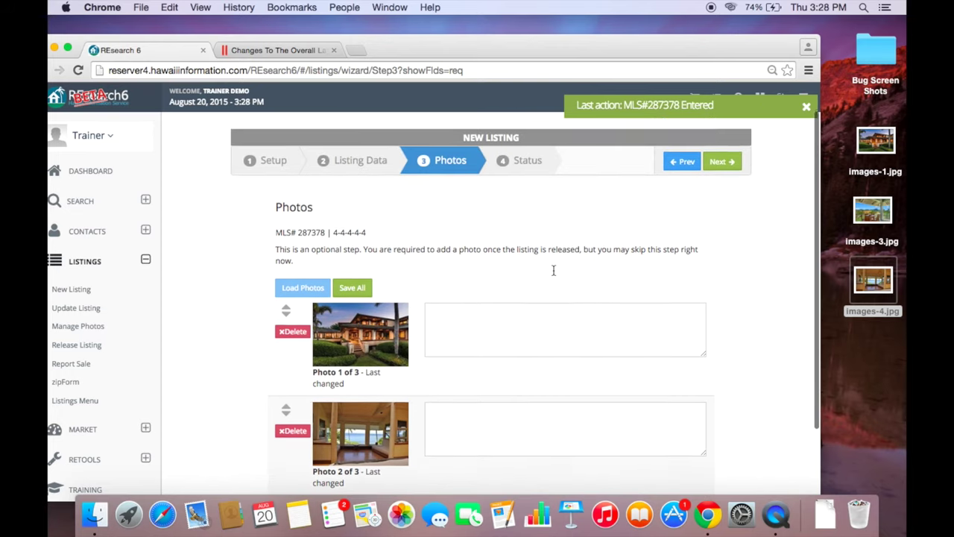
{"action": "scroll", "coordinate": [553, 271], "scroll_direction": "down", "scroll_amount": 2}
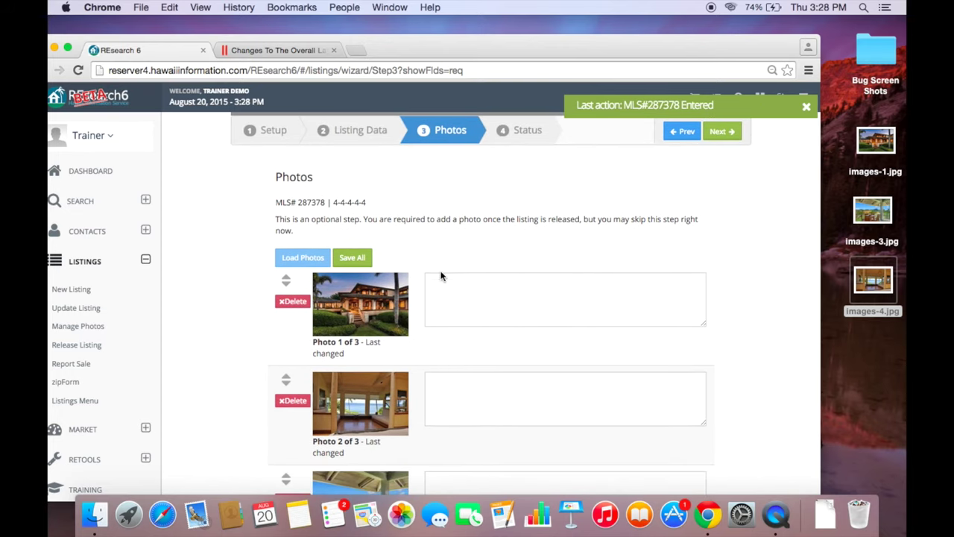
{"action": "scroll", "coordinate": [440, 269], "scroll_direction": "down", "scroll_amount": 3}
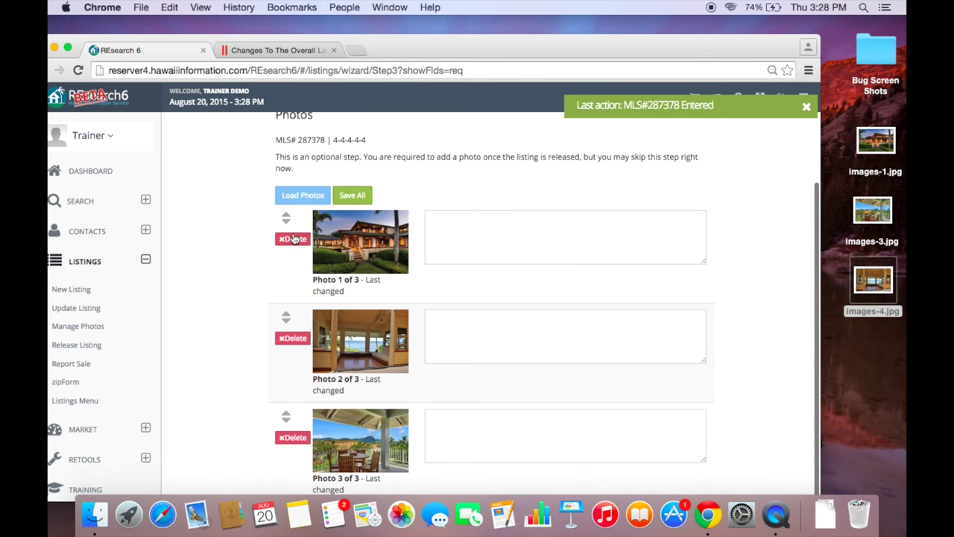
{"action": "left_click_drag", "start_coordinate": [285, 220], "coordinate": [284, 468]}
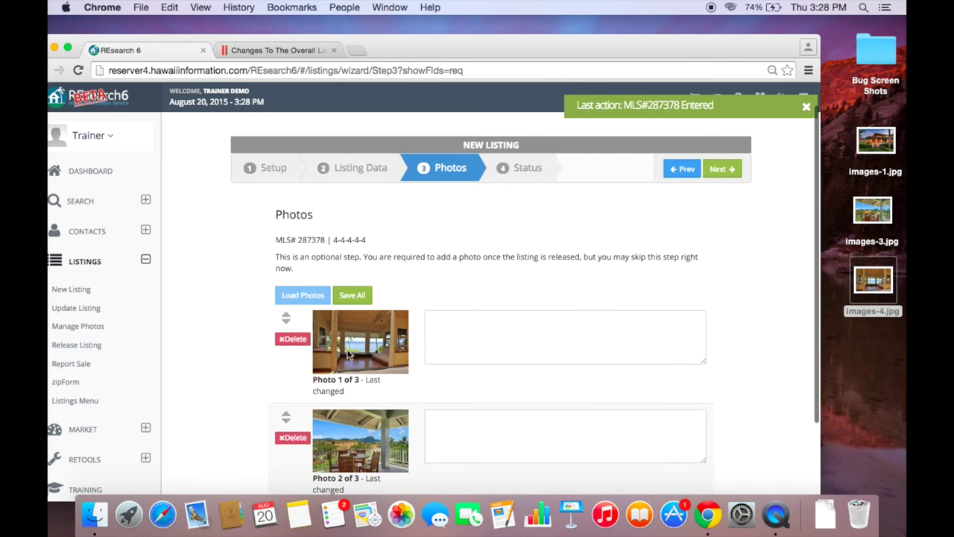
{"action": "scroll", "coordinate": [352, 403], "scroll_direction": "down", "scroll_amount": 3}
- Save the new photo order and advance to the listing status step
{"action": "left_click", "coordinate": [455, 242]}
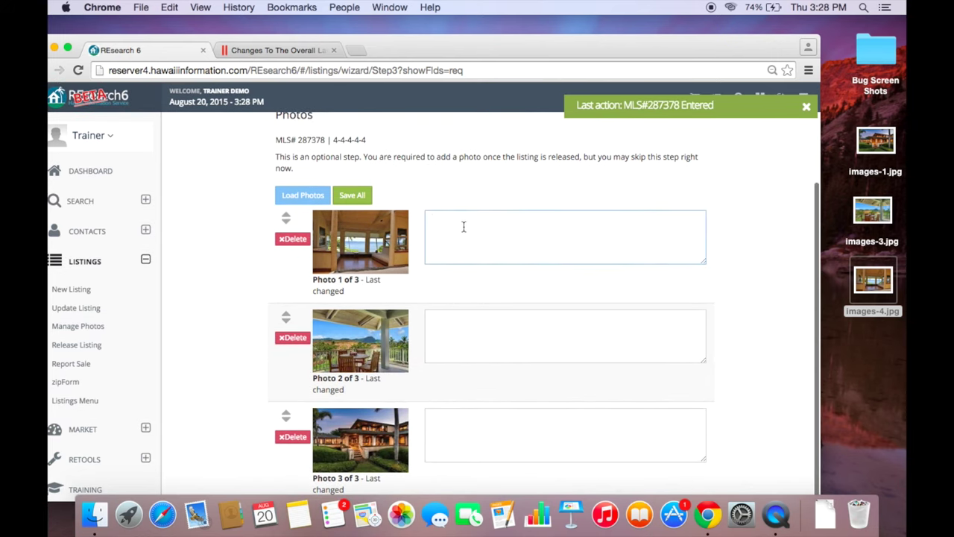
{"action": "left_click_drag", "start_coordinate": [286, 218], "coordinate": [298, 416]}
{"action": "scroll", "coordinate": [407, 381], "scroll_direction": "down", "scroll_amount": 3}
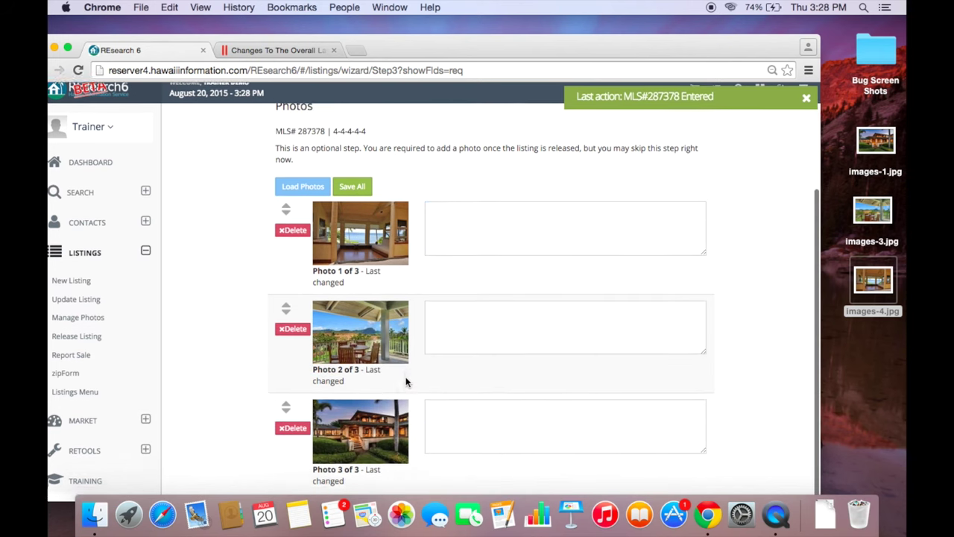
{"action": "left_click", "coordinate": [355, 195]}
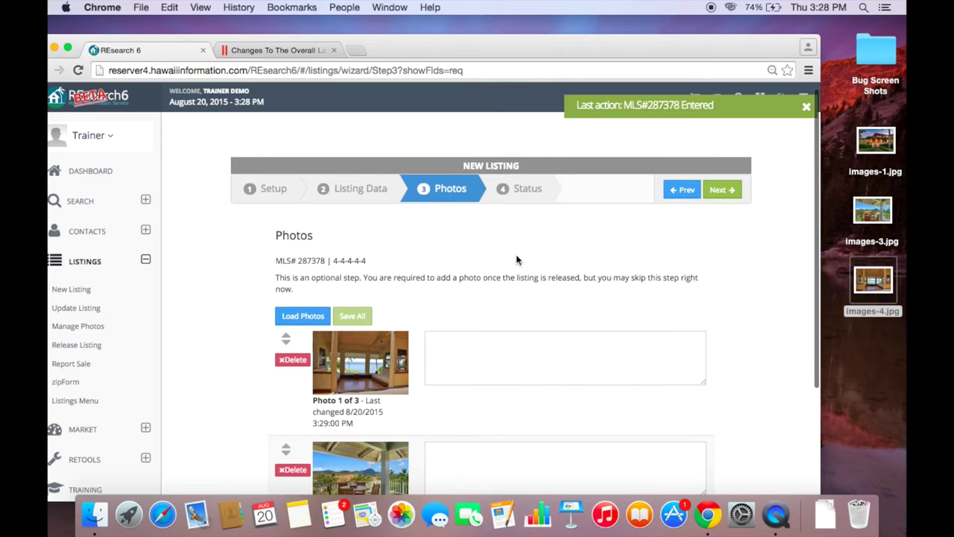
{"action": "left_click", "coordinate": [722, 189]}
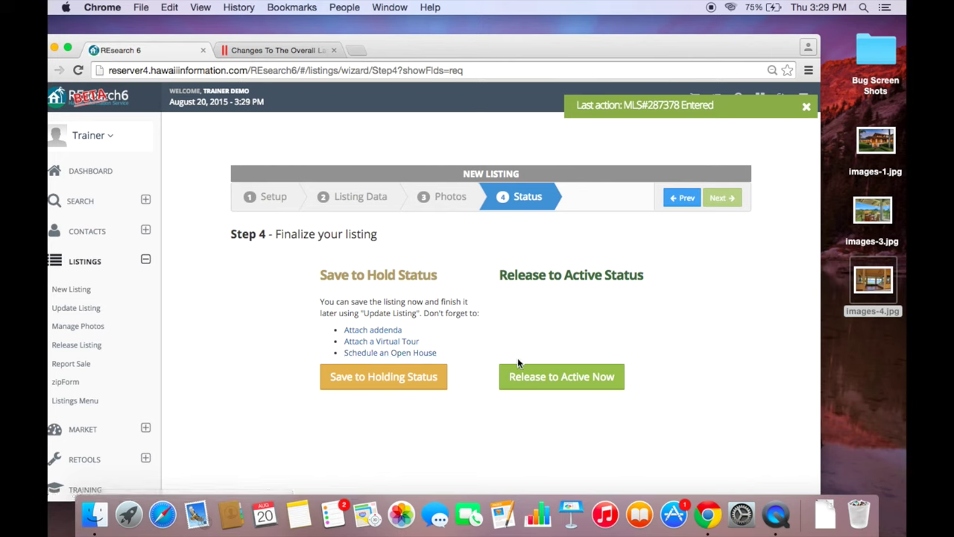
- Save listing 287378 to Holding status and return to the Listings menu
{"action": "left_click", "coordinate": [359, 376]}
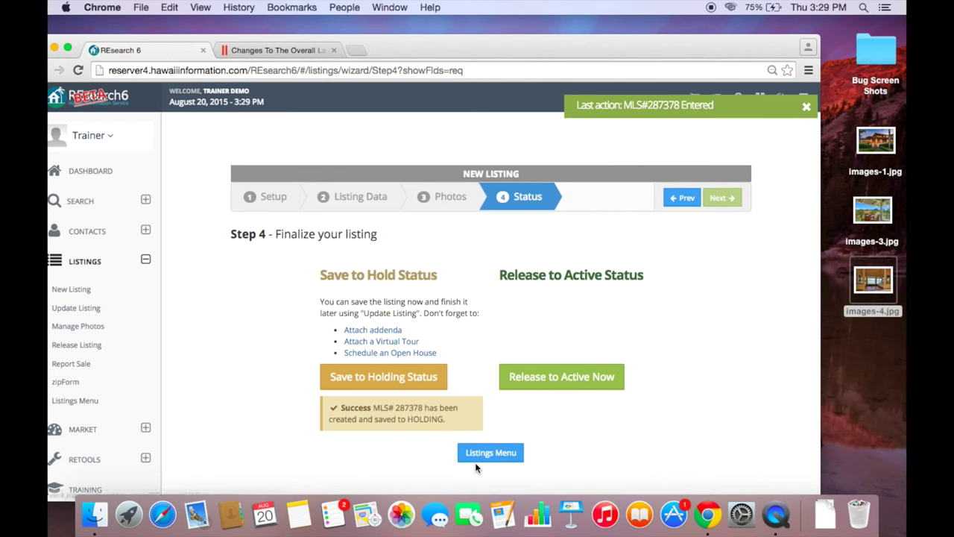
{"action": "left_click", "coordinate": [475, 460]}
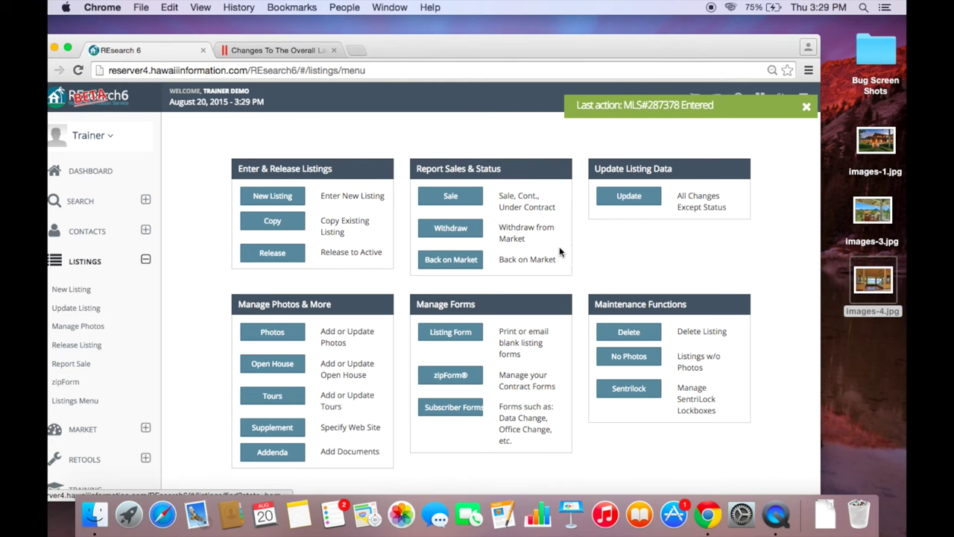
- Open listing 287378 in the Update Listing form
{"action": "left_click", "coordinate": [621, 198]}
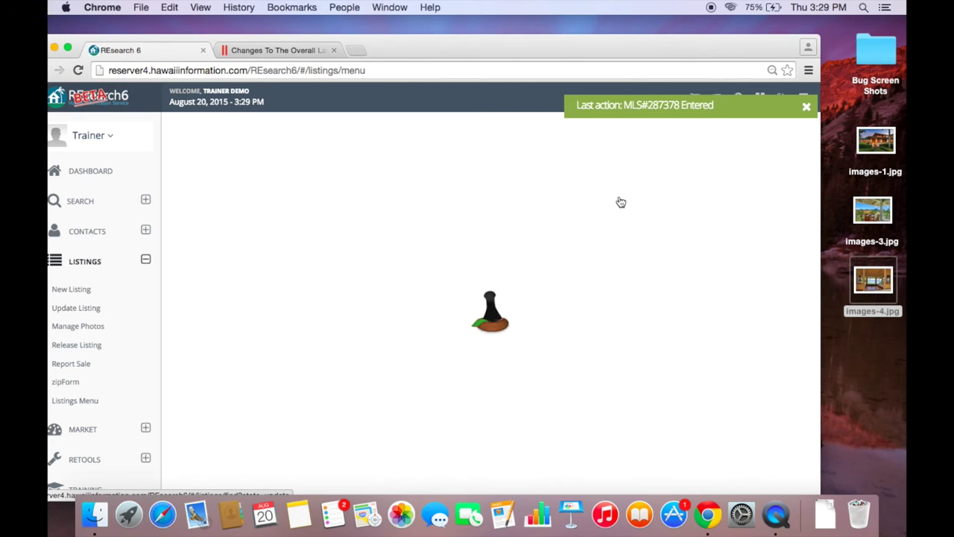
{"action": "left_click", "coordinate": [451, 178]}
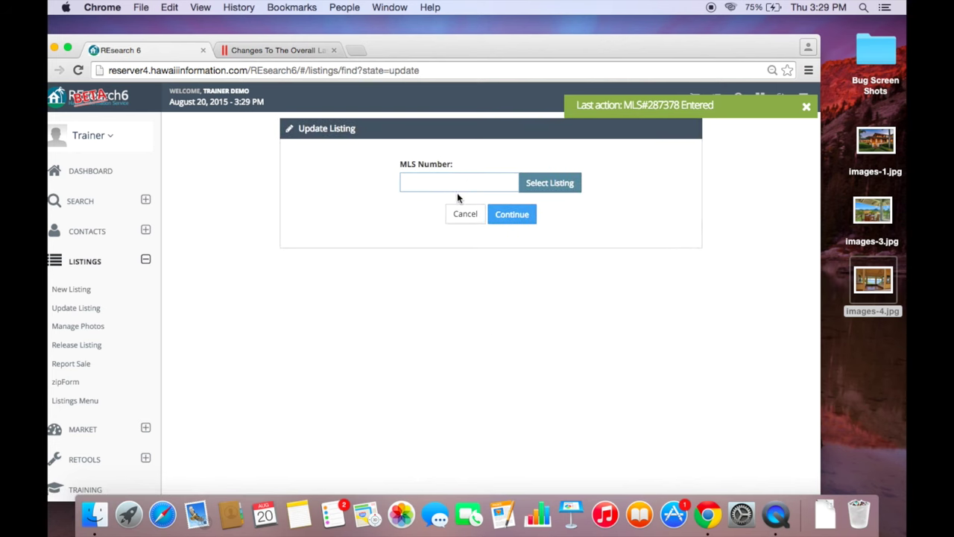
{"action": "left_click", "coordinate": [545, 188]}
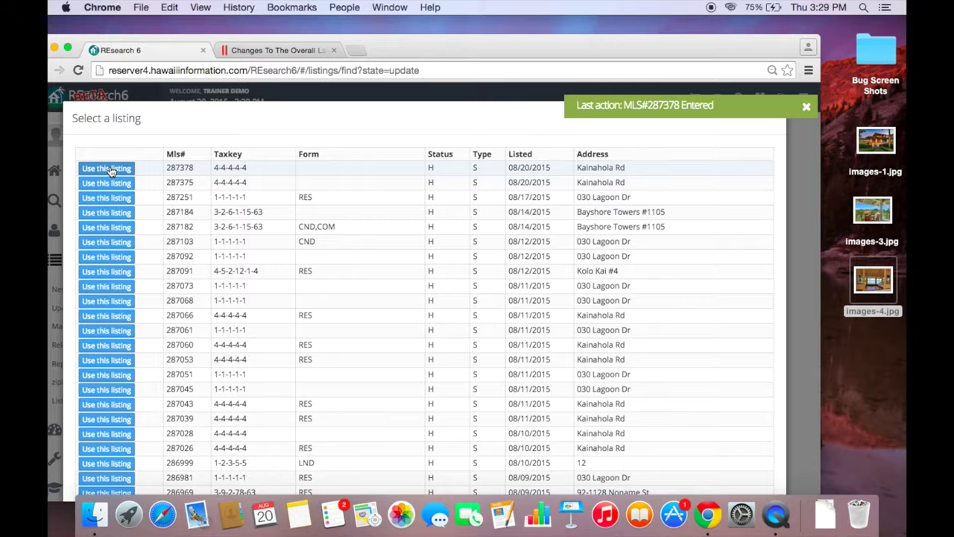
{"action": "left_click", "coordinate": [106, 171]}
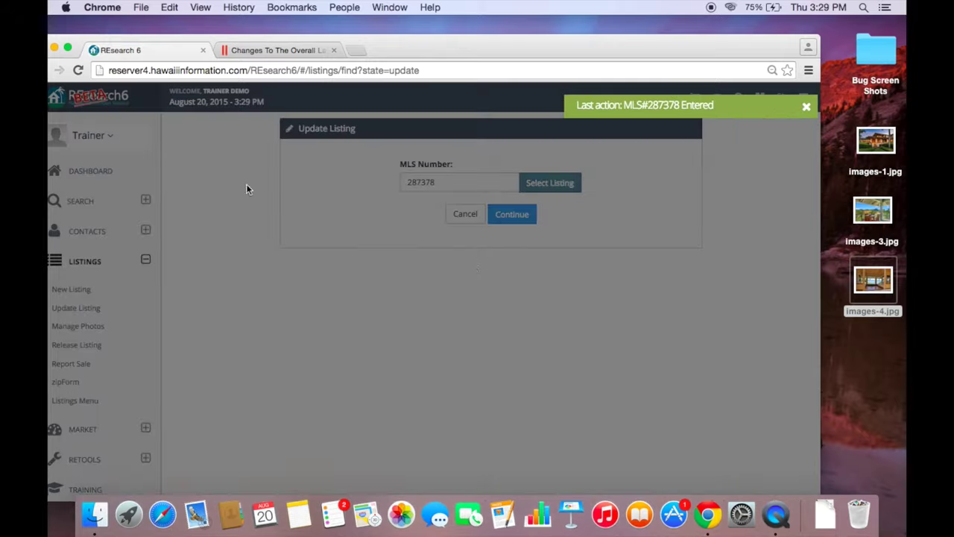
{"action": "left_click", "coordinate": [513, 215]}
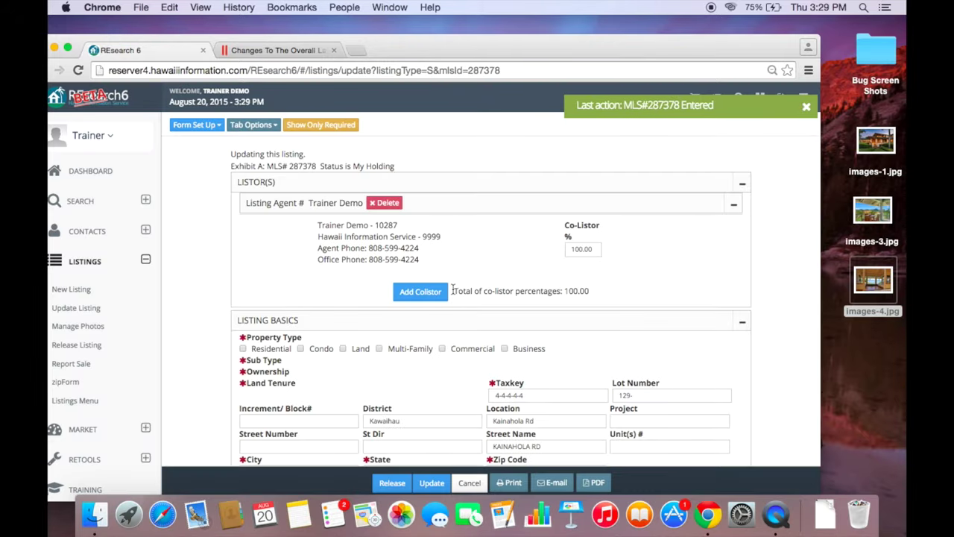
- Review the update form and cancel it without changes
{"action": "scroll", "coordinate": [452, 290], "scroll_direction": "down", "scroll_amount": 3}
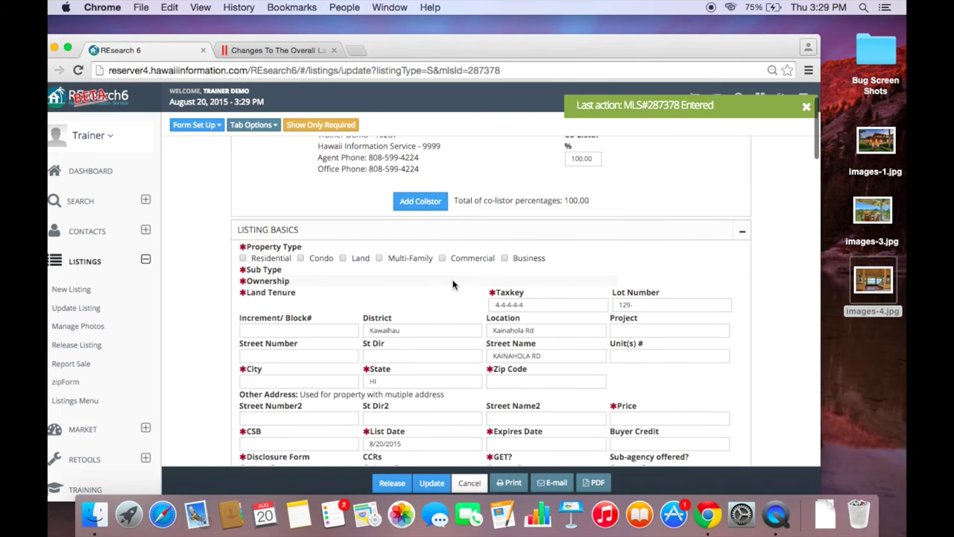
{"action": "scroll", "coordinate": [453, 284], "scroll_direction": "up", "scroll_amount": 3}
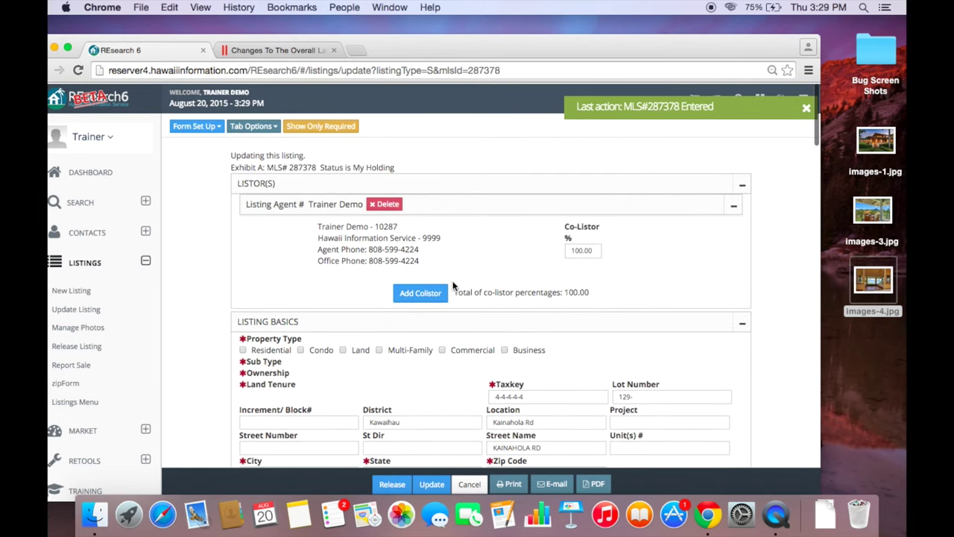
{"action": "left_click", "coordinate": [471, 472]}
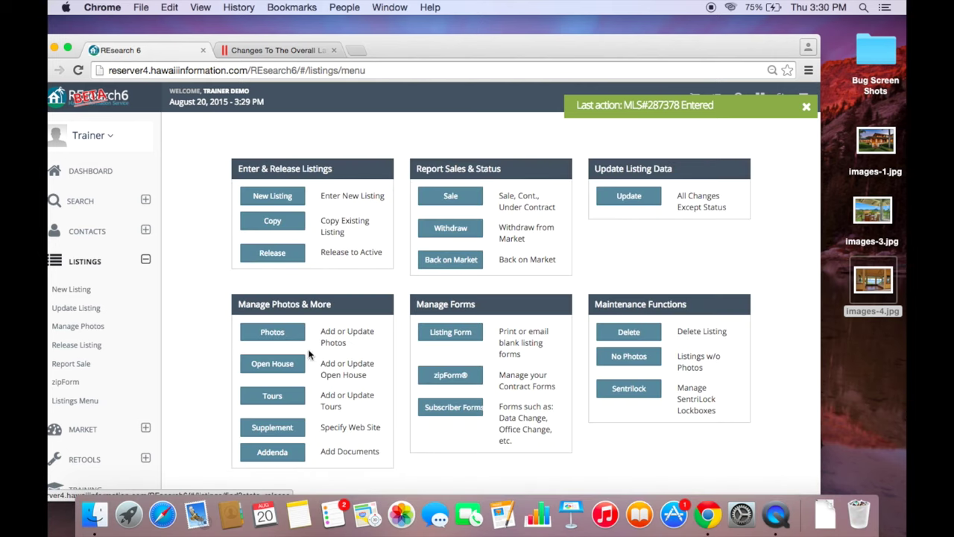
- Open Manage Photos for listing 287378
{"action": "left_click", "coordinate": [265, 334]}
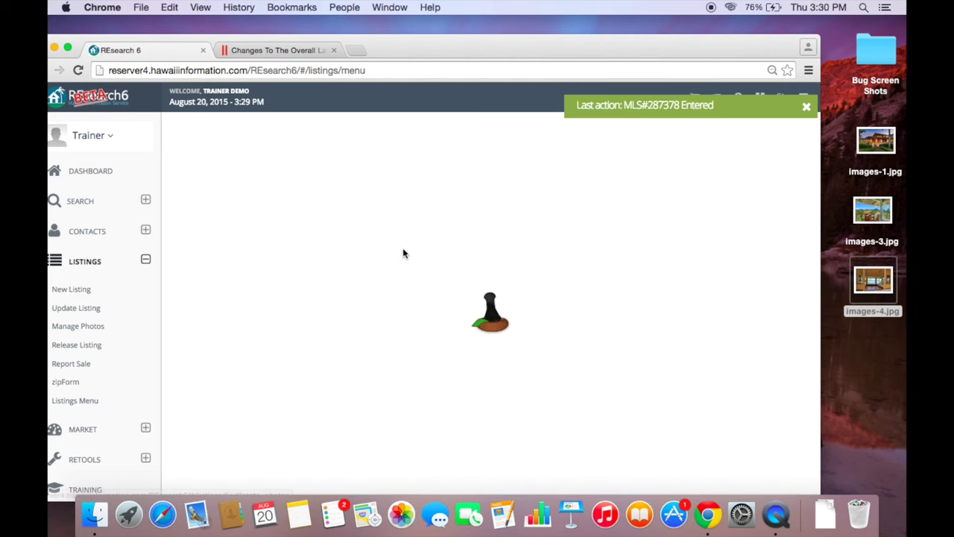
{"action": "left_click", "coordinate": [445, 186]}
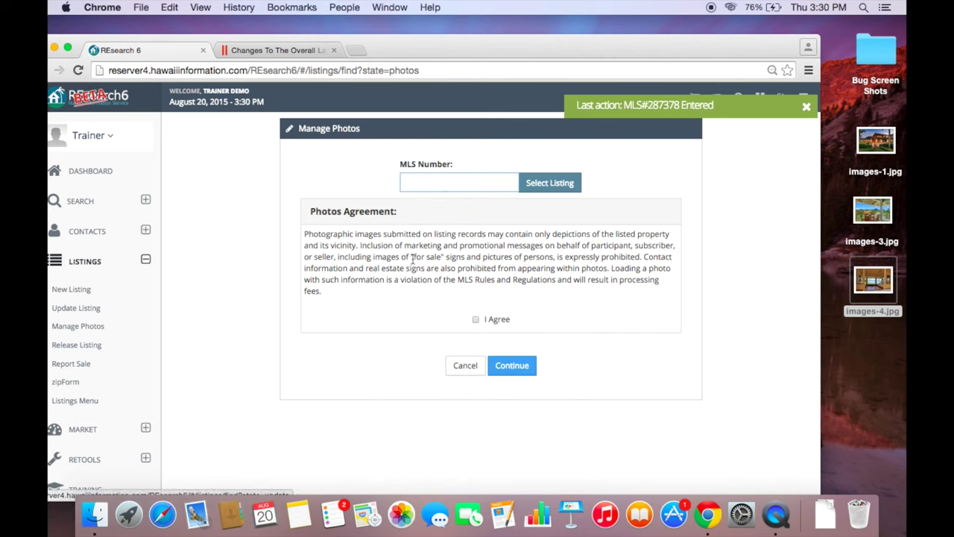
{"action": "left_click", "coordinate": [541, 185]}
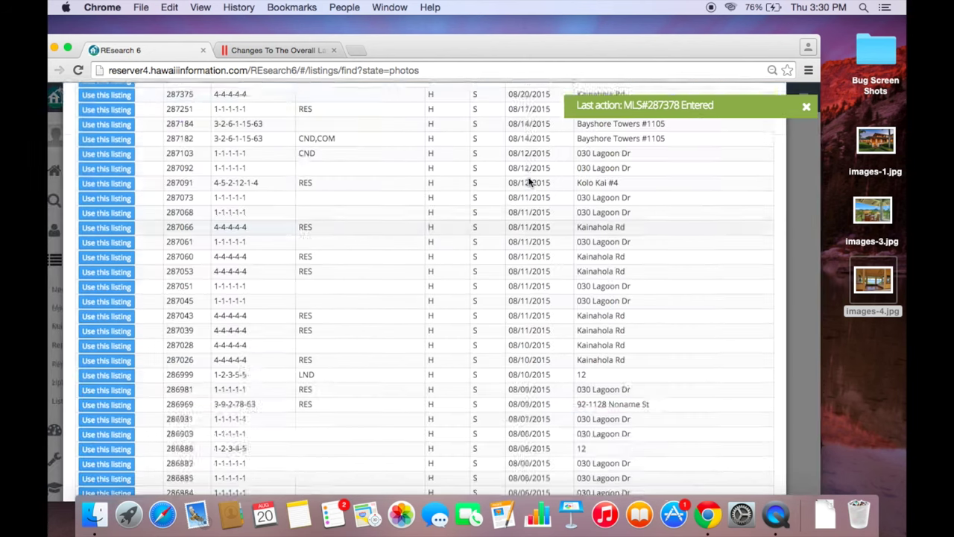
{"action": "left_click", "coordinate": [100, 170]}
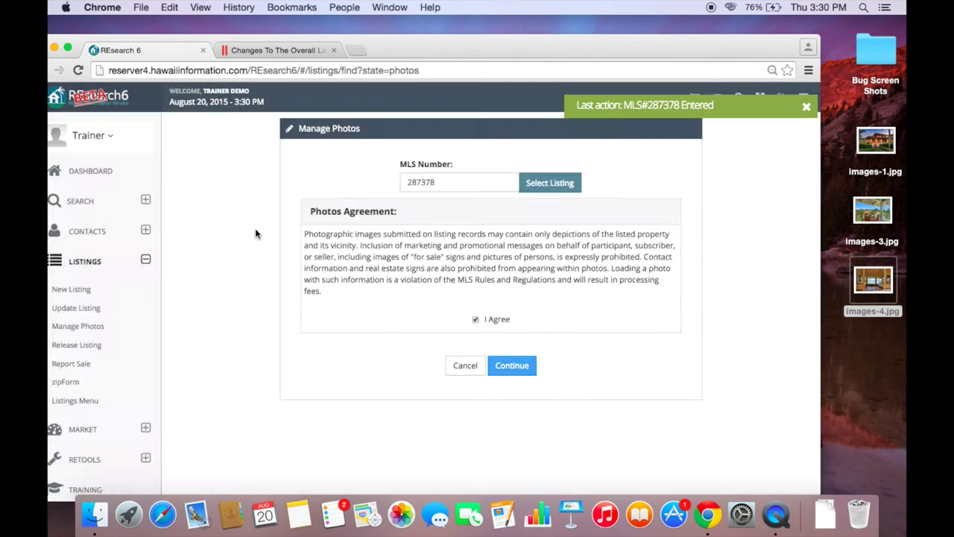
{"action": "left_click", "coordinate": [515, 366]}
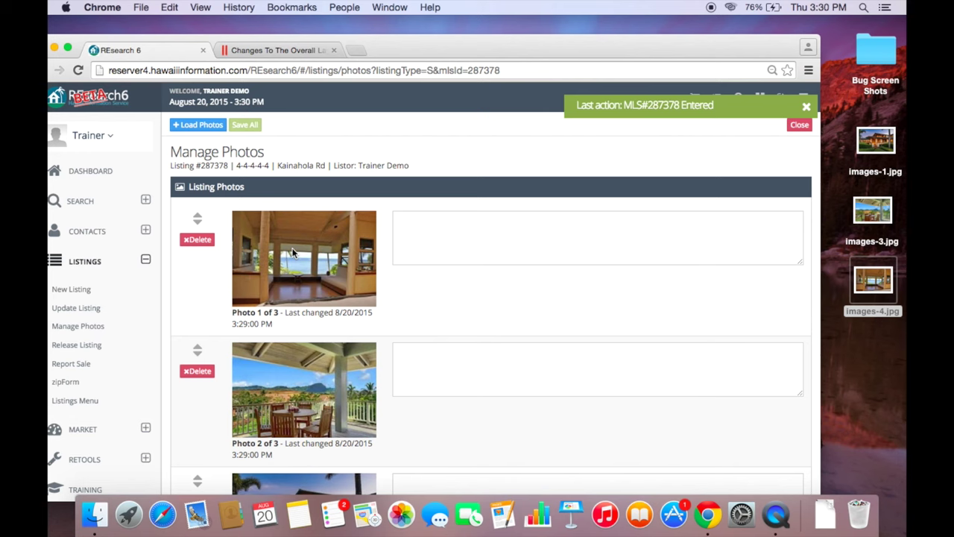
- Drag the interior photo from first place to below Photo 3
{"action": "scroll", "coordinate": [252, 268], "scroll_direction": "down", "scroll_amount": 3}
{"action": "scroll", "coordinate": [252, 268], "scroll_direction": "up", "scroll_amount": 3}
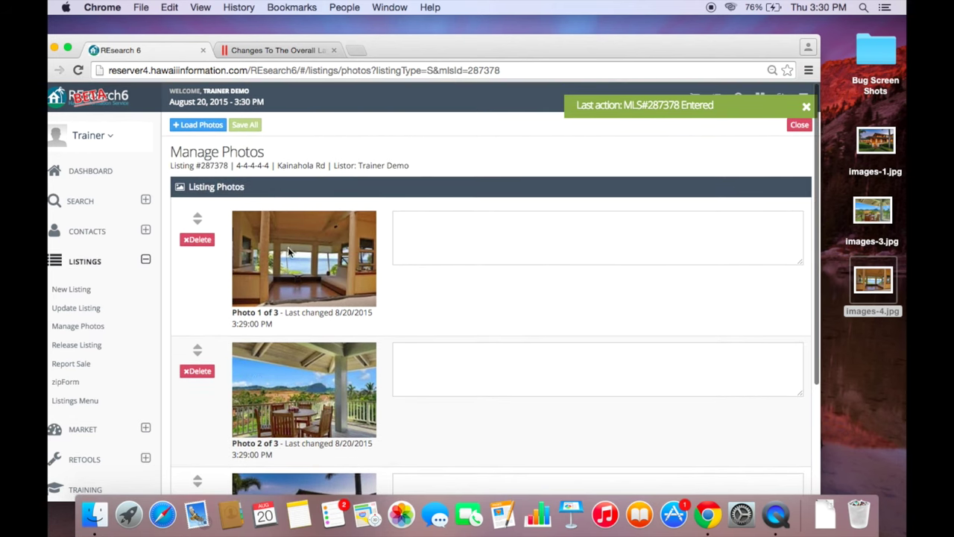
{"action": "scroll", "coordinate": [388, 224], "scroll_direction": "down", "scroll_amount": 3}
{"action": "scroll", "coordinate": [489, 199], "scroll_direction": "up", "scroll_amount": 2}
{"action": "left_click", "coordinate": [469, 208]}
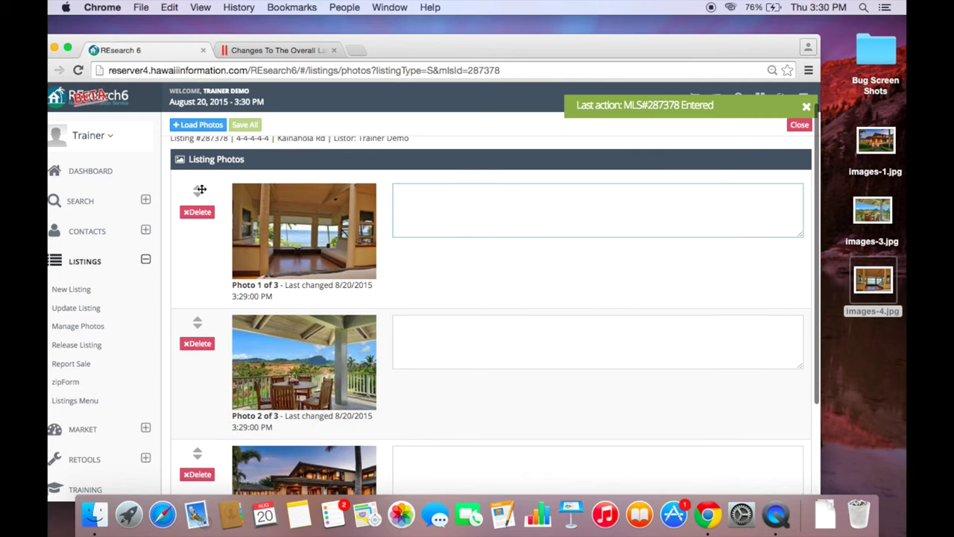
{"action": "left_click_drag", "start_coordinate": [199, 190], "coordinate": [192, 403]}
- Check the new photo order and return to the Listings menu
{"action": "scroll", "coordinate": [265, 171], "scroll_direction": "down", "scroll_amount": 2}
{"action": "scroll", "coordinate": [265, 172], "scroll_direction": "down", "scroll_amount": 3}
{"action": "scroll", "coordinate": [265, 172], "scroll_direction": "up", "scroll_amount": 4}
{"action": "scroll", "coordinate": [265, 170], "scroll_direction": "down", "scroll_amount": 3}
{"action": "scroll", "coordinate": [265, 168], "scroll_direction": "up", "scroll_amount": 3}
{"action": "scroll", "coordinate": [266, 168], "scroll_direction": "down", "scroll_amount": 1}
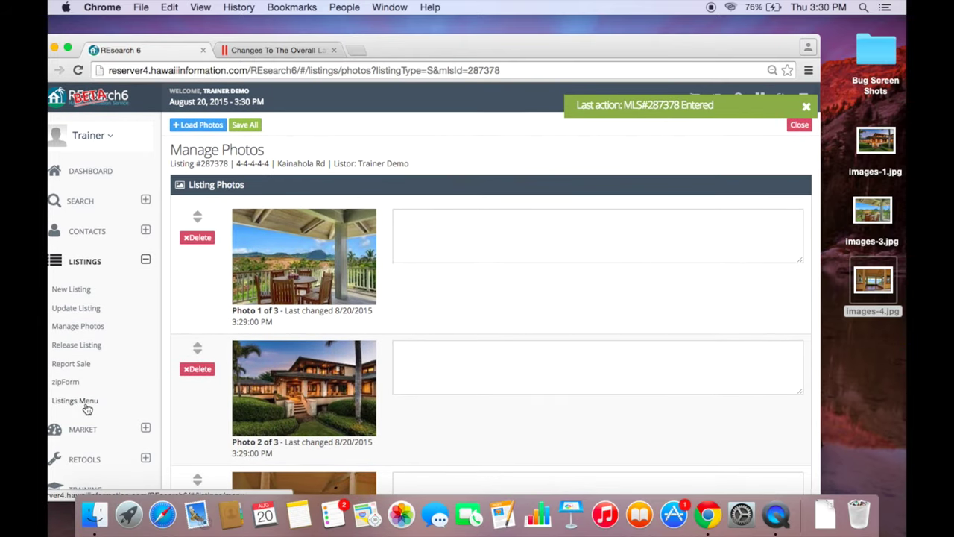
{"action": "left_click", "coordinate": [59, 401]}
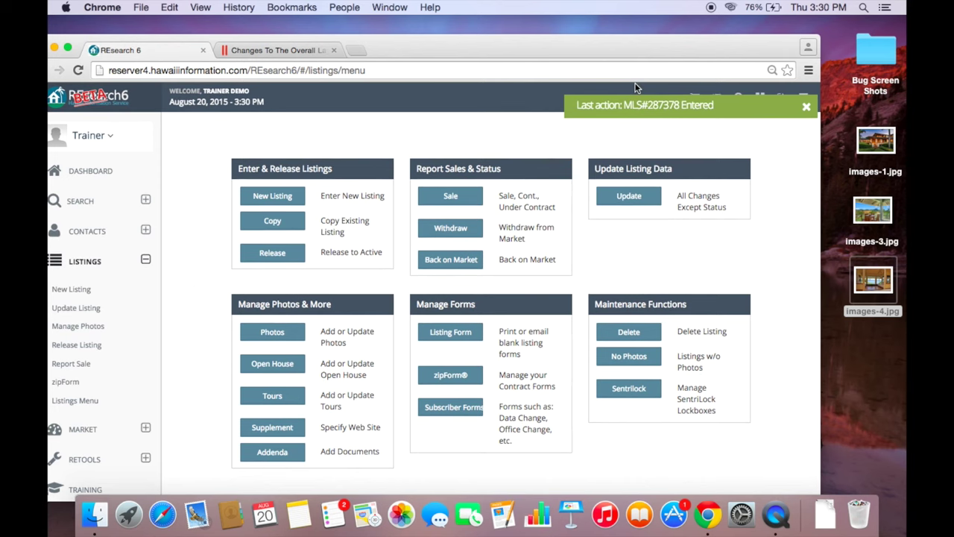
- Dismiss the last-action notification and go to the REsearch Settings page
{"action": "left_click", "coordinate": [806, 106]}
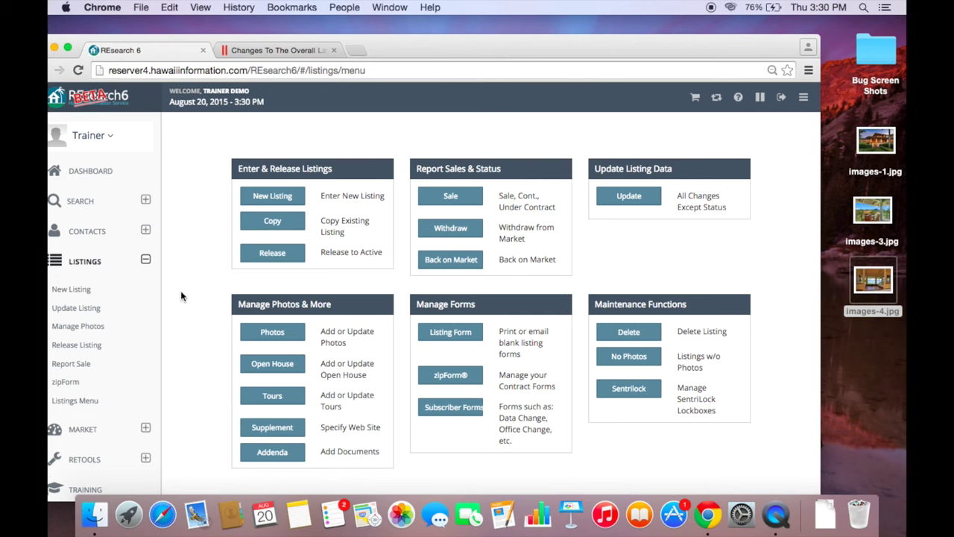
{"action": "scroll", "coordinate": [90, 296], "scroll_direction": "down", "scroll_amount": 2}
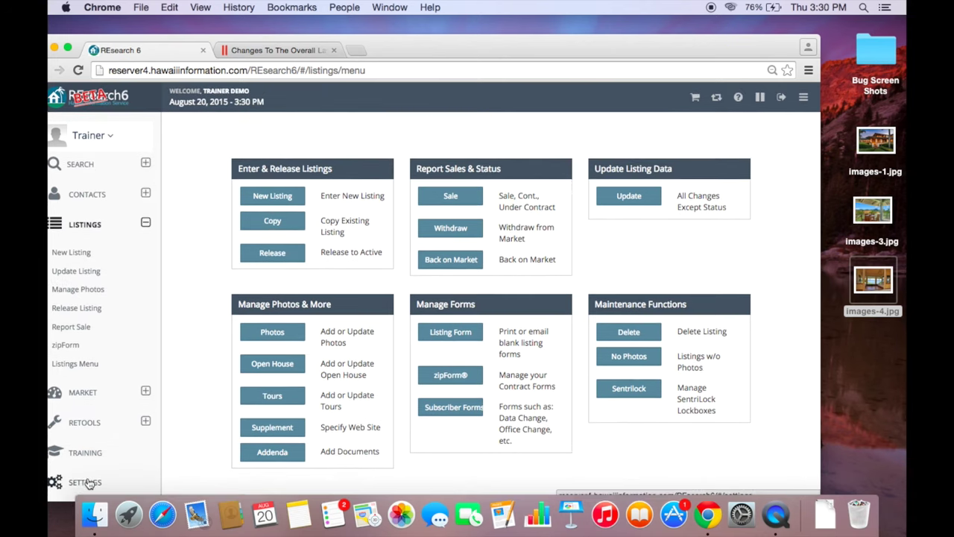
{"action": "left_click", "coordinate": [81, 481]}
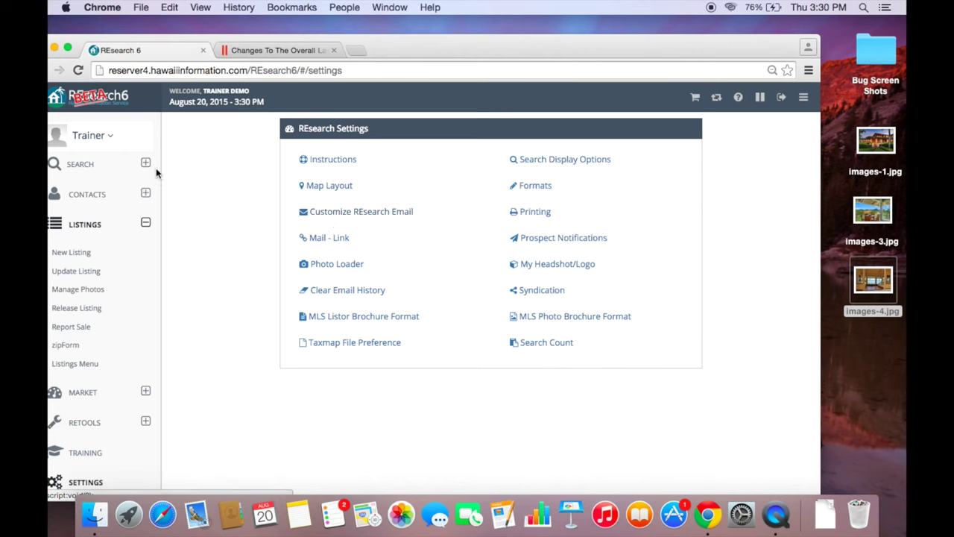
- Review the email signature in Customize REsearch Email, then close the dialog
{"action": "left_click", "coordinate": [325, 214]}
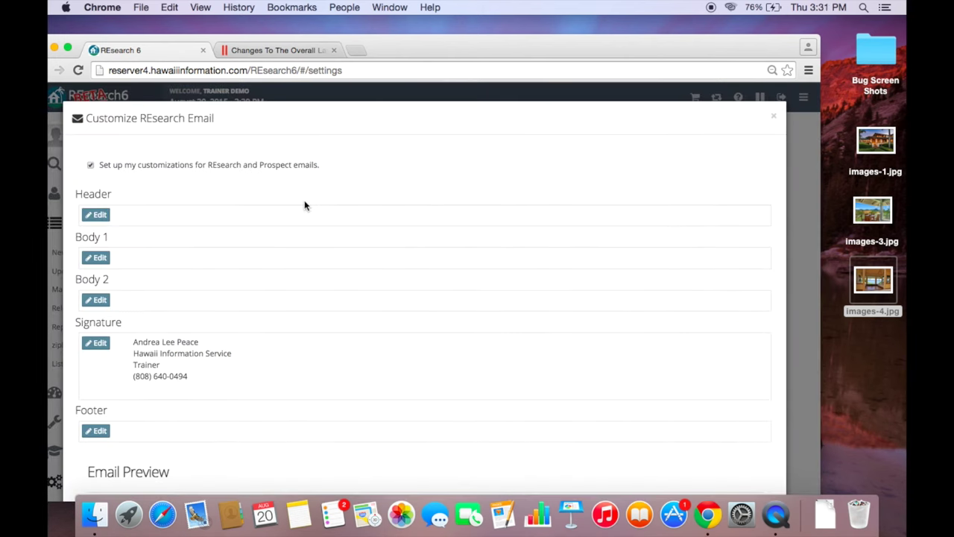
{"action": "scroll", "coordinate": [305, 200], "scroll_direction": "down", "scroll_amount": 1}
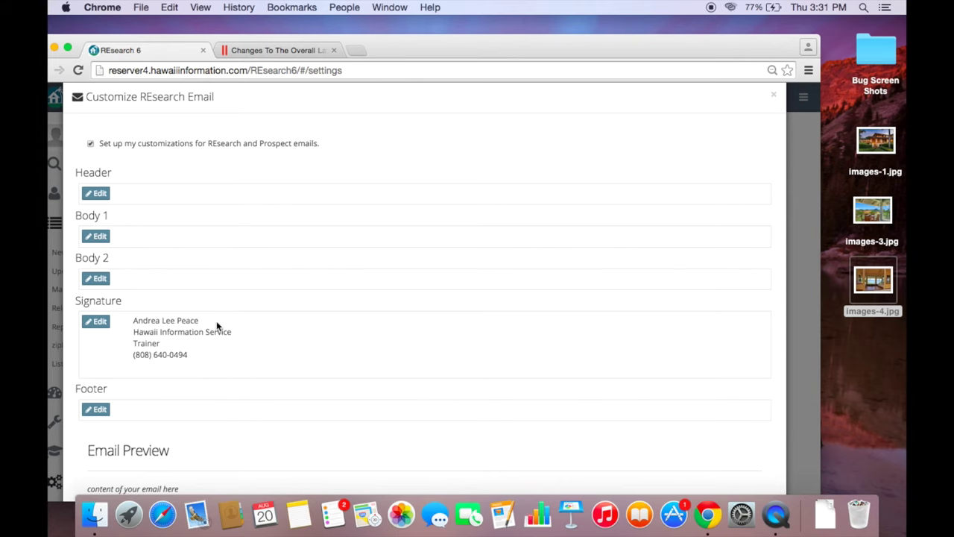
{"action": "scroll", "coordinate": [216, 321], "scroll_direction": "down", "scroll_amount": 2}
{"action": "left_click", "coordinate": [95, 270]}
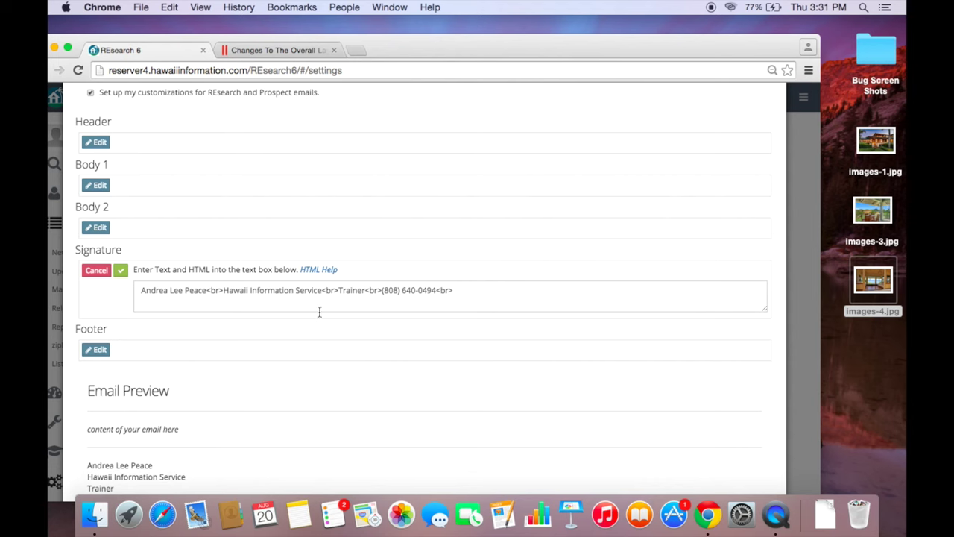
{"action": "scroll", "coordinate": [323, 188], "scroll_direction": "up", "scroll_amount": 3}
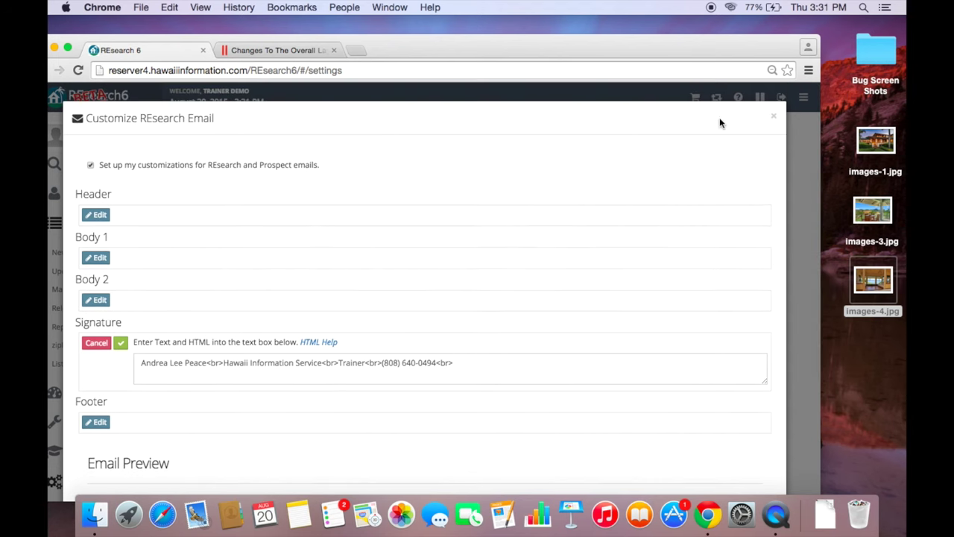
{"action": "left_click", "coordinate": [775, 118]}
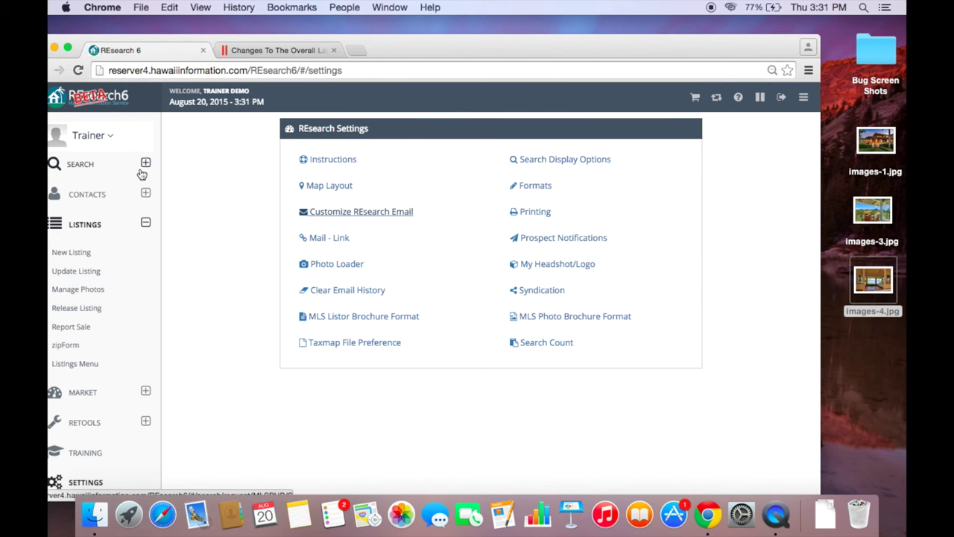
- Go to the listing search form, then back to the dashboard's Today listing activity for Kauai
{"action": "left_click", "coordinate": [104, 171]}
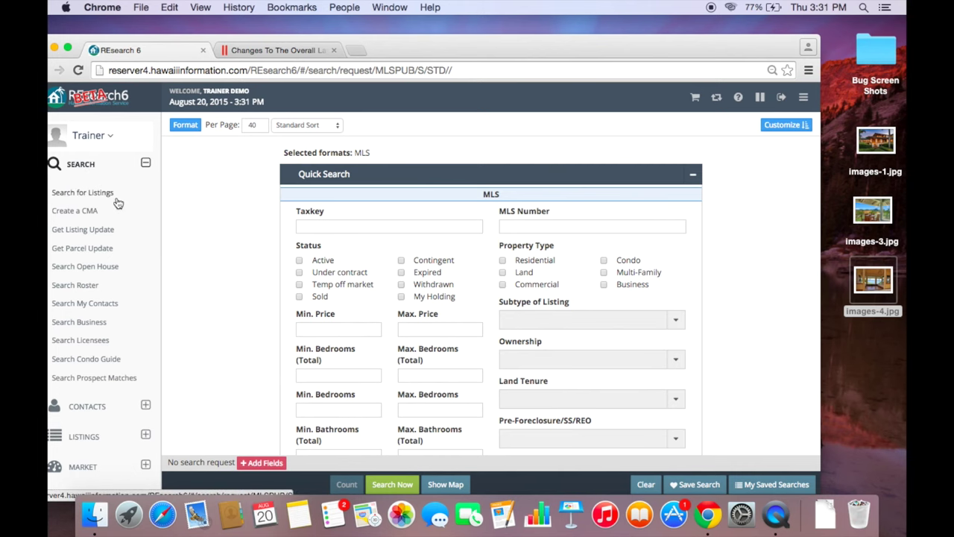
{"action": "left_click", "coordinate": [98, 103]}
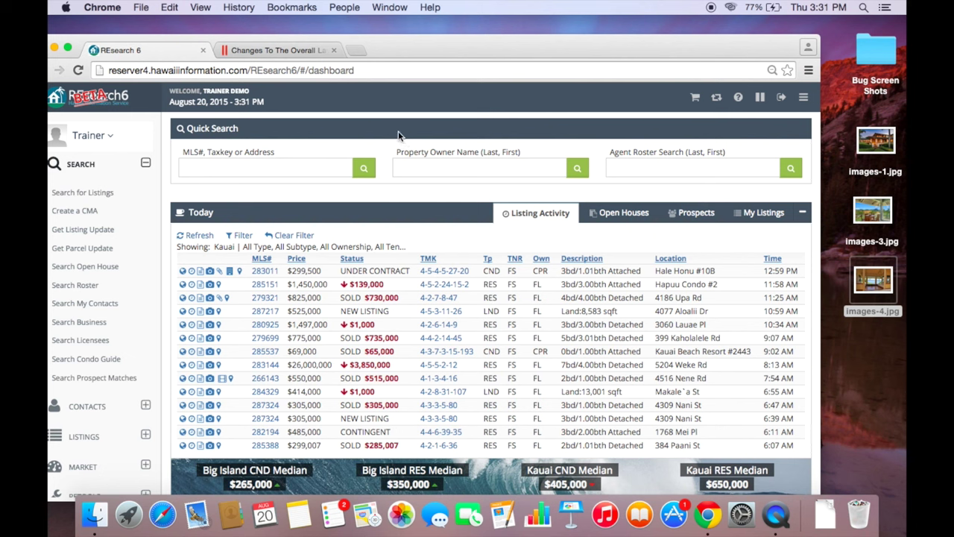
{"action": "scroll", "coordinate": [397, 123], "scroll_direction": "down", "scroll_amount": 2}
{"action": "scroll", "coordinate": [546, 155], "scroll_direction": "up", "scroll_amount": 2}
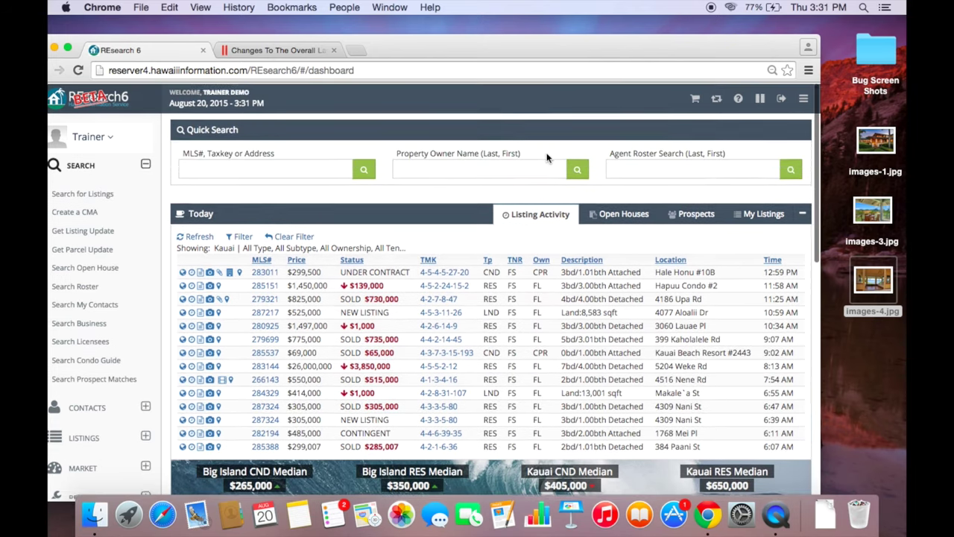